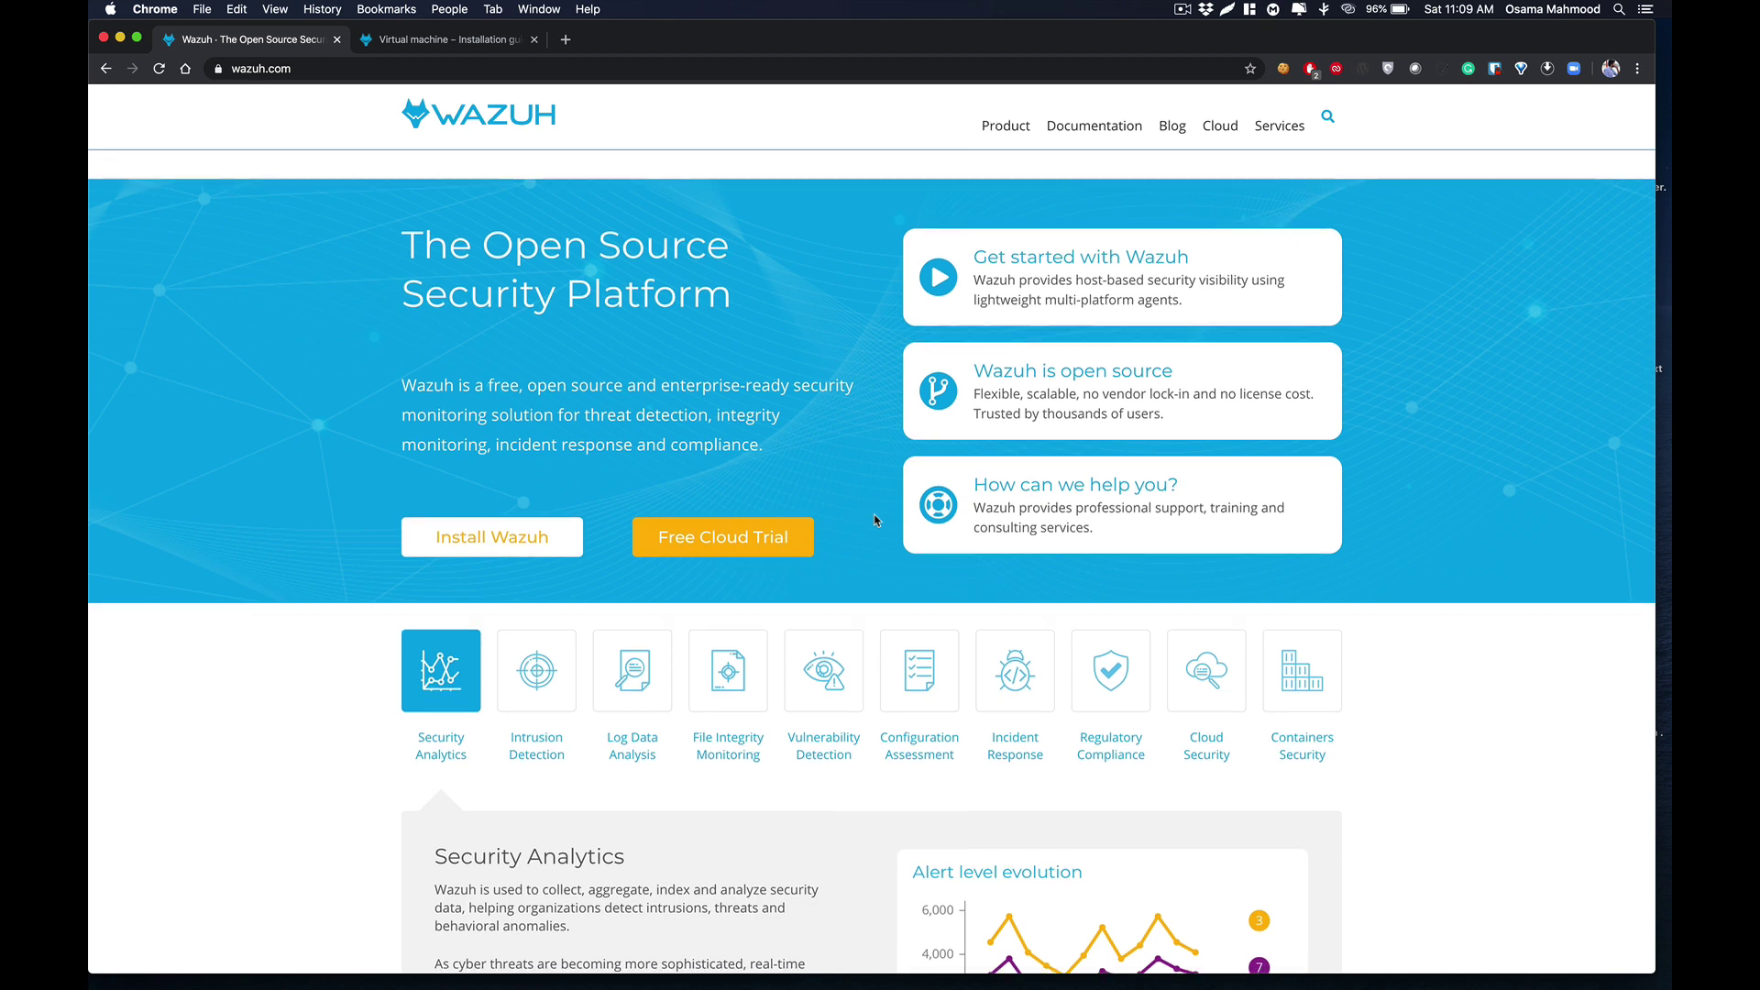
Switch to the Virtual machine installation guide tab after a brief look at wazuh.com.
scroll(875, 520, "down", 5)
scroll(875, 520, "down", 4)
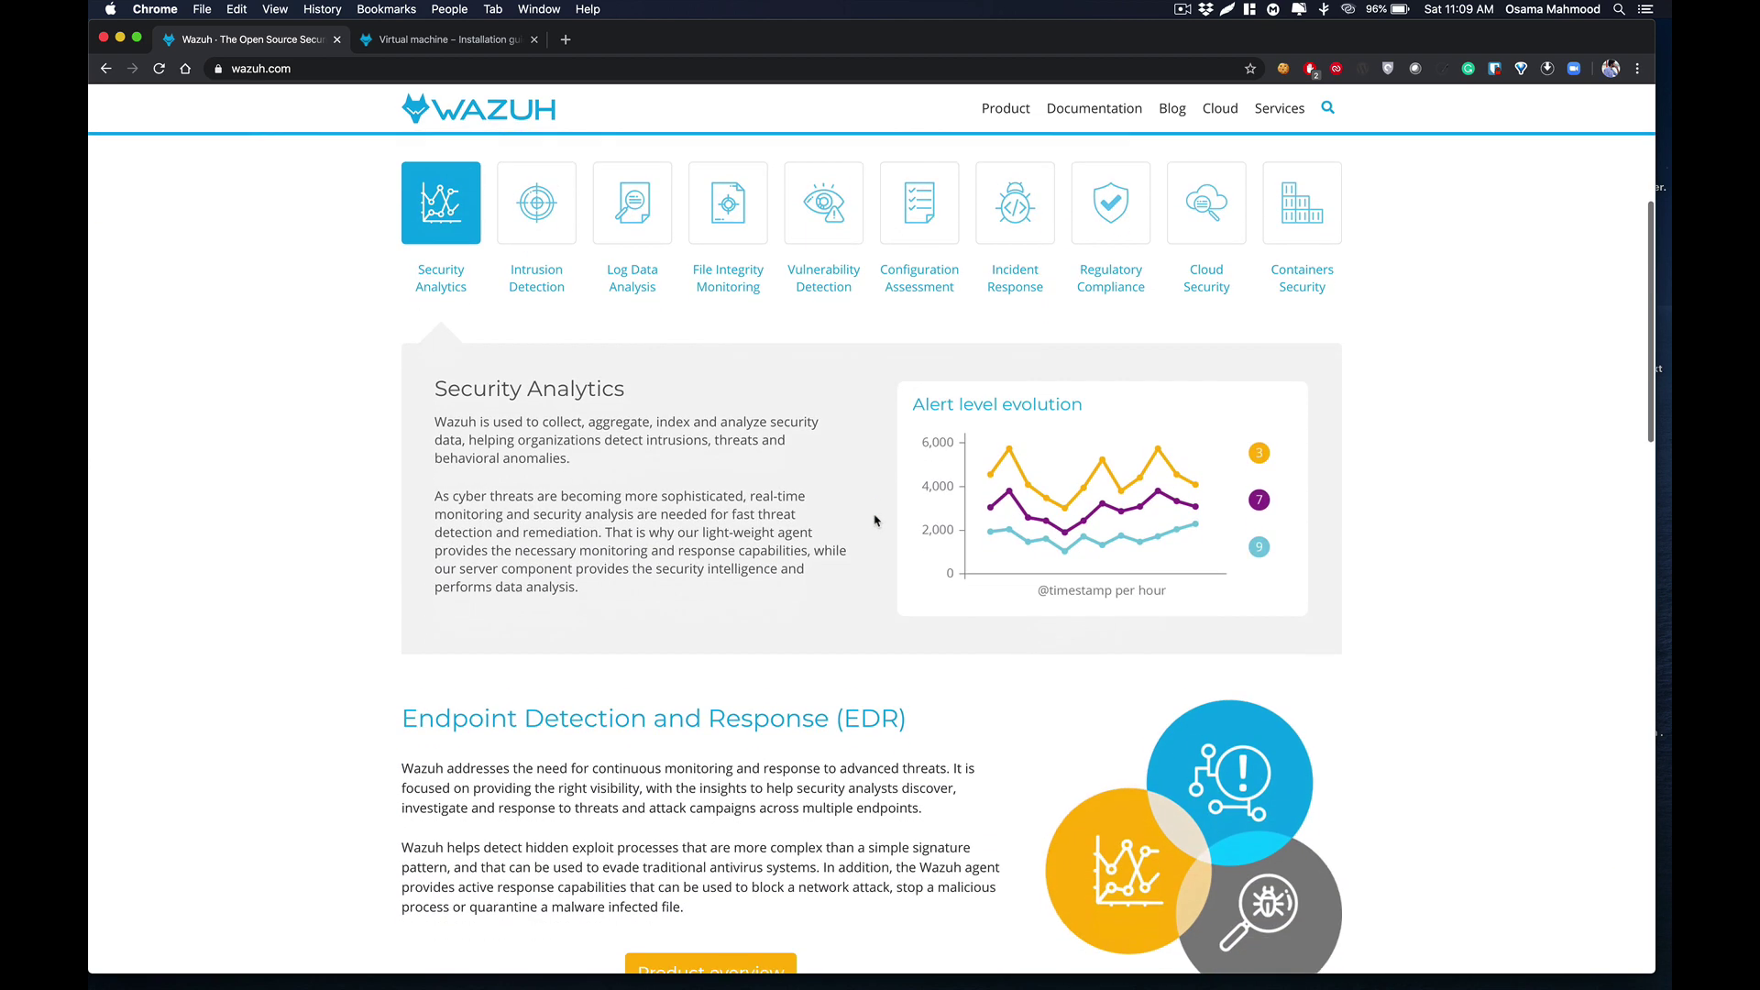
scroll(875, 520, "down", 4)
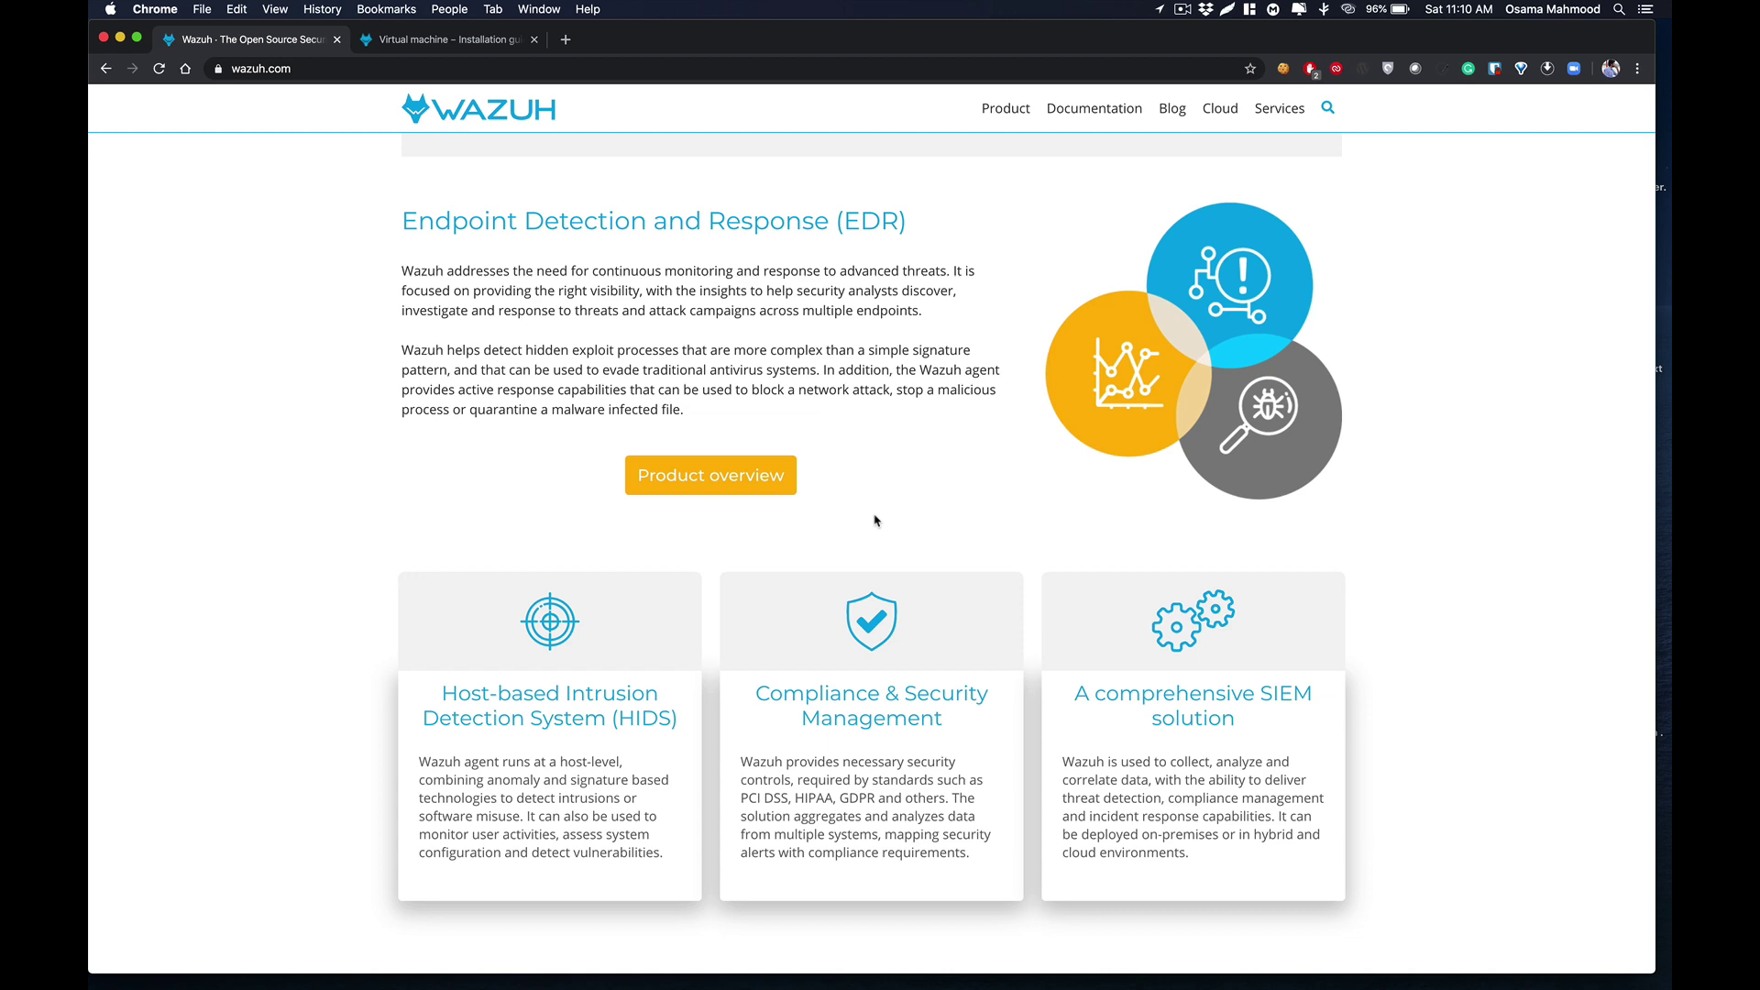
scroll(874, 519, "up", 10)
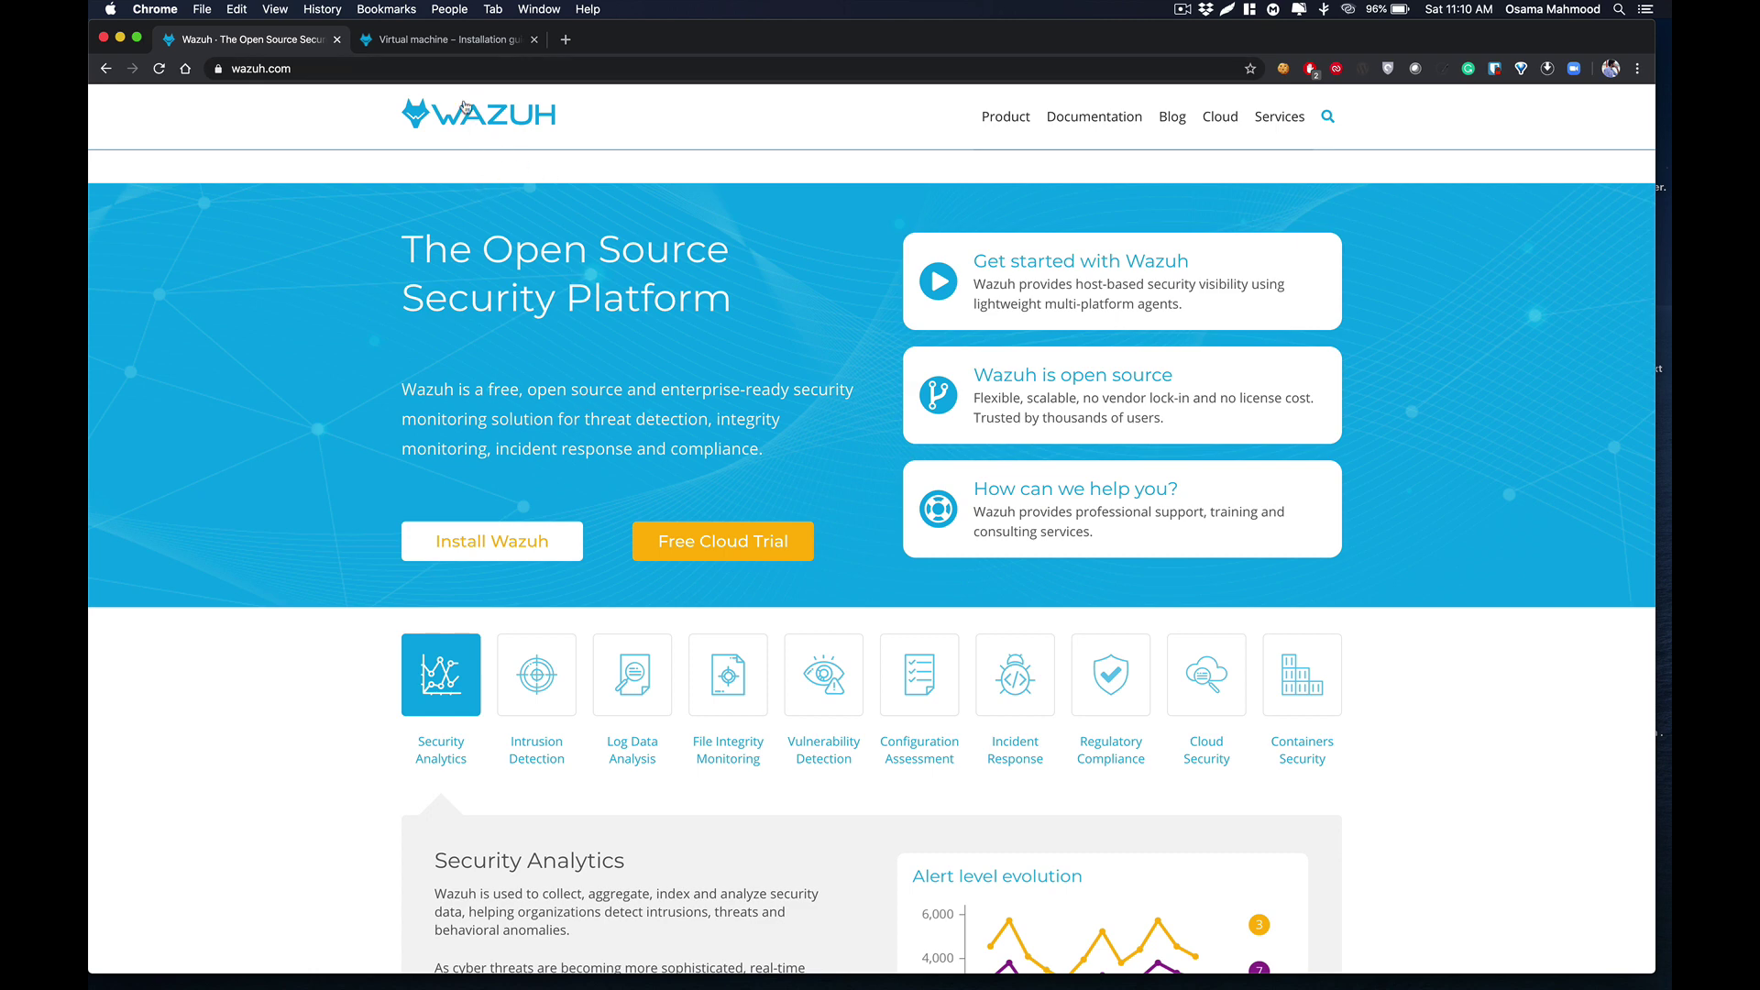
left_click(449, 41)
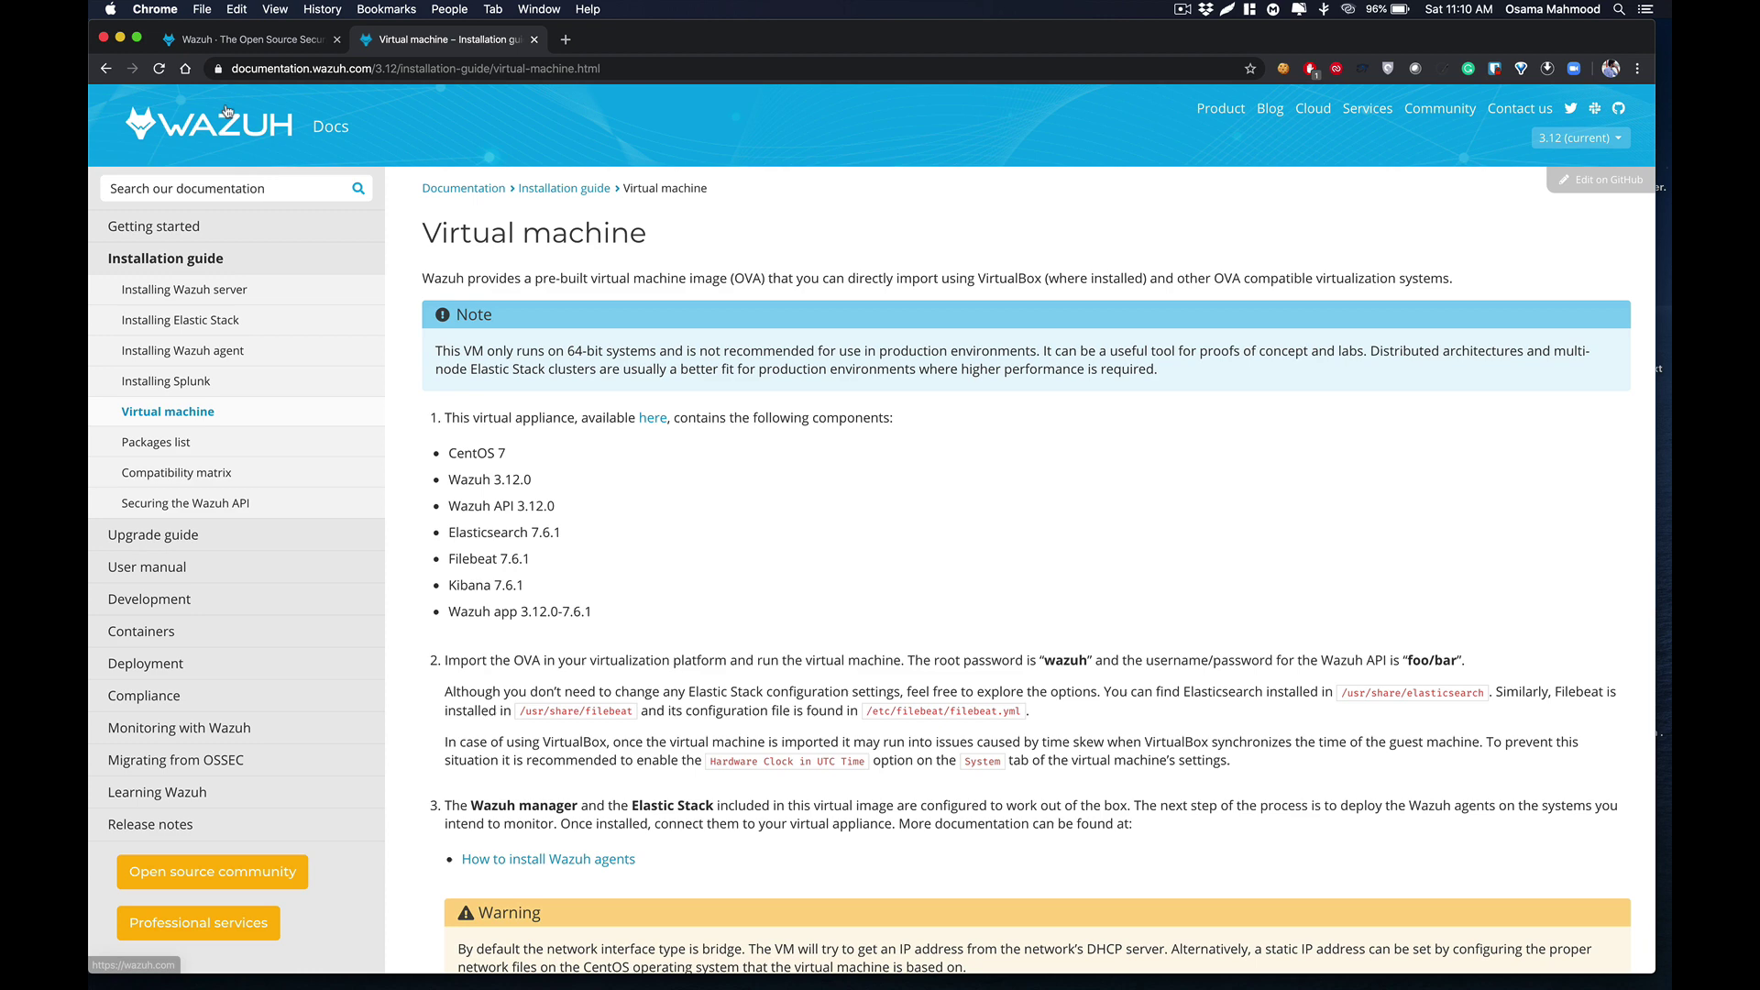
left_click(261, 40)
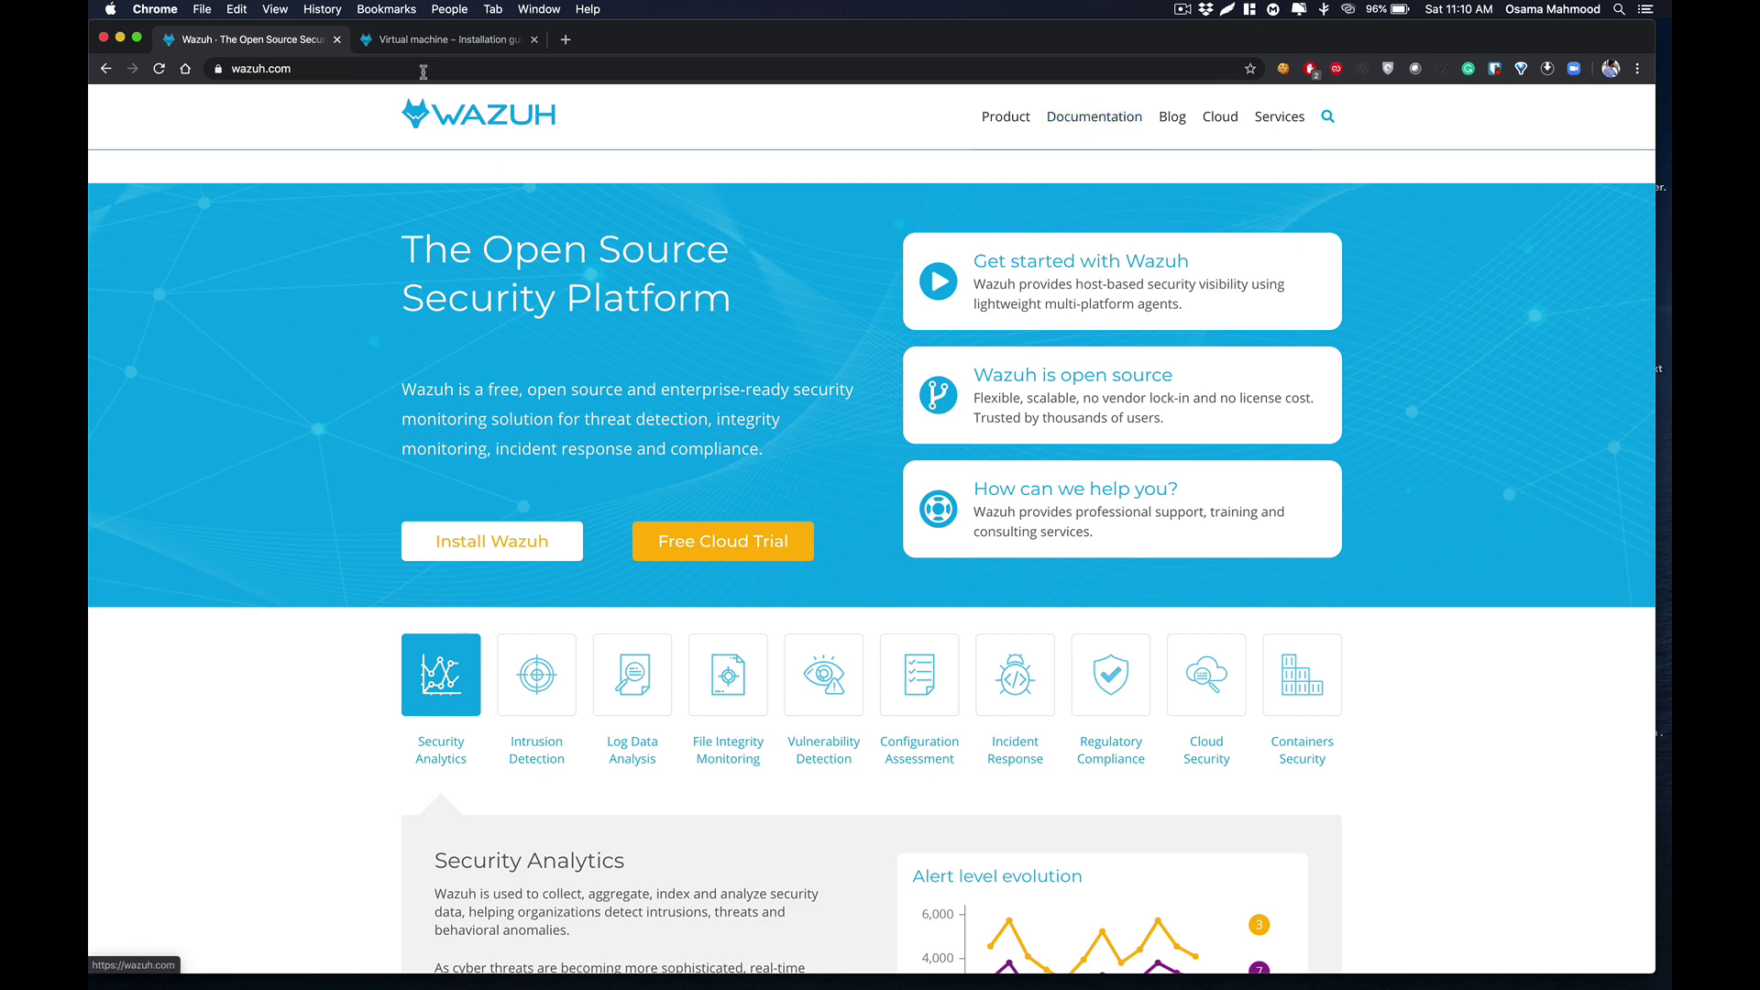
left_click(421, 42)
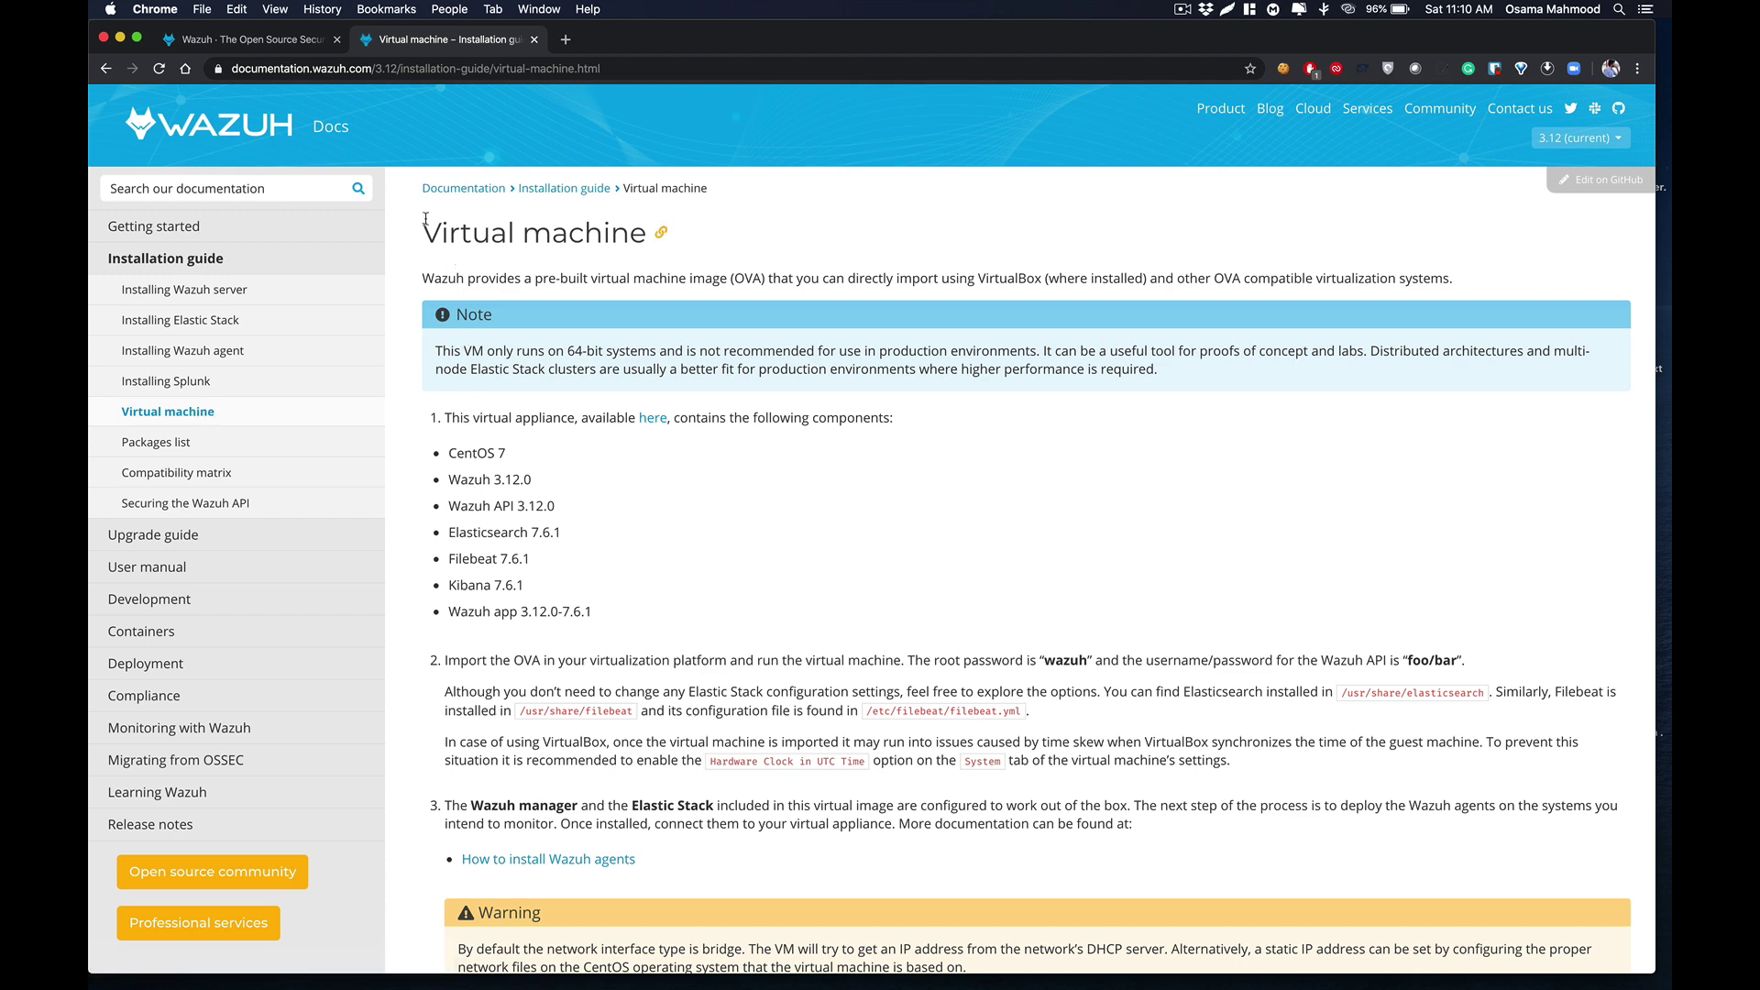
Highlight the page intro, then the CentOS 7 and Elasticsearch component lines.
left_click_drag(423, 220, 740, 474)
left_click(741, 474)
left_click_drag(448, 453, 484, 478)
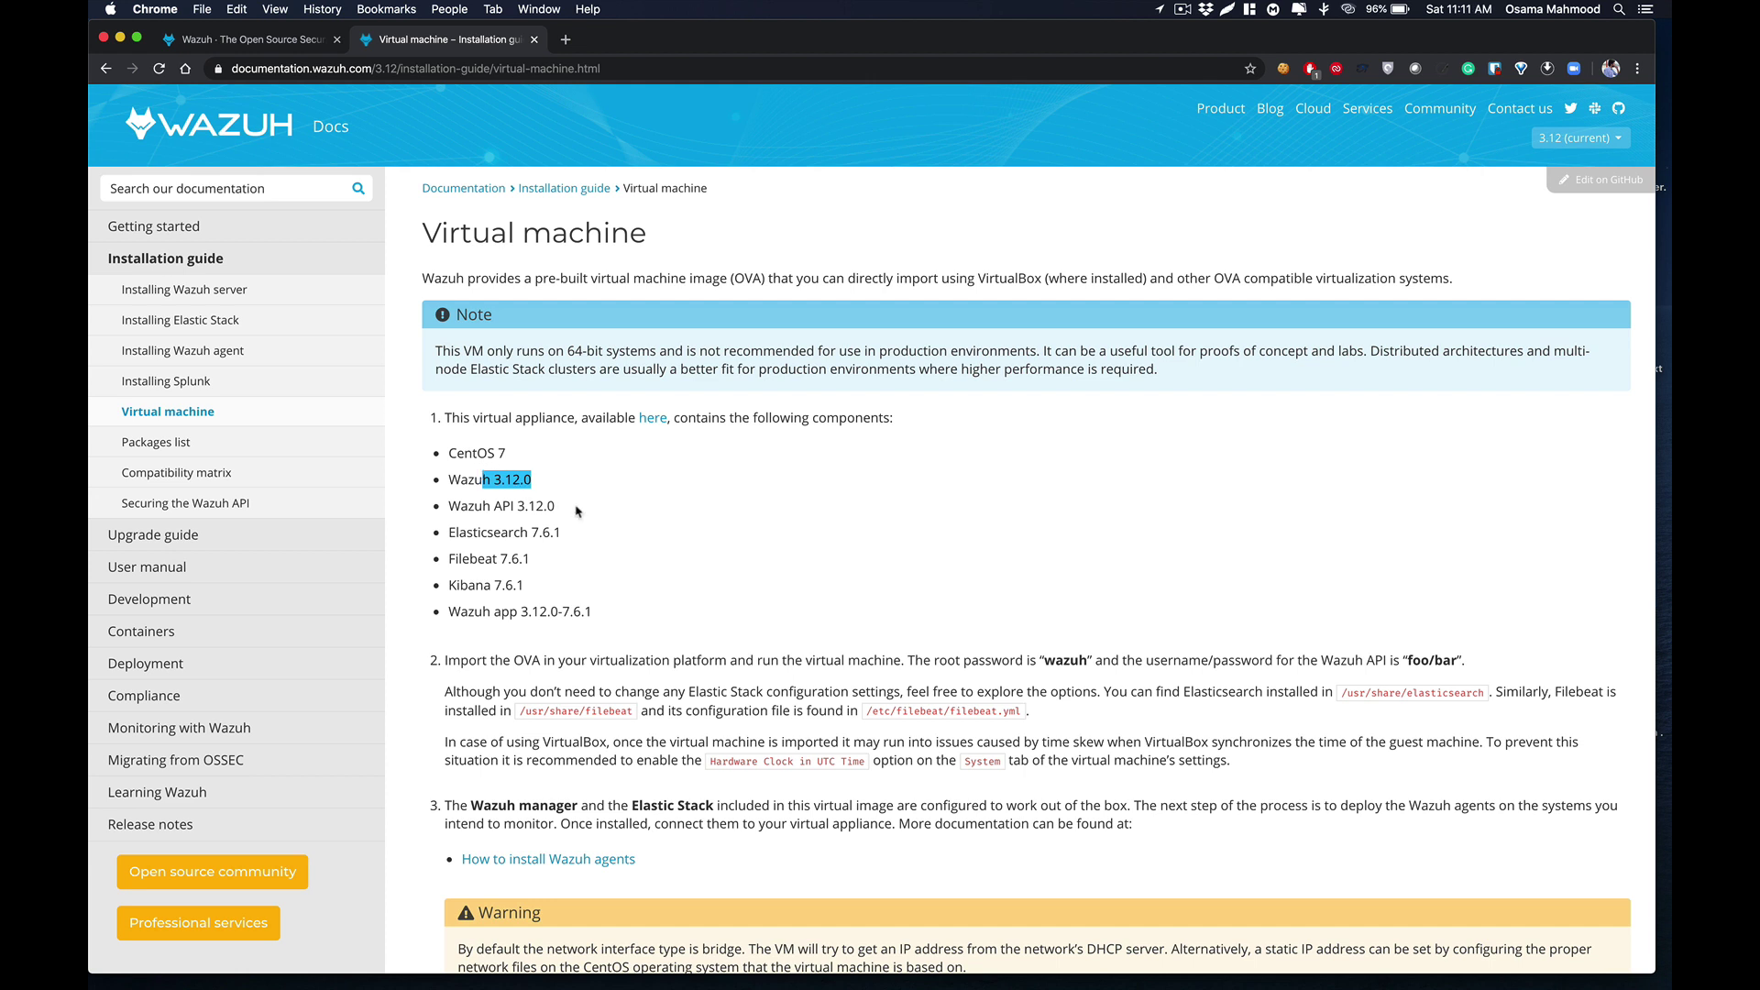
left_click_drag(578, 512, 479, 532)
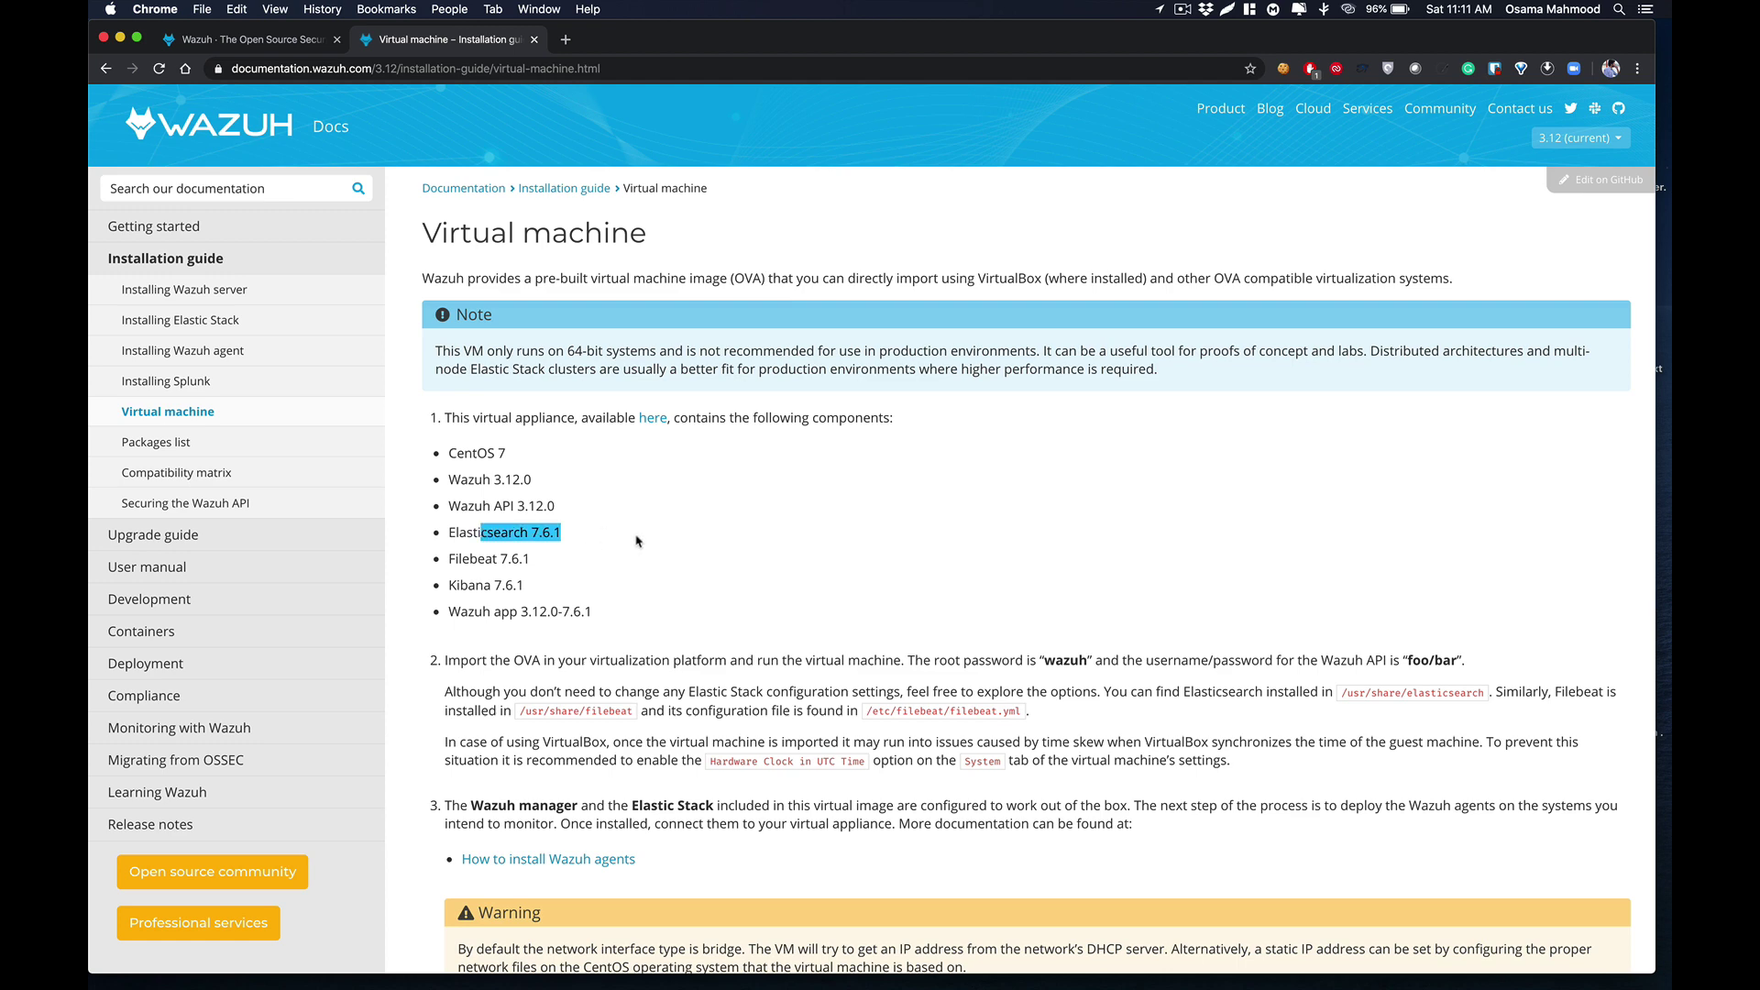
triple_click(752, 559)
left_click(770, 585)
scroll(644, 685, "down", 2)
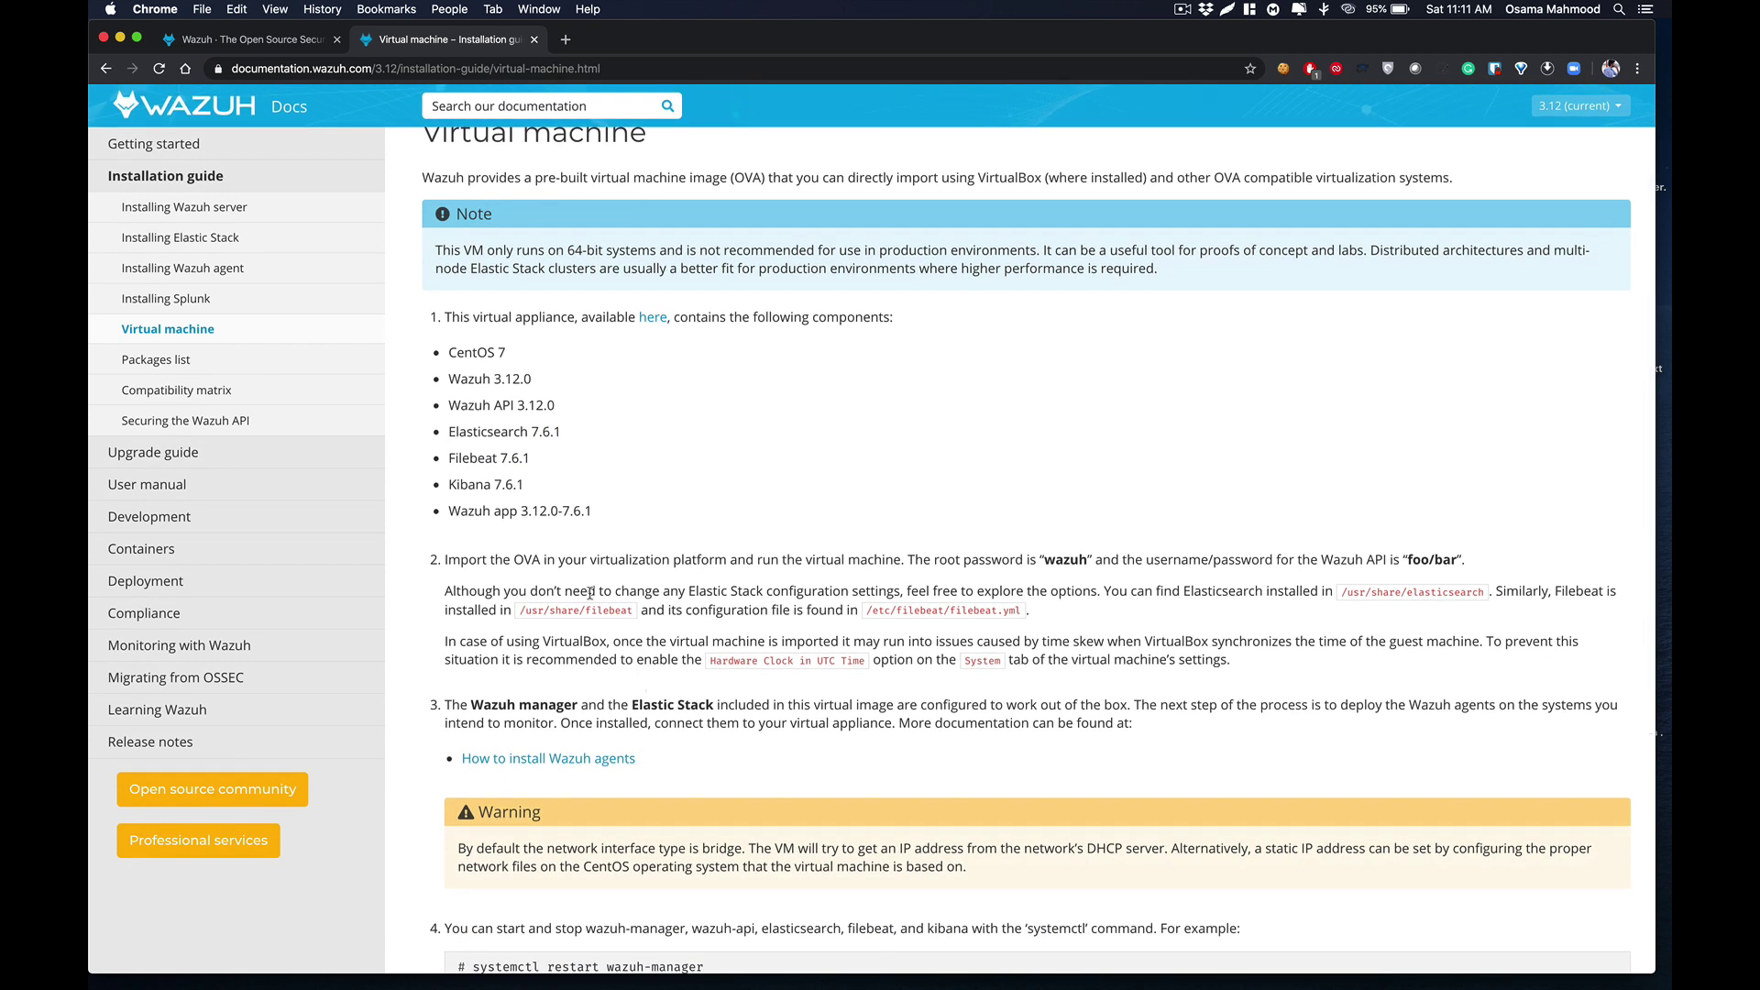
scroll(590, 600, "down", 1)
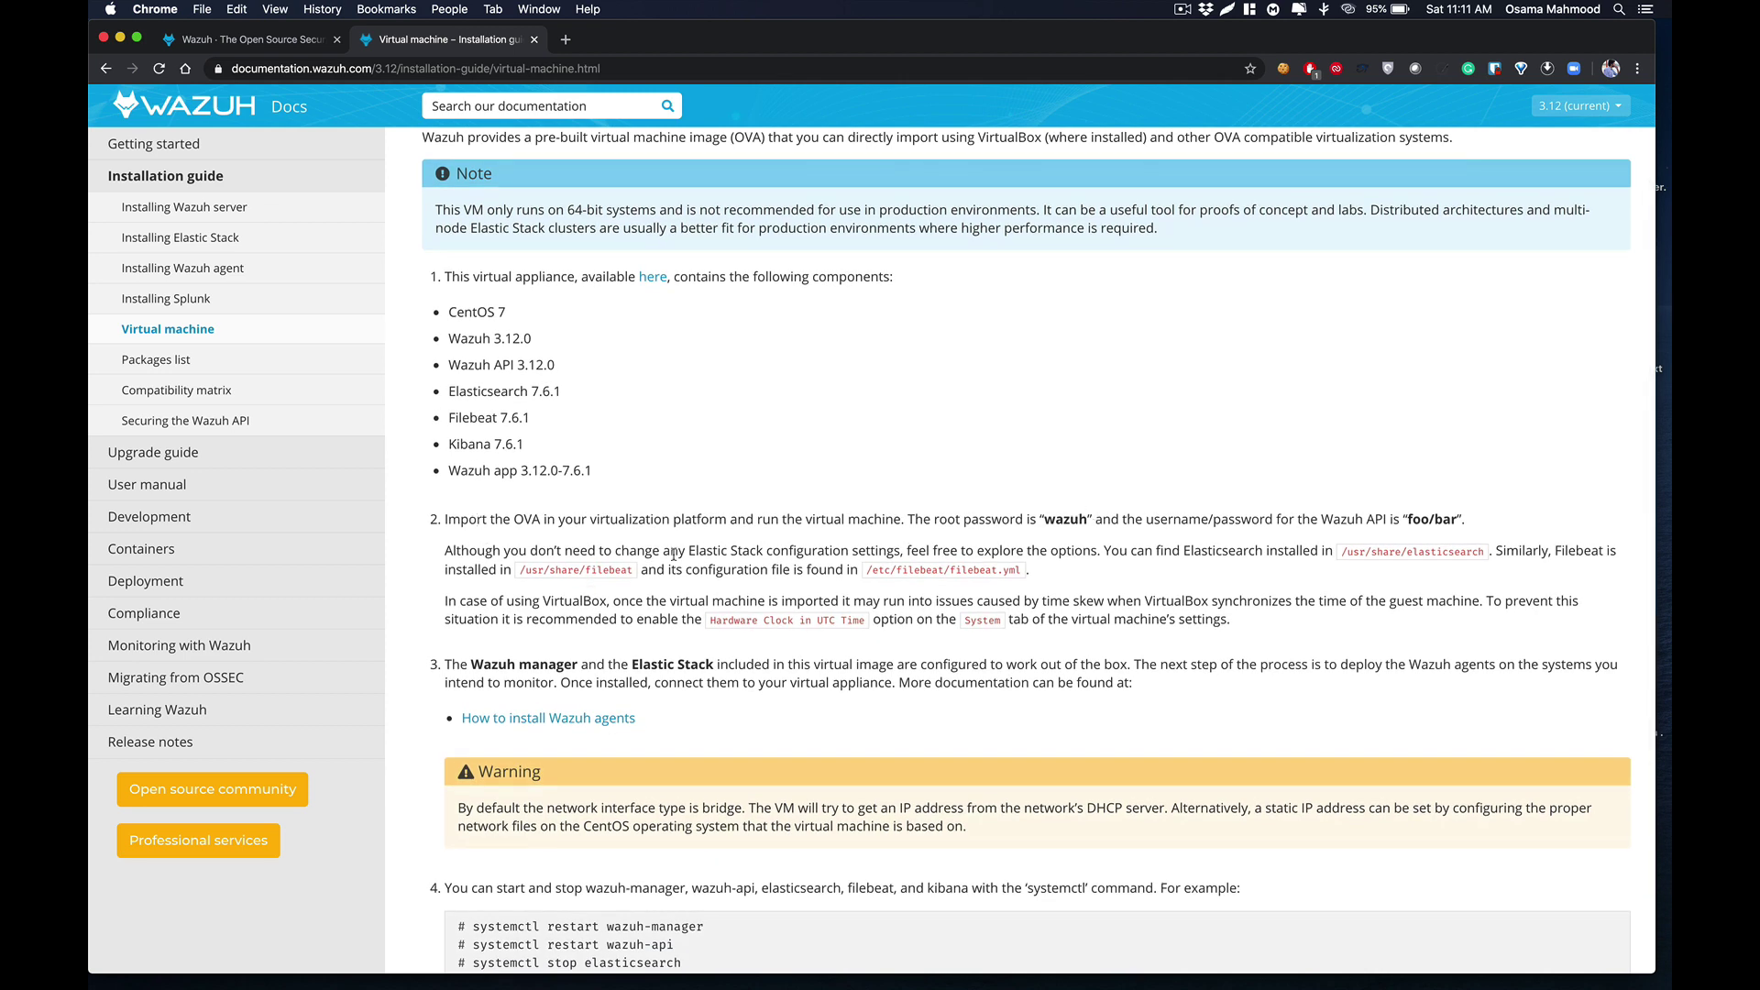
left_click_drag(803, 521, 1188, 521)
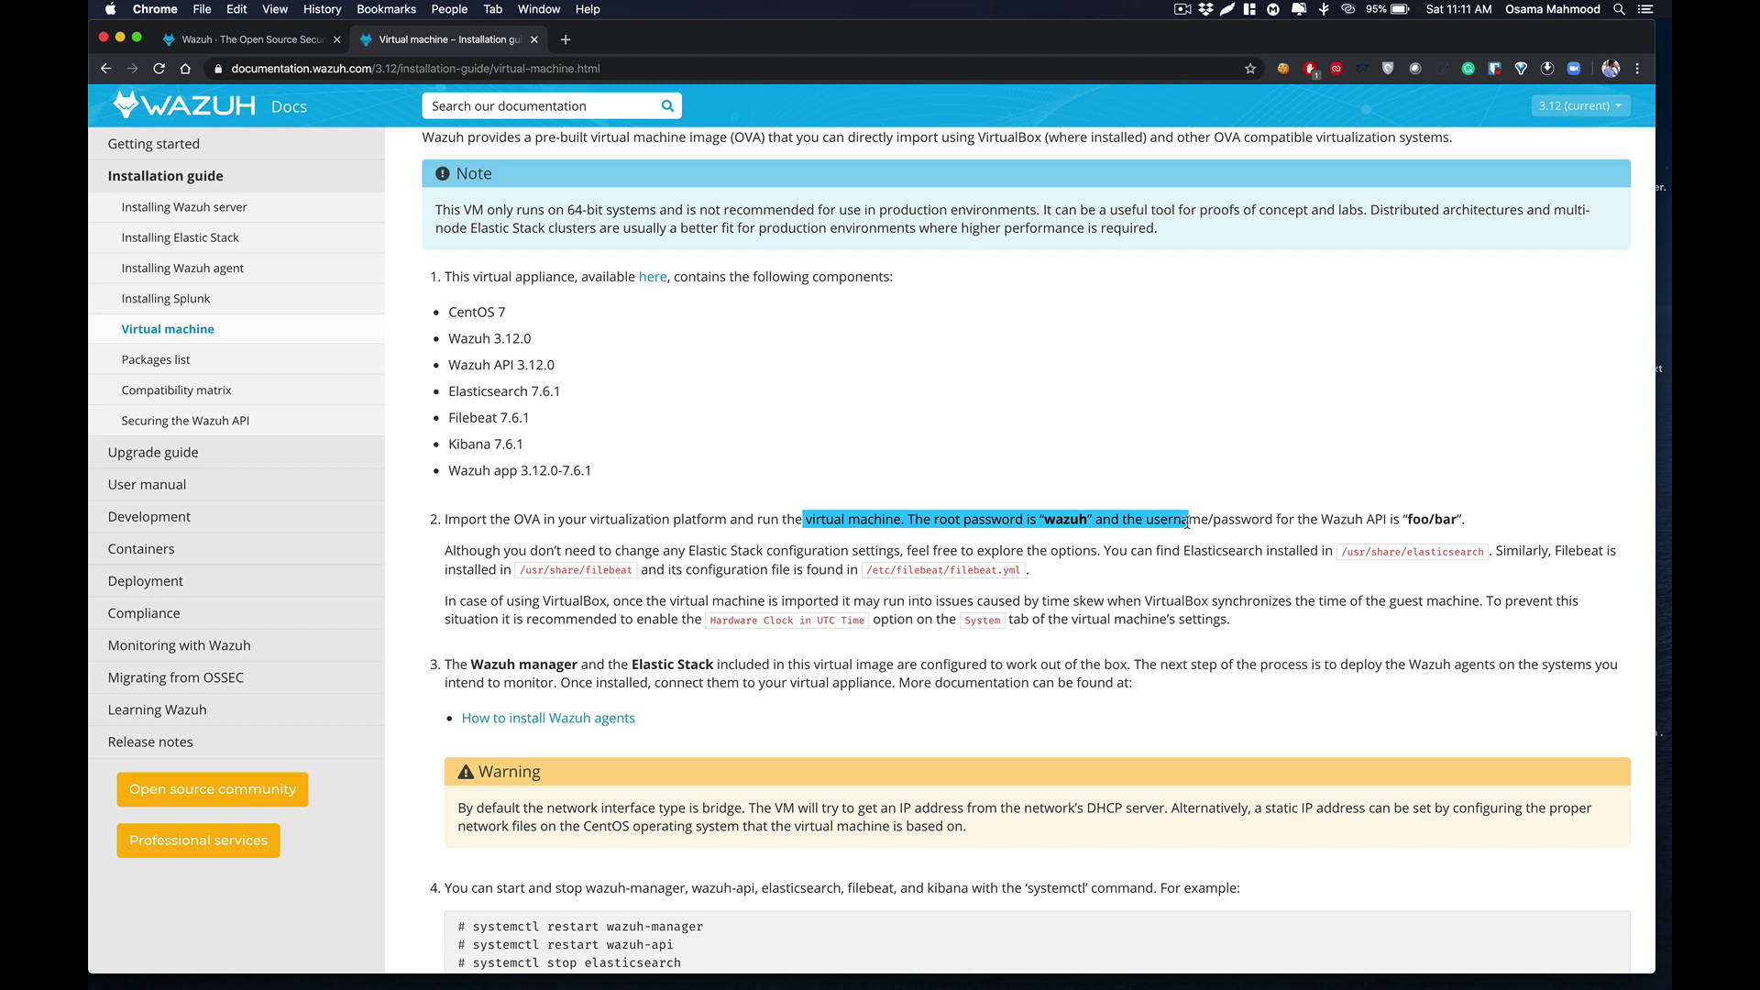
left_click(1067, 516)
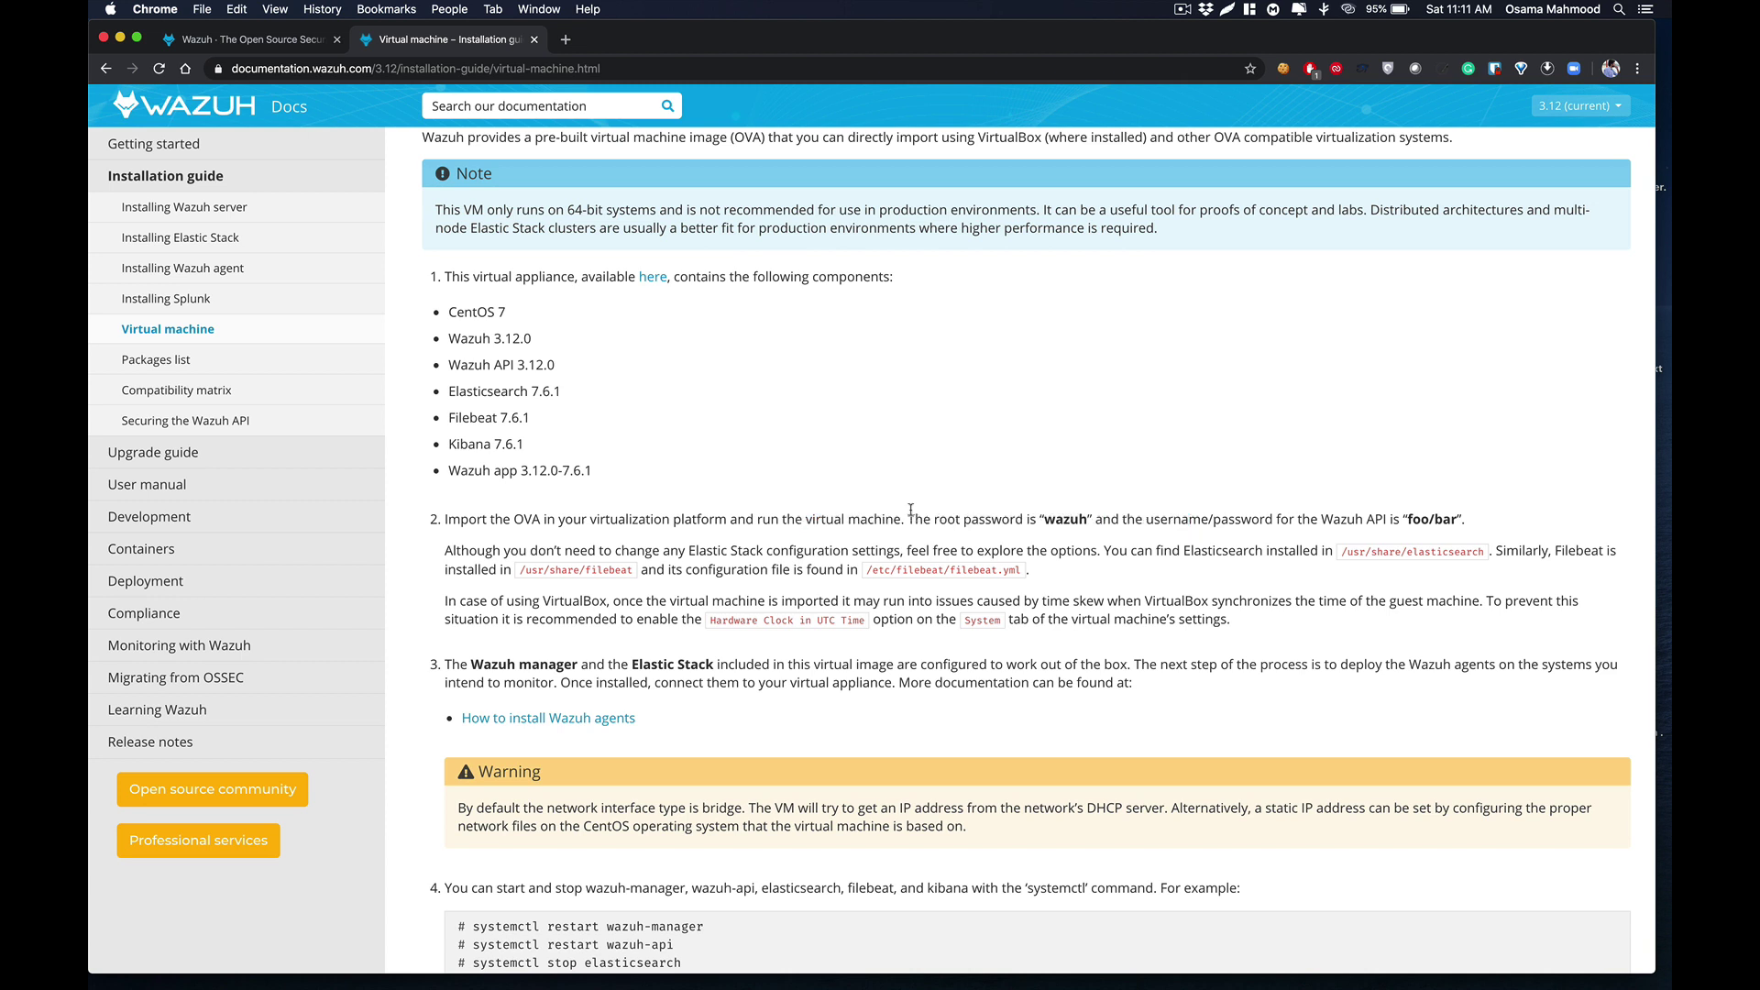
left_click_drag(909, 520, 1109, 520)
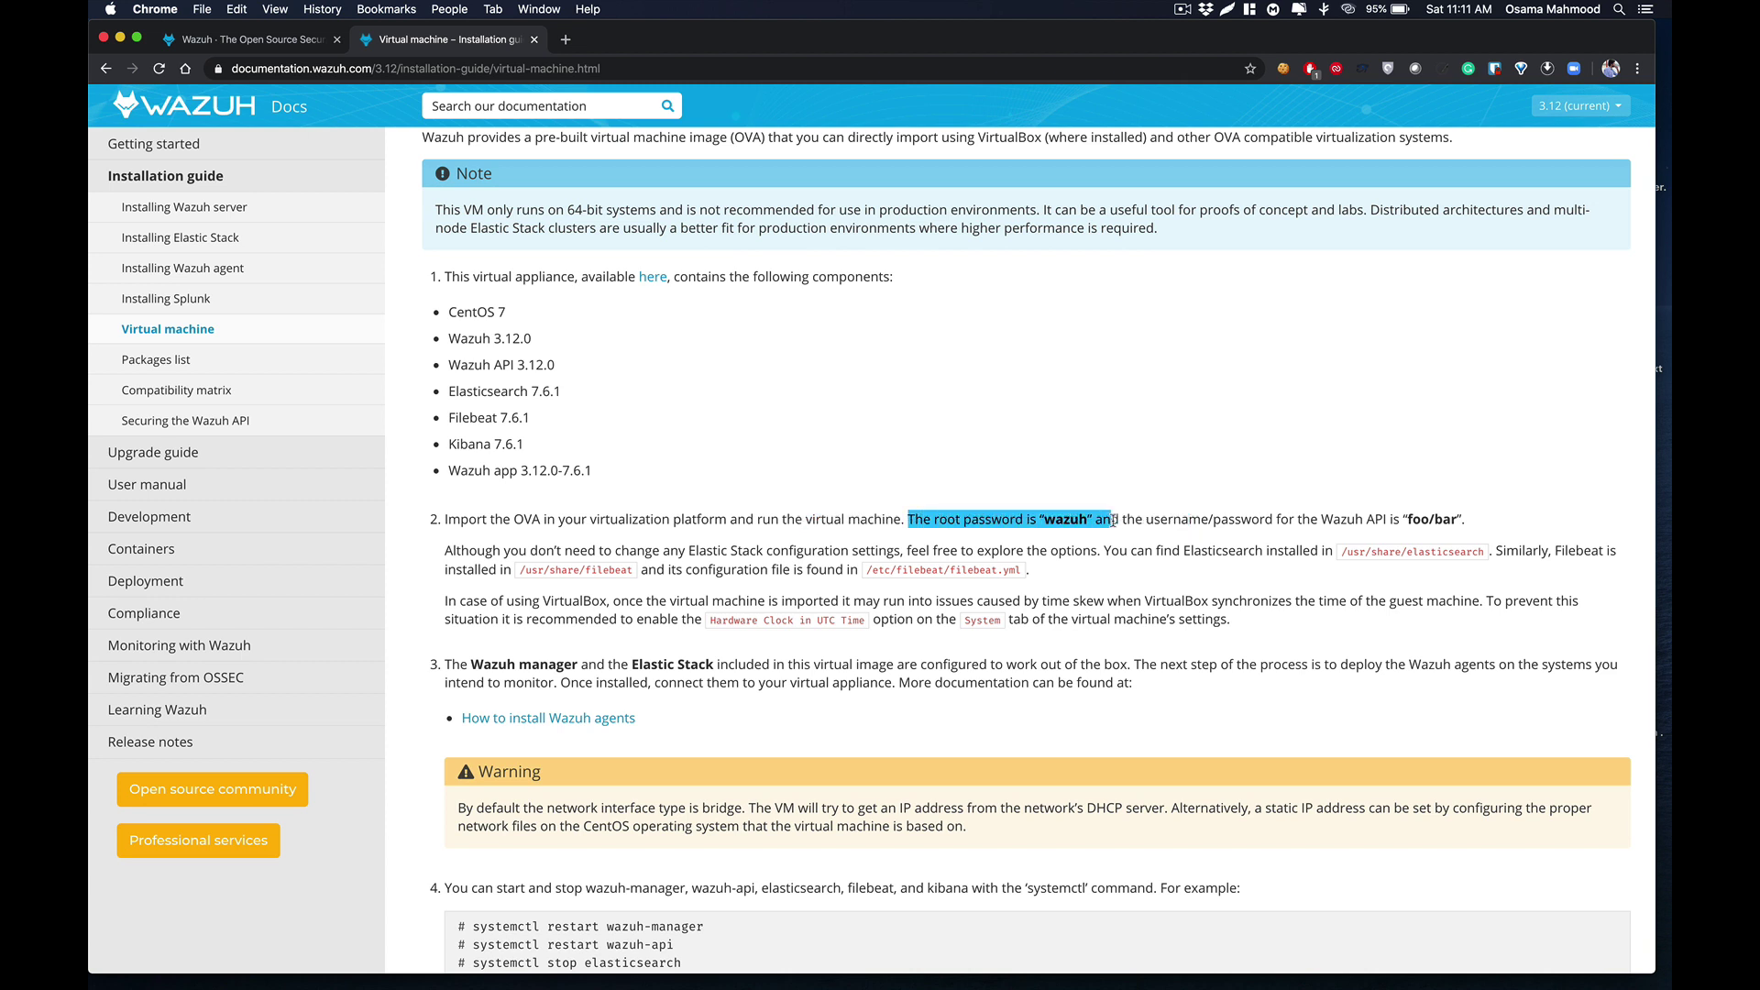
double_click(946, 520)
double_click(1068, 520)
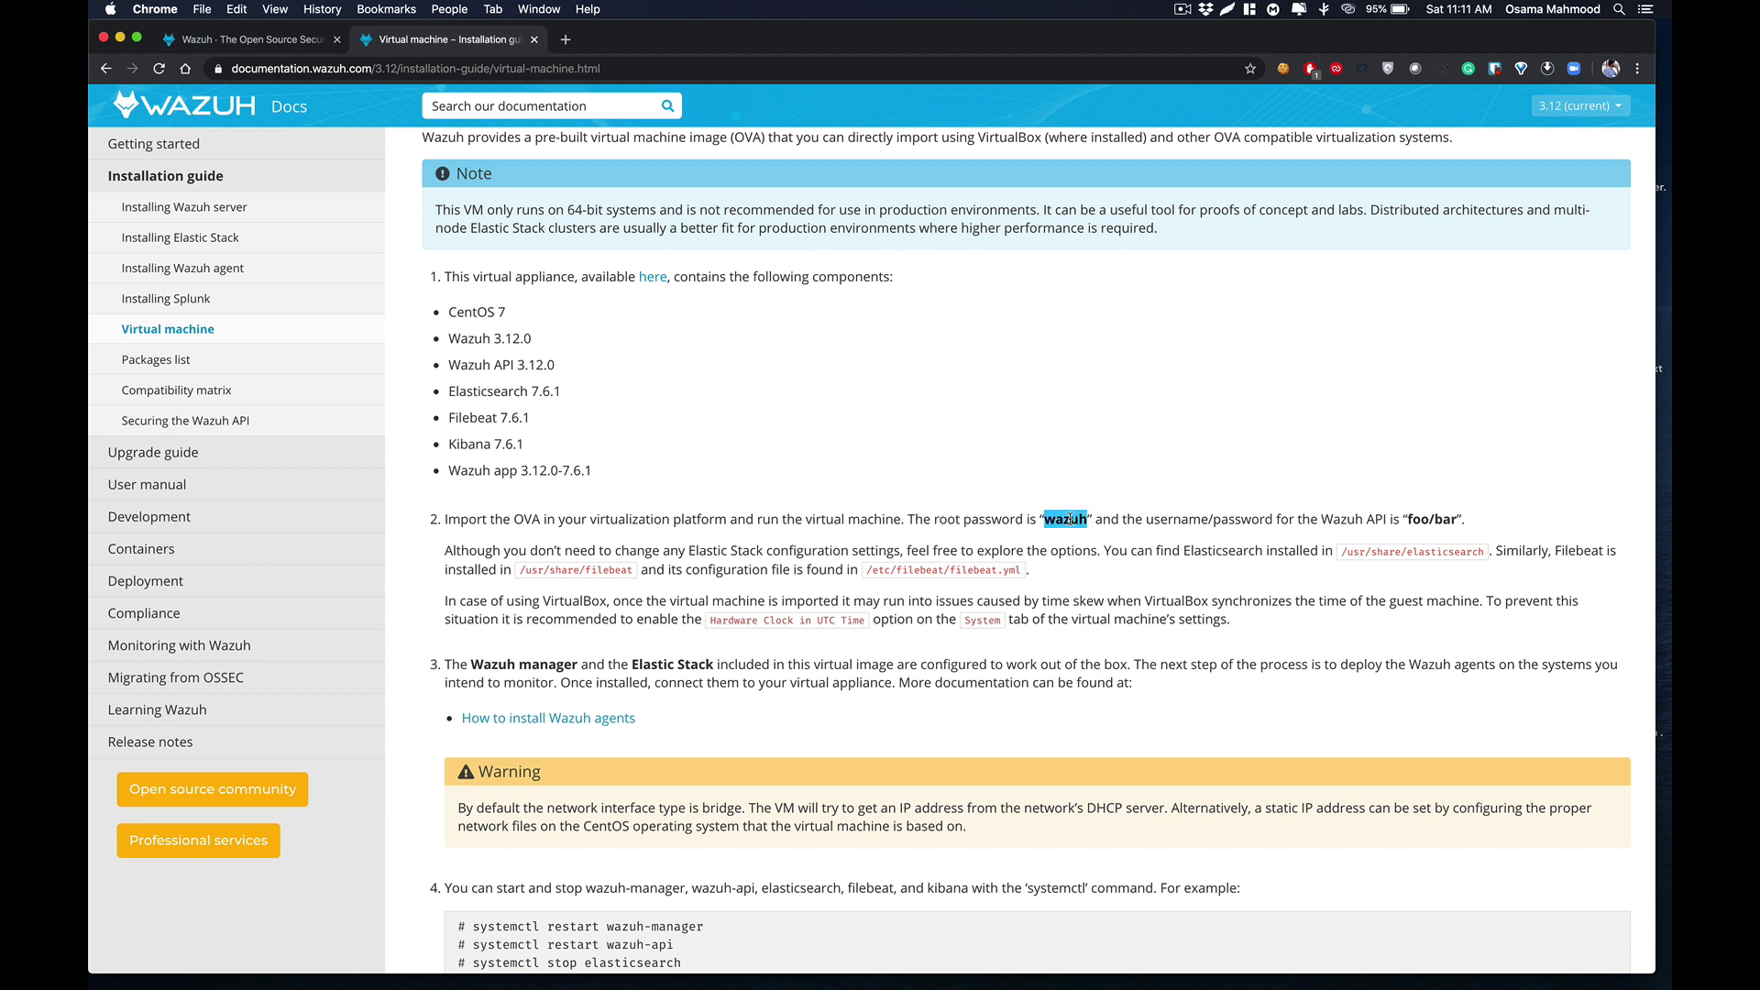
left_click_drag(1375, 520, 1463, 520)
left_click(1485, 525)
double_click(1416, 520)
left_click_drag(1416, 519, 1472, 523)
left_click(1445, 519)
scroll(657, 709, "down", 5)
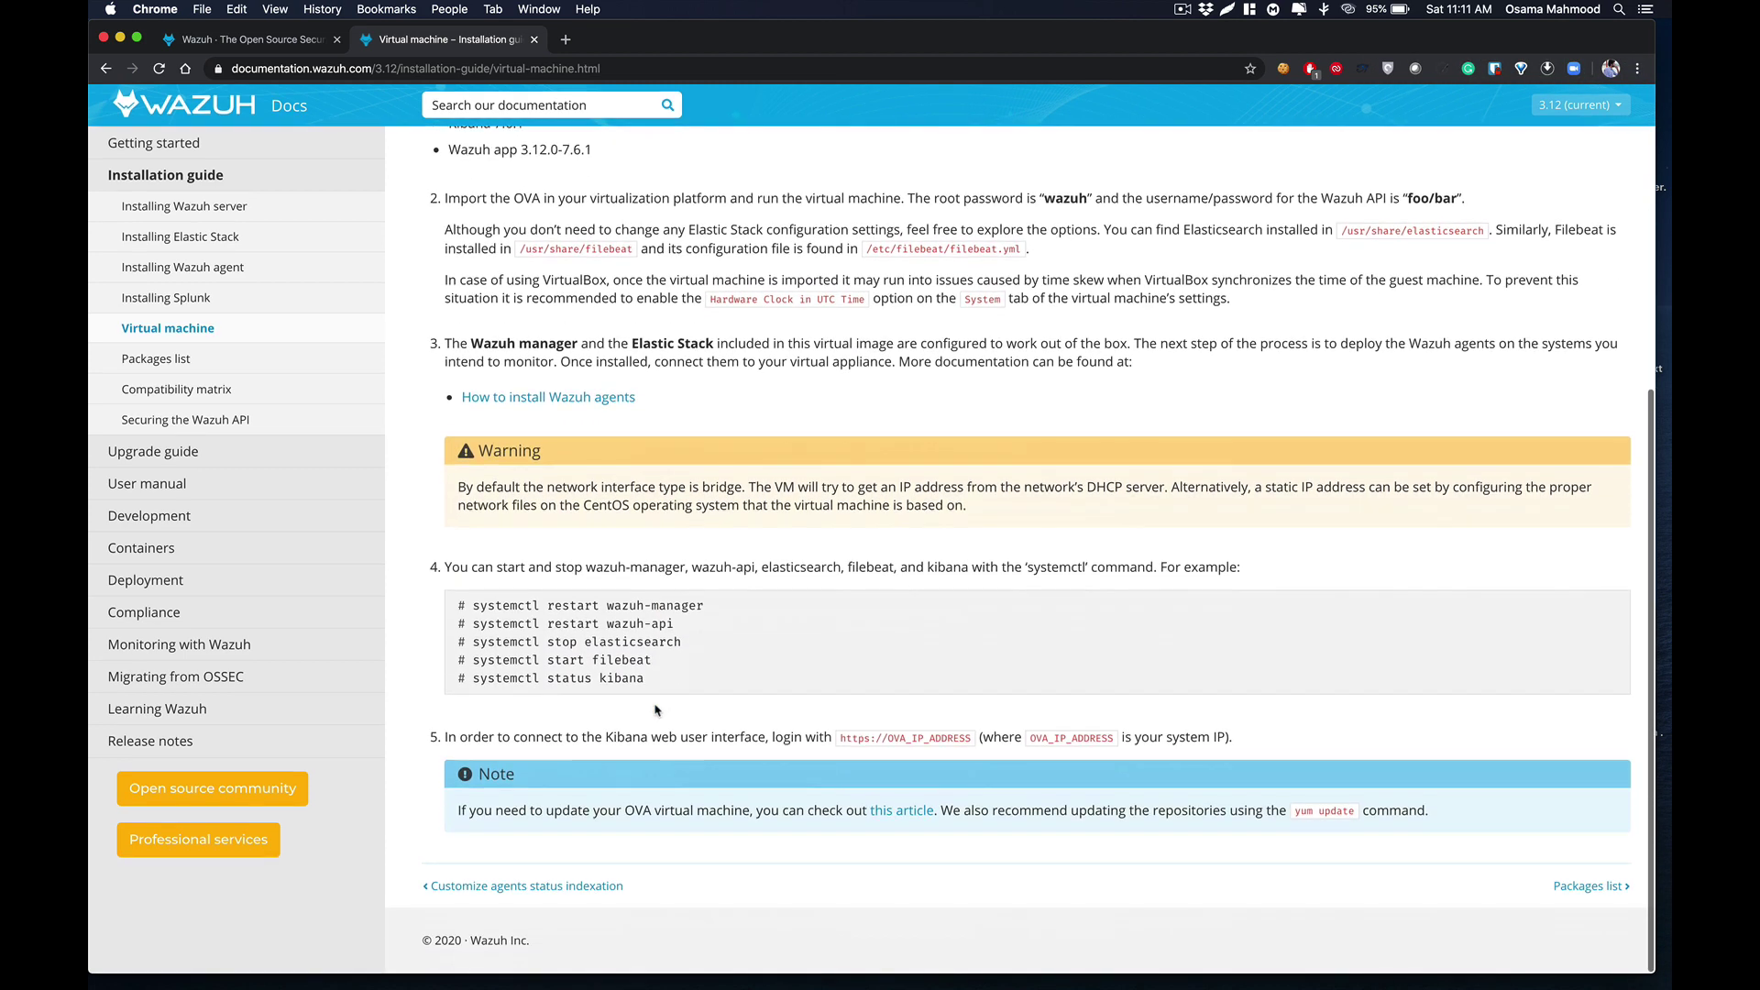
scroll(656, 709, "up", 4)
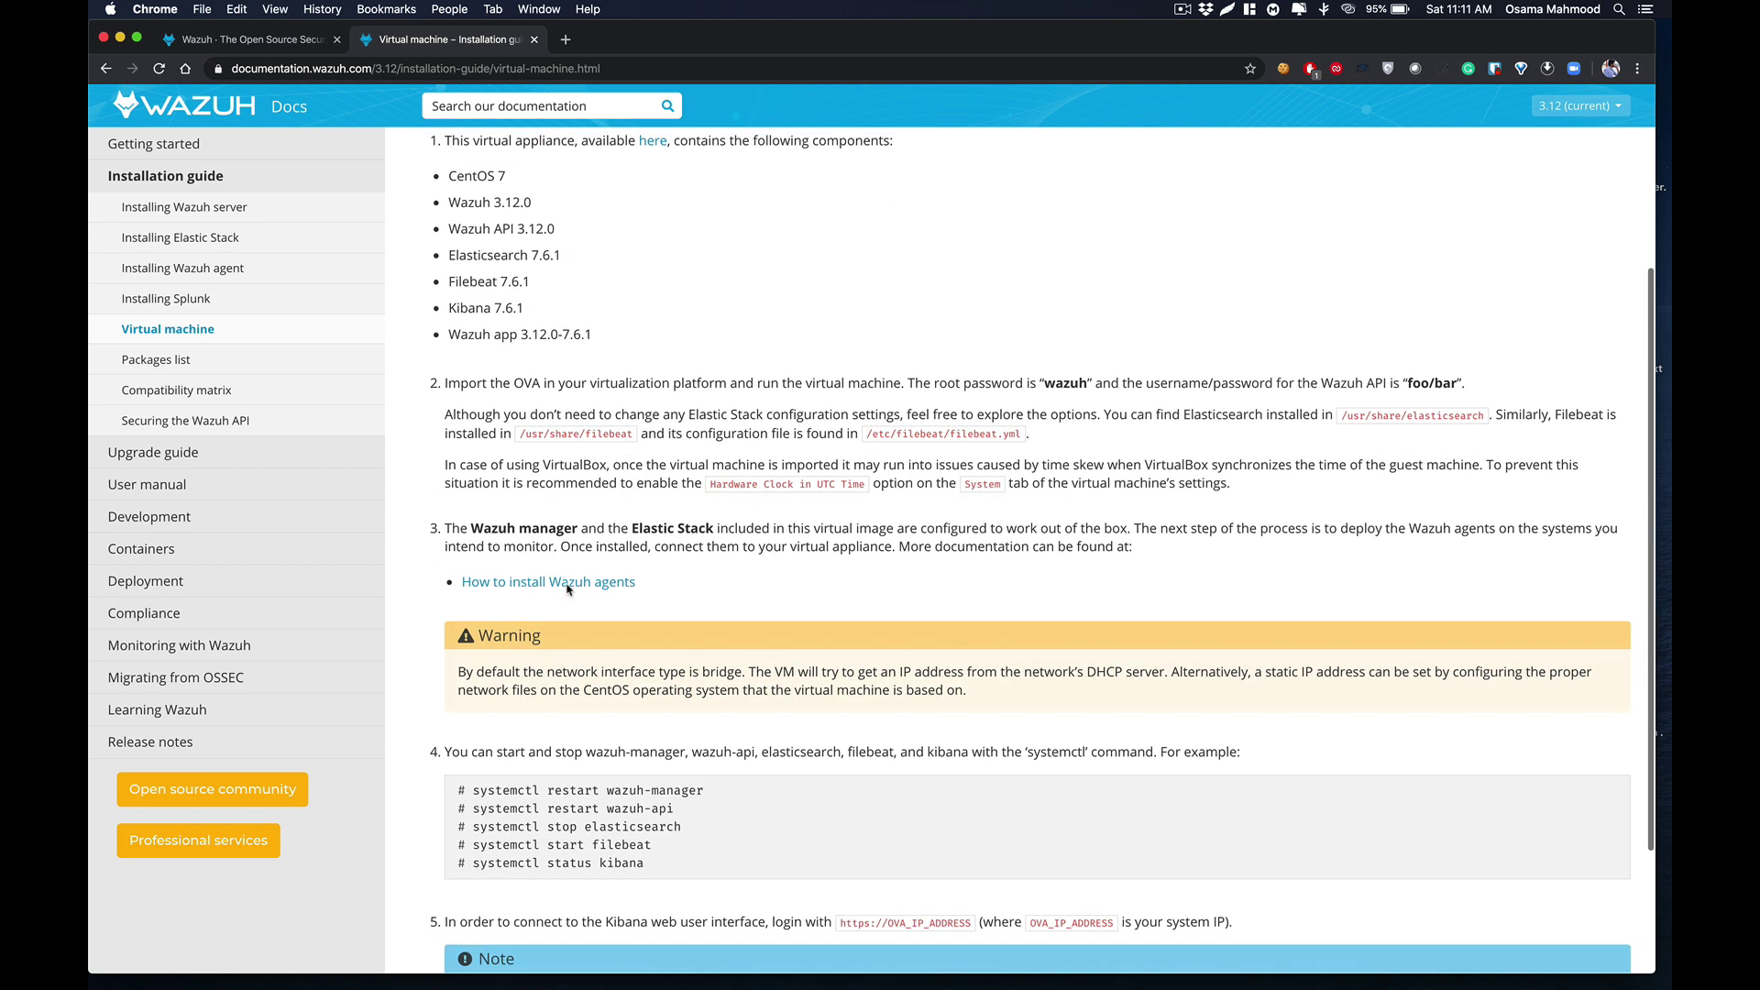
scroll(610, 602, "down", 4)
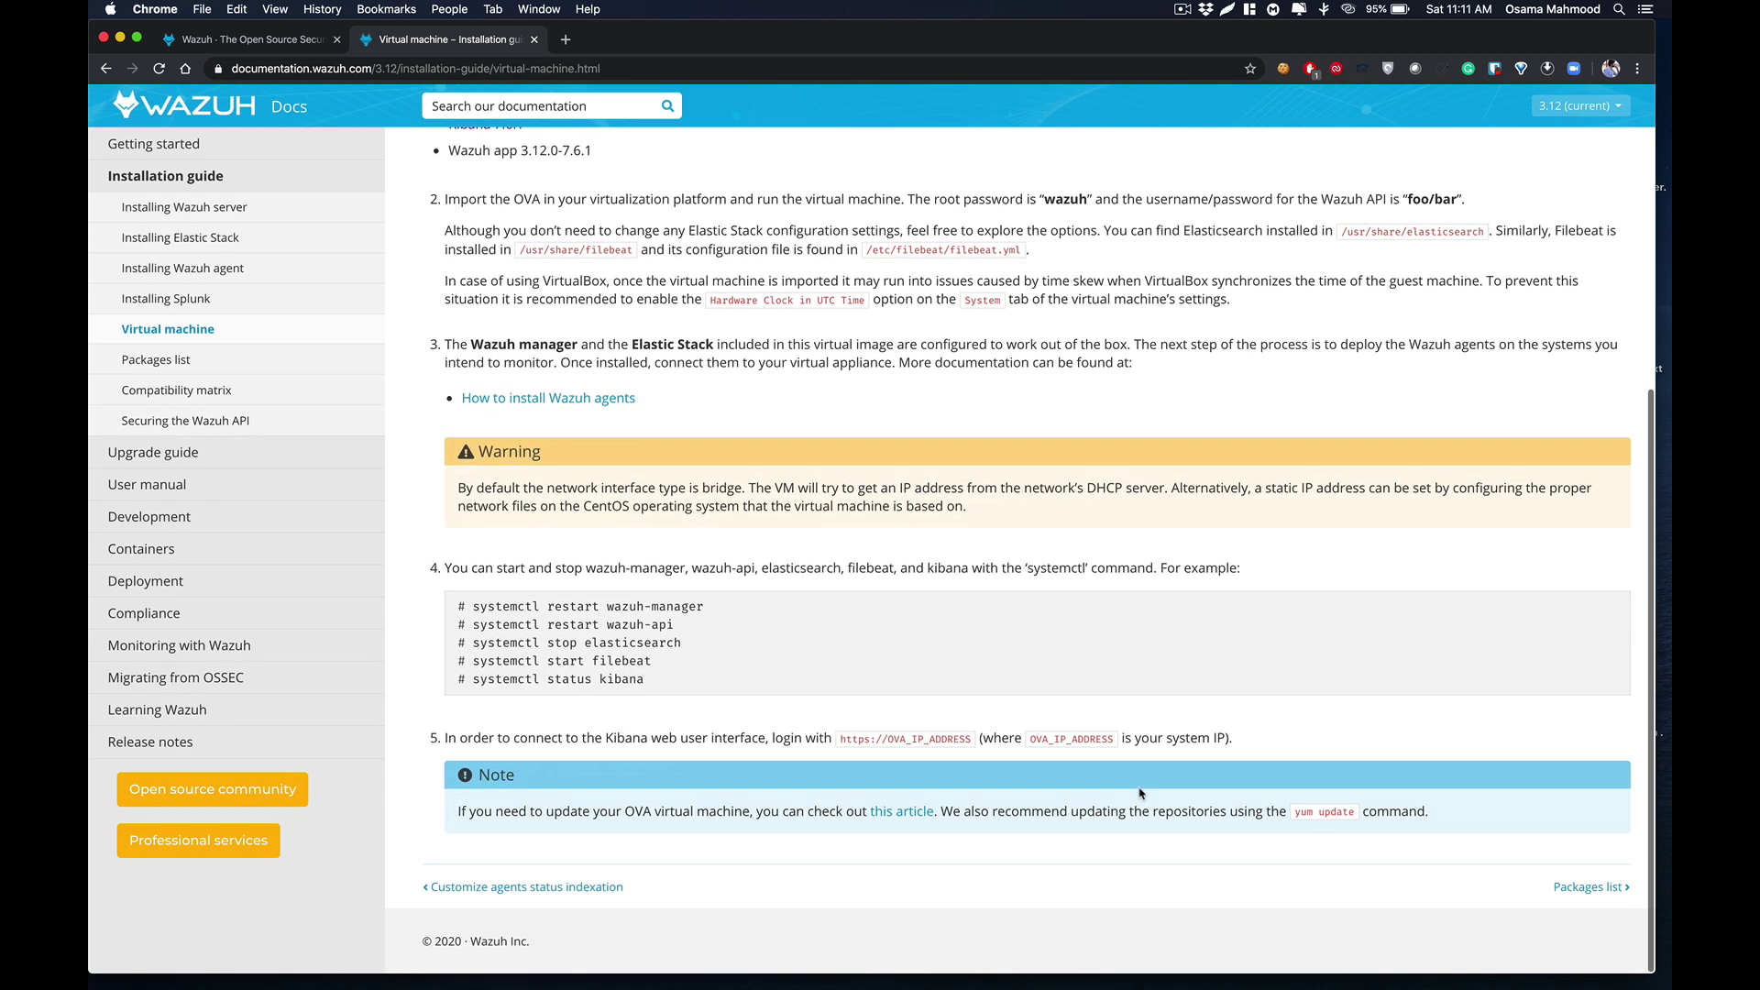
scroll(851, 826, "up", 10)
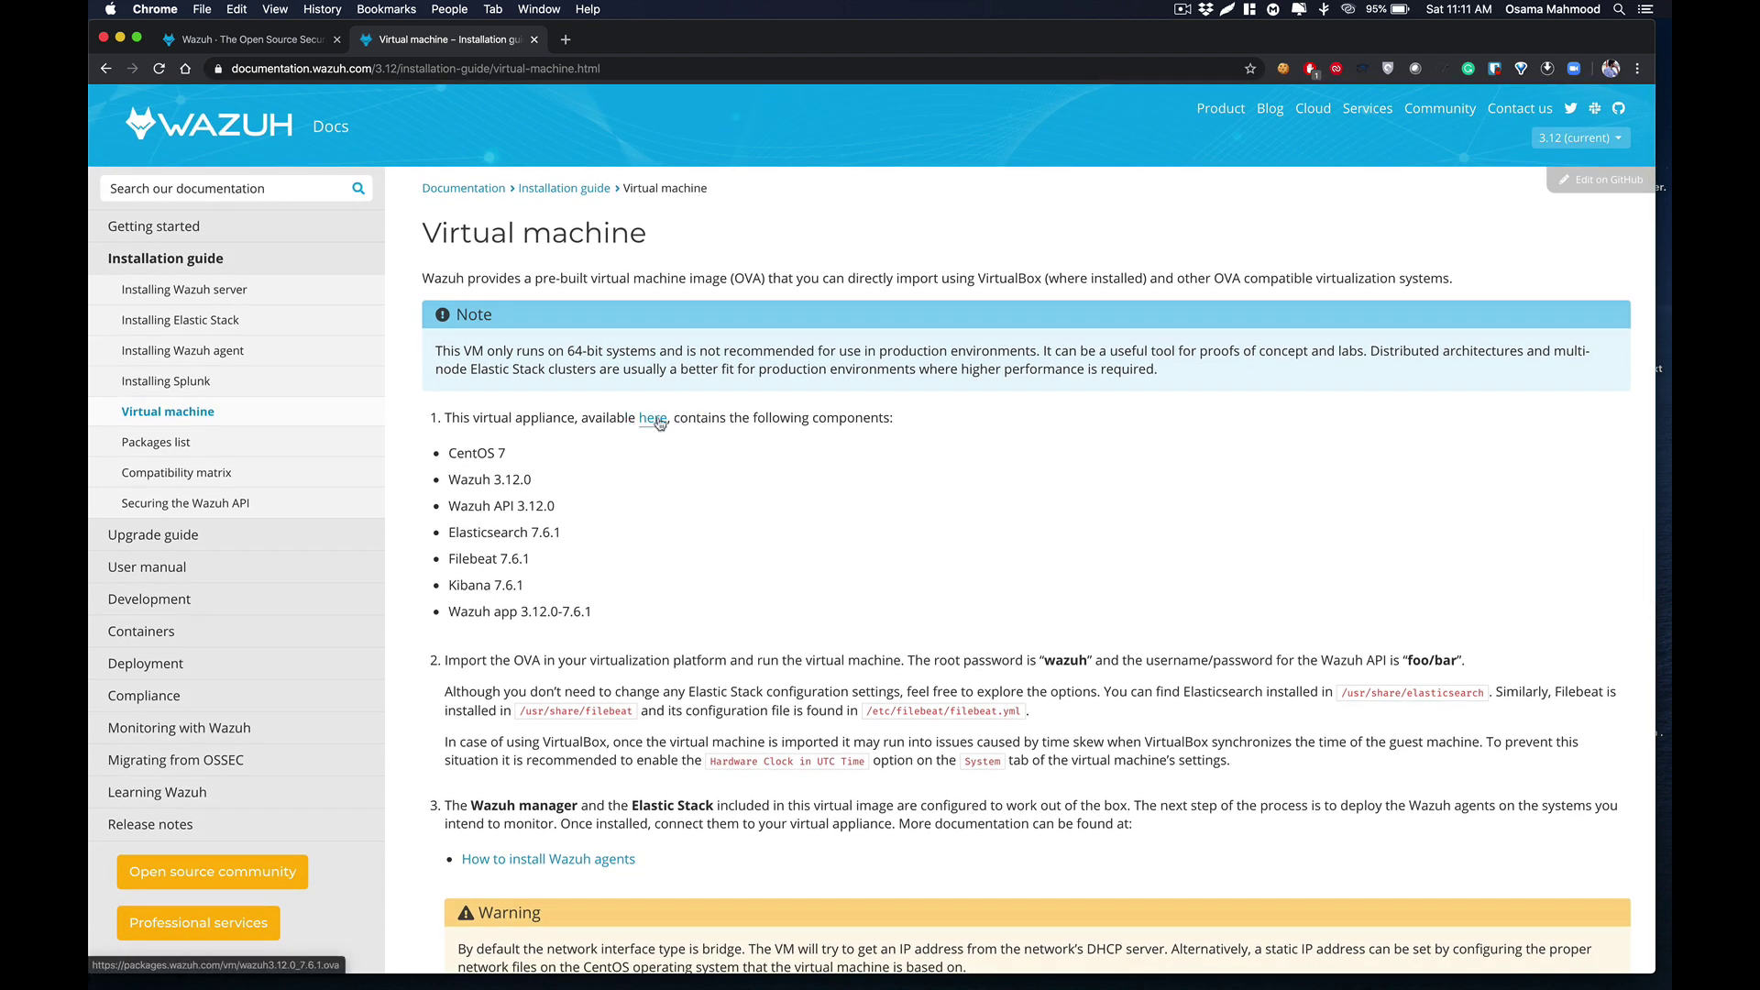
Start the Wazuh OVA download from the 'here' link, cancel it, and close the downloads bar.
left_click(653, 418)
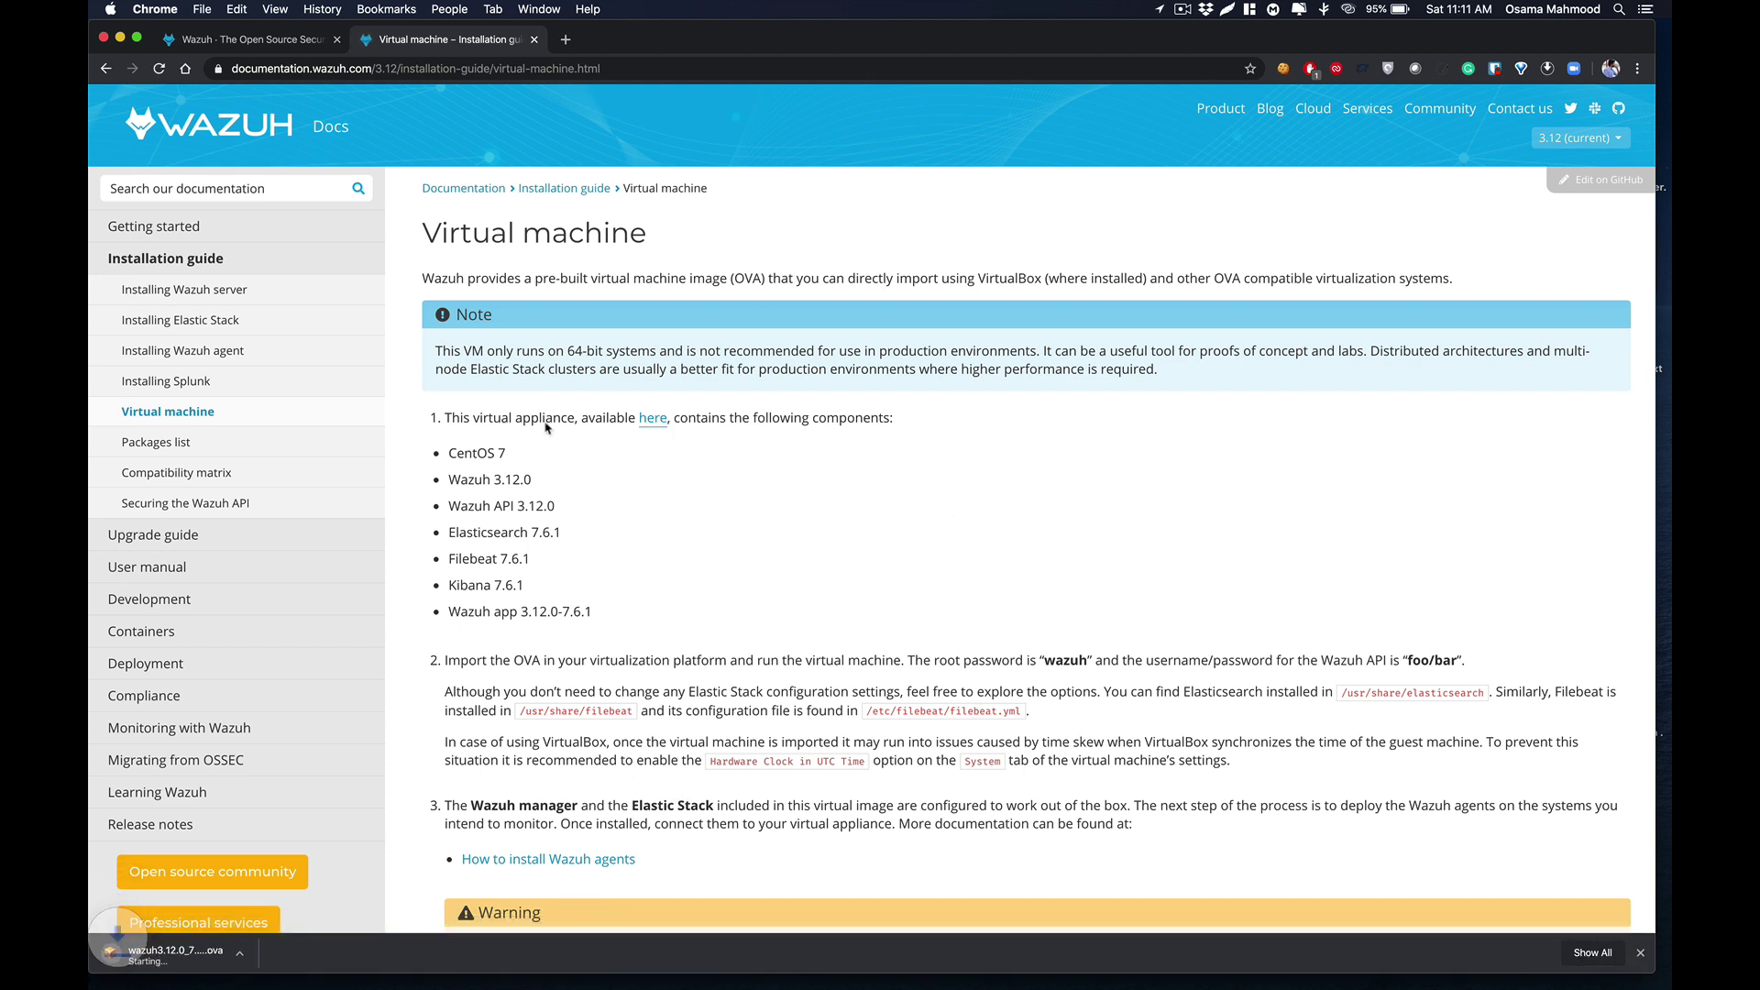
left_click(261, 958)
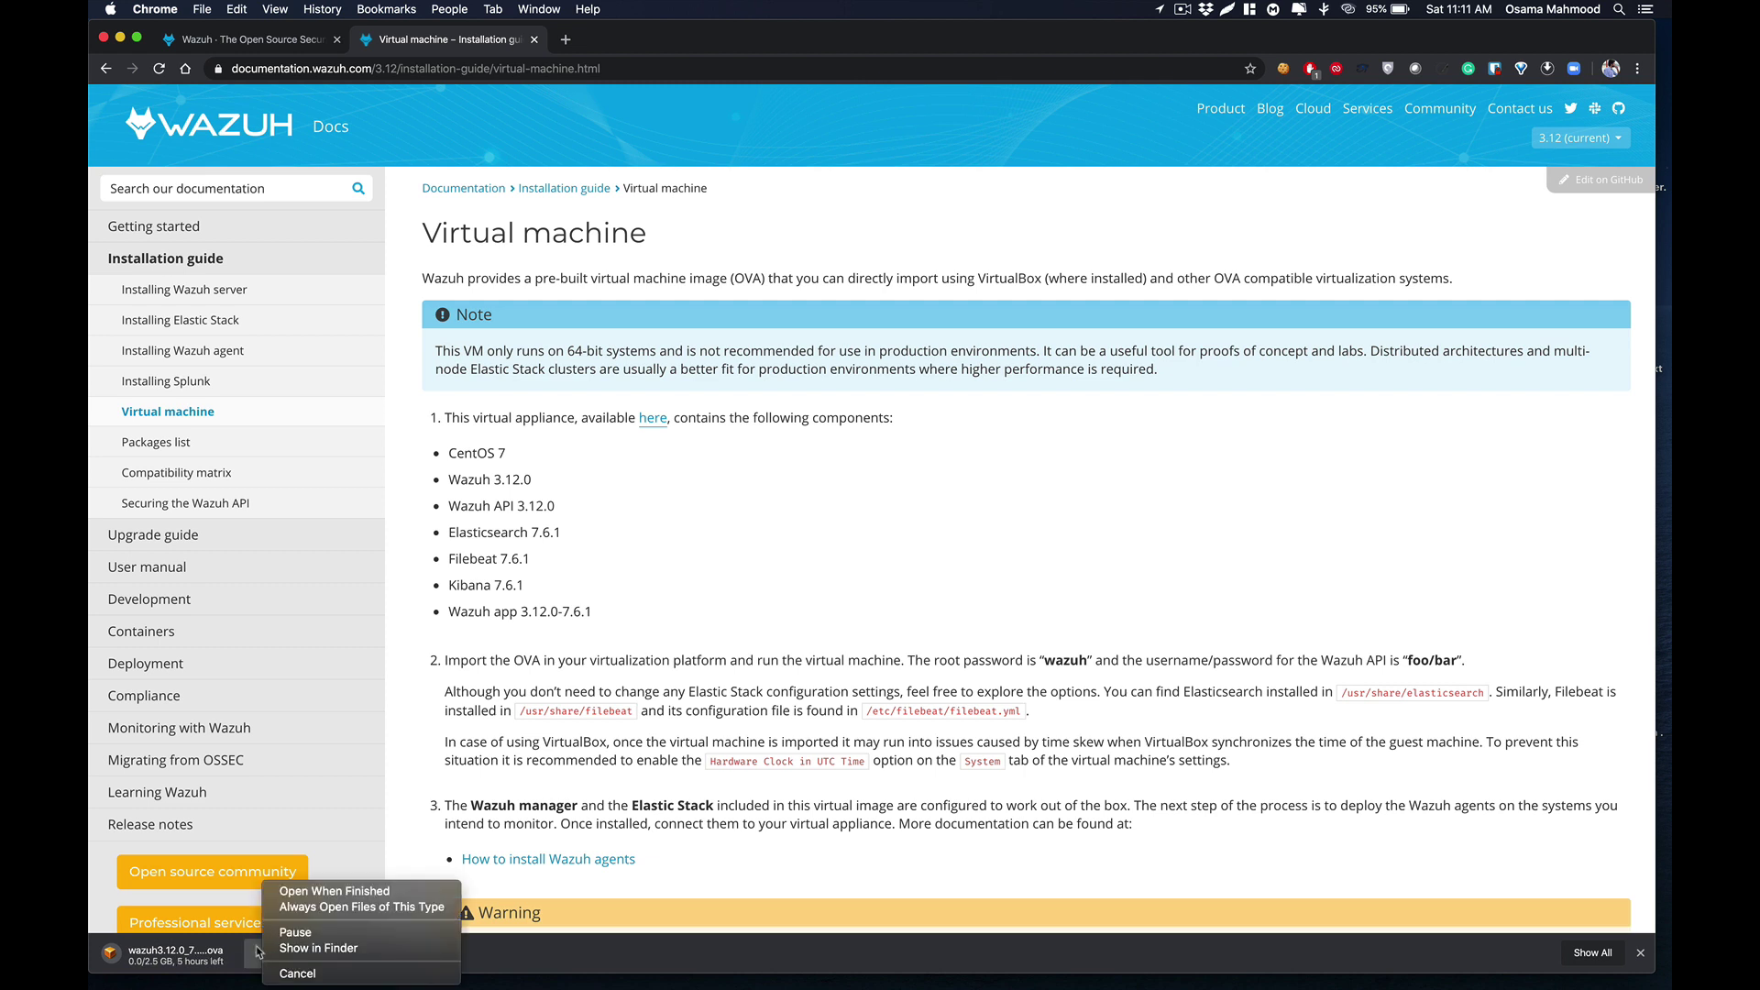
left_click(308, 974)
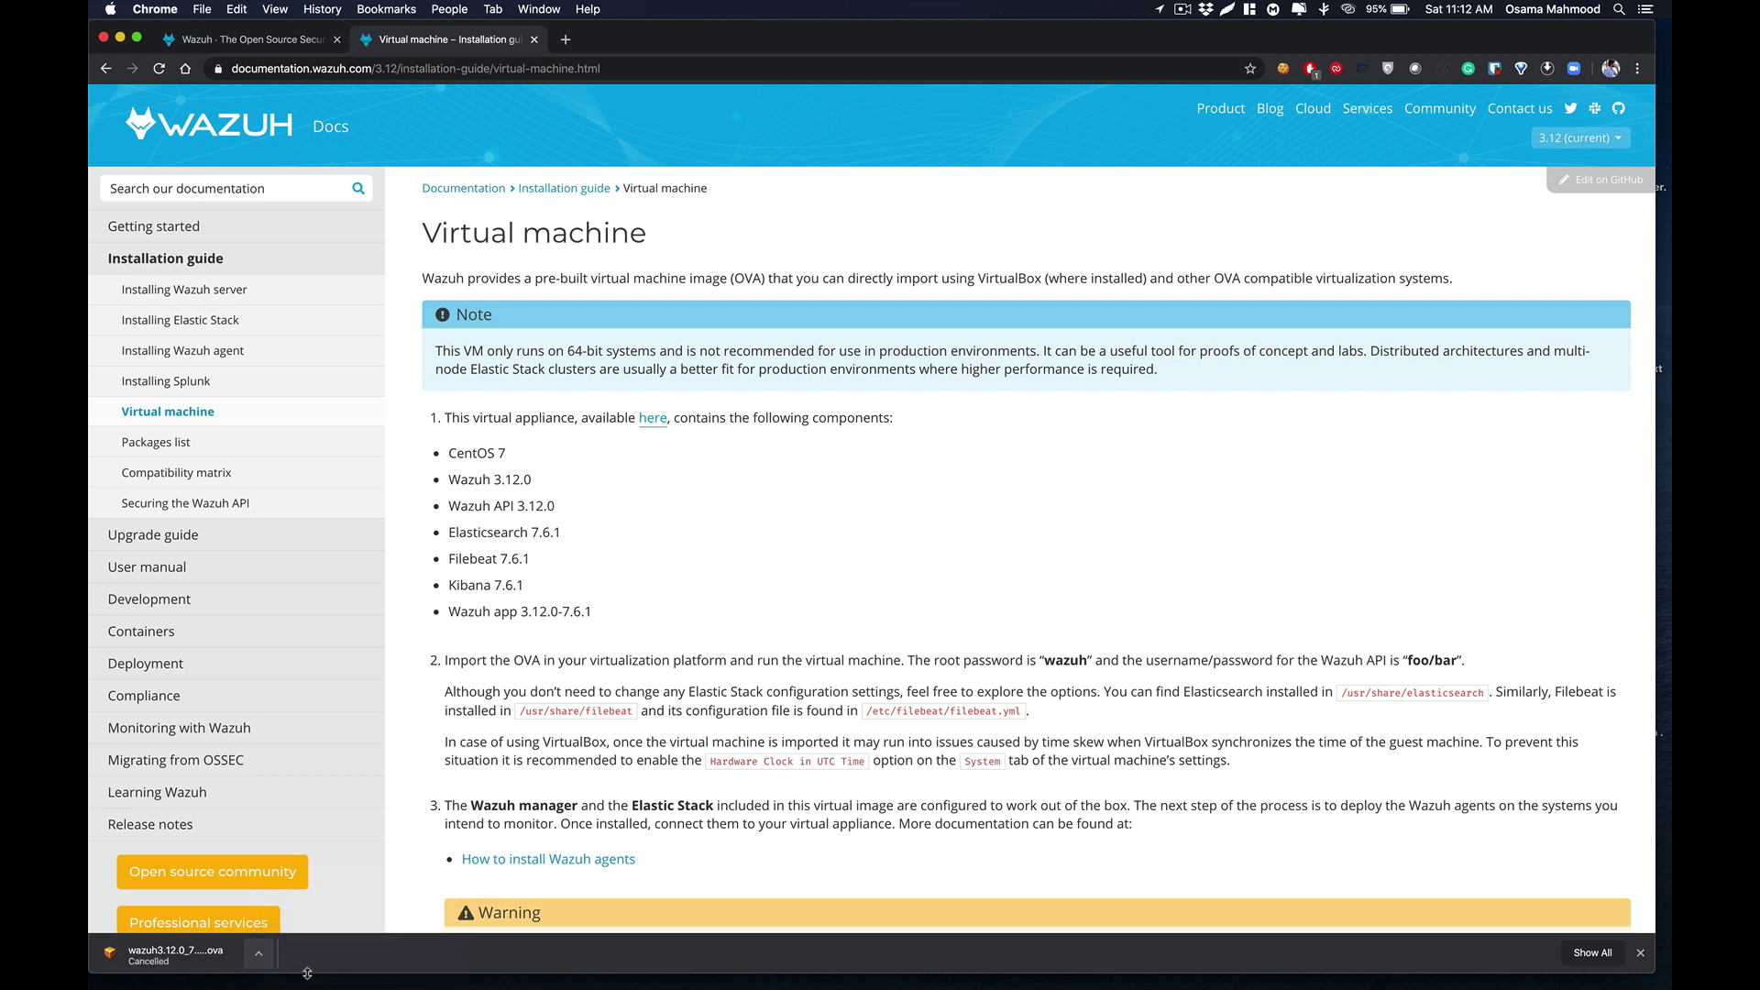
left_click(1640, 953)
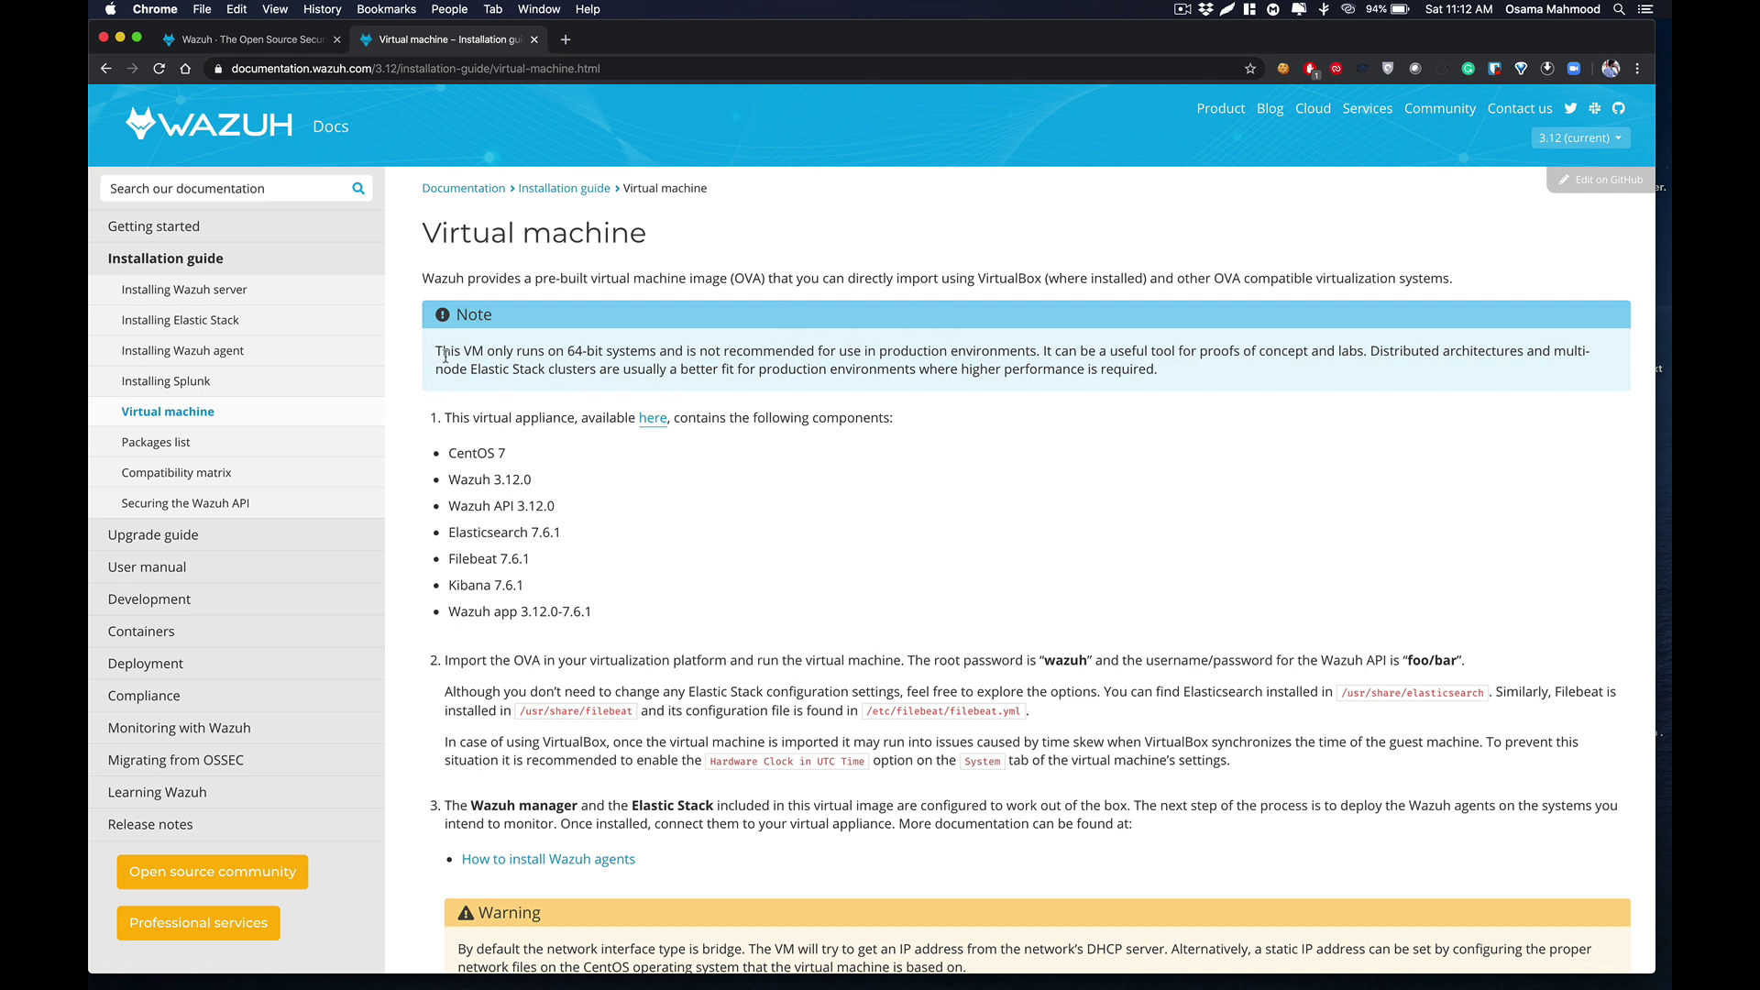
Highlight the start of the 64-bit note, then clear the selection.
left_click_drag(446, 356, 569, 355)
left_click(550, 357)
mouse_move(89, 689)
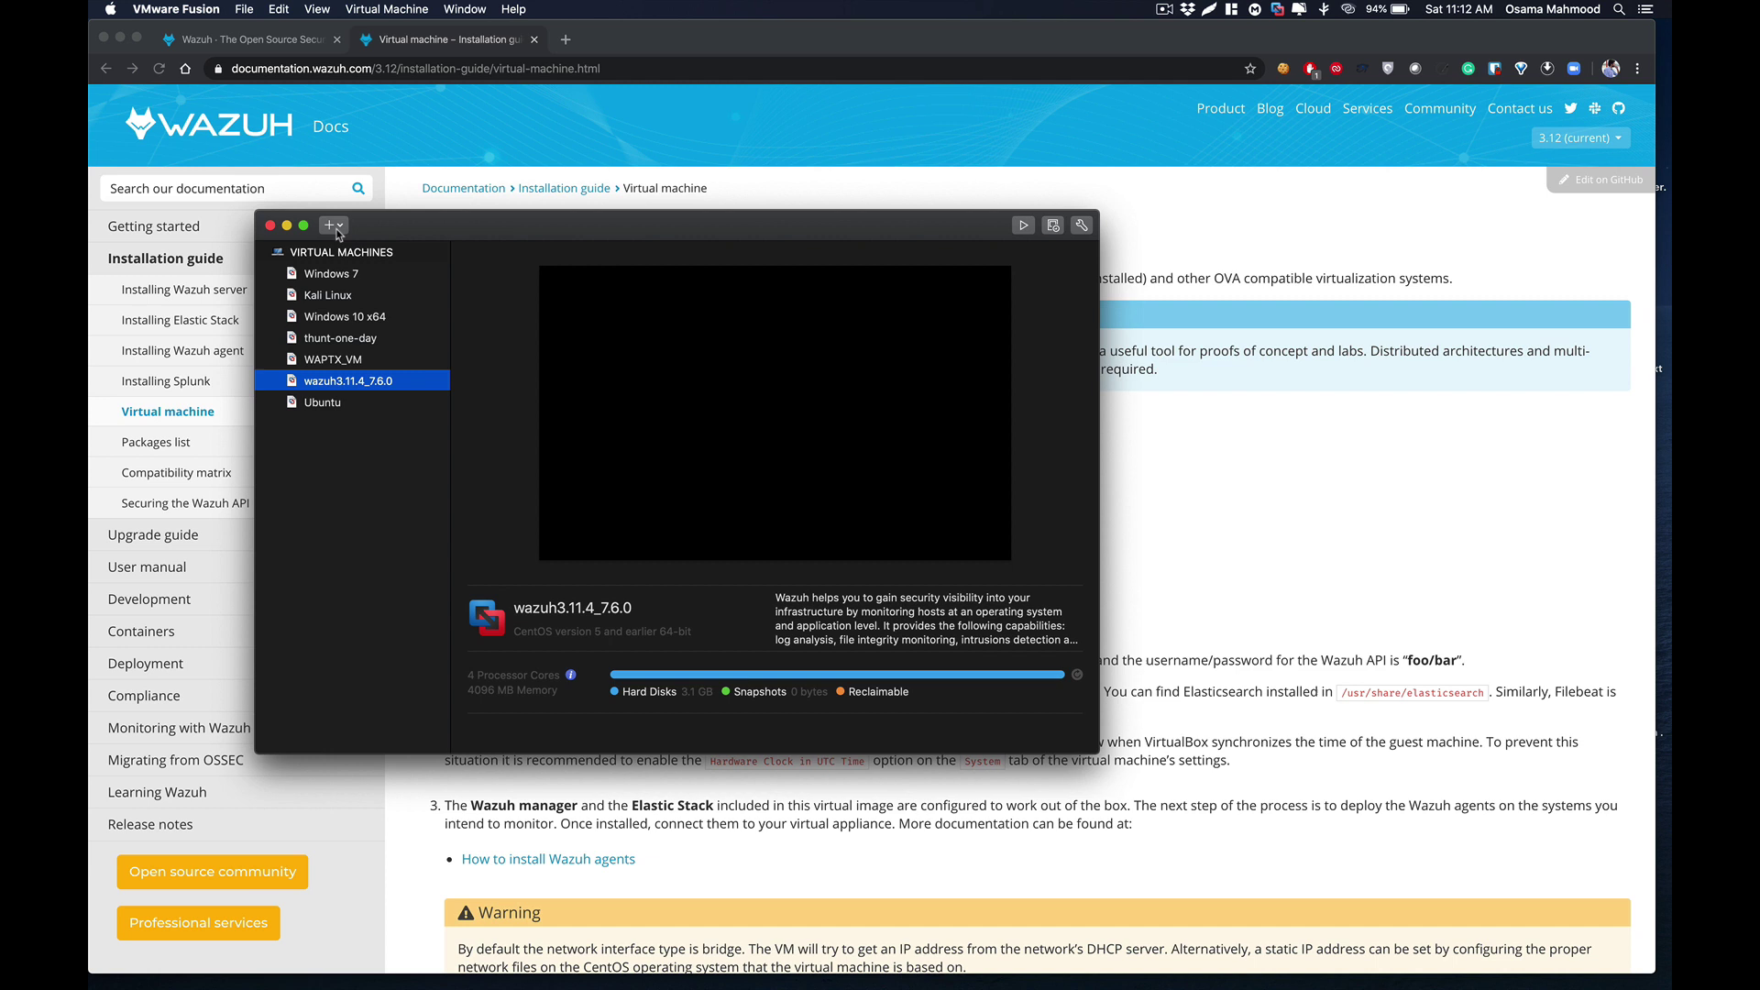
Import wazuh3.11.4_7.6.0.ova and save it as a .vmwarevm, then cancel the duplicate import.
left_click(332, 225)
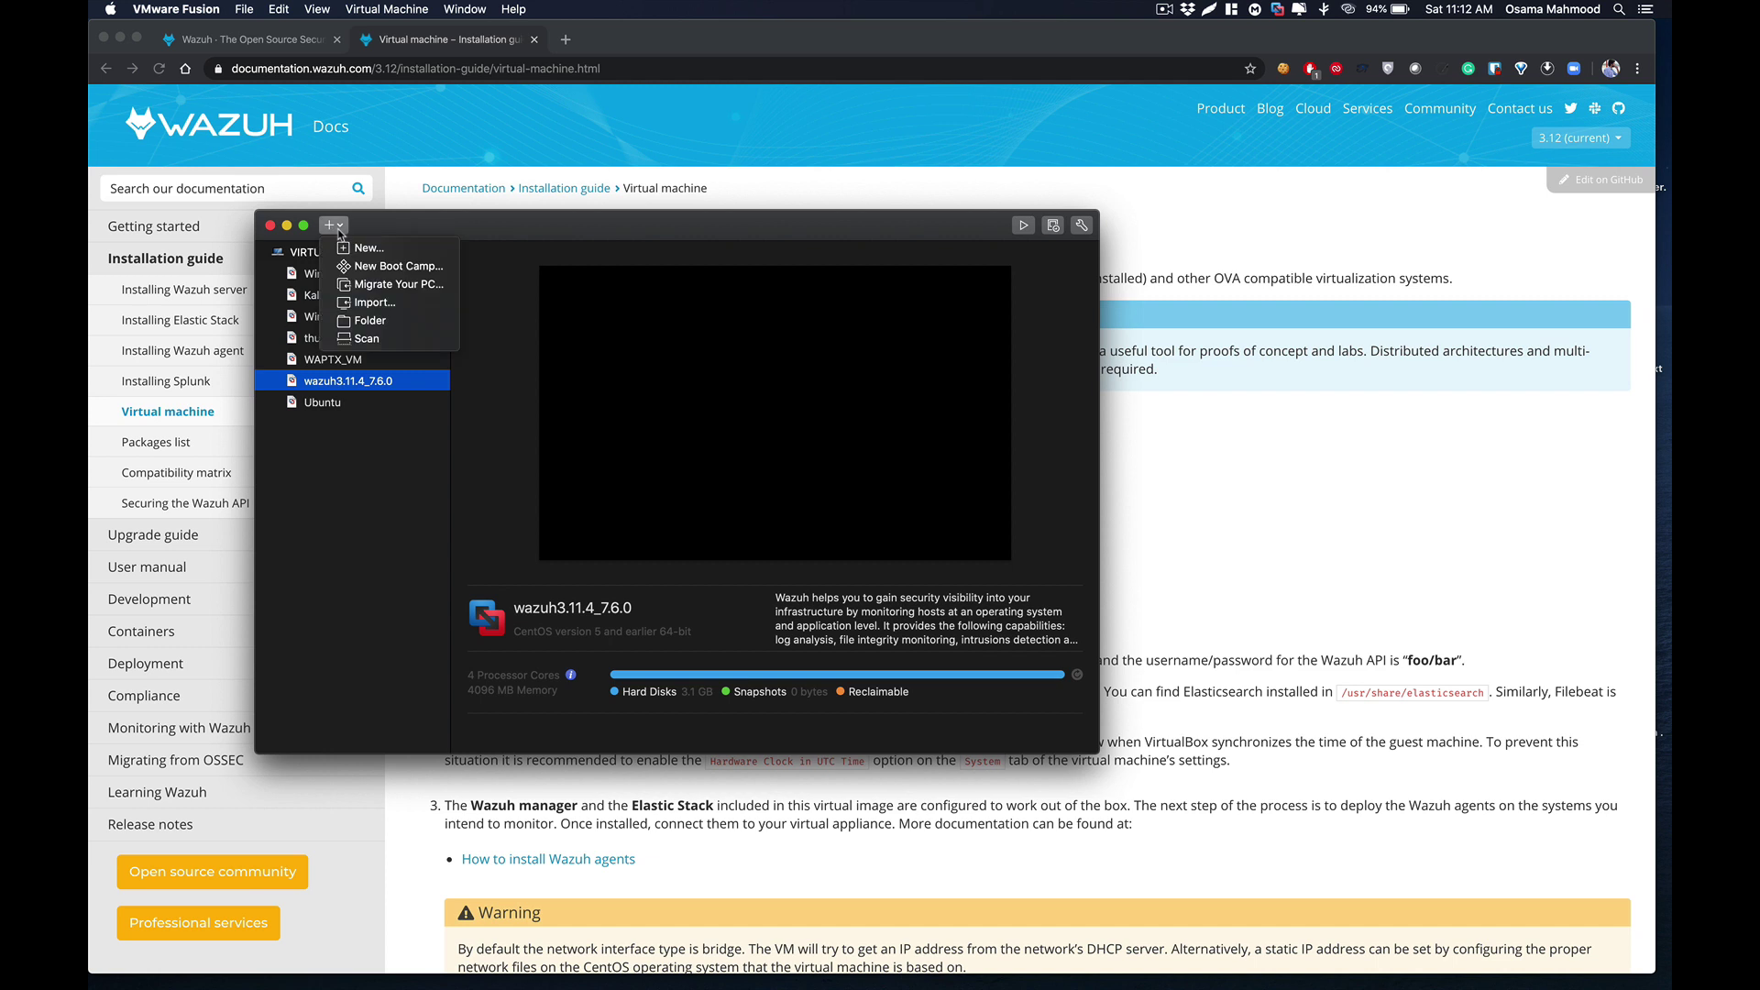
left_click(376, 305)
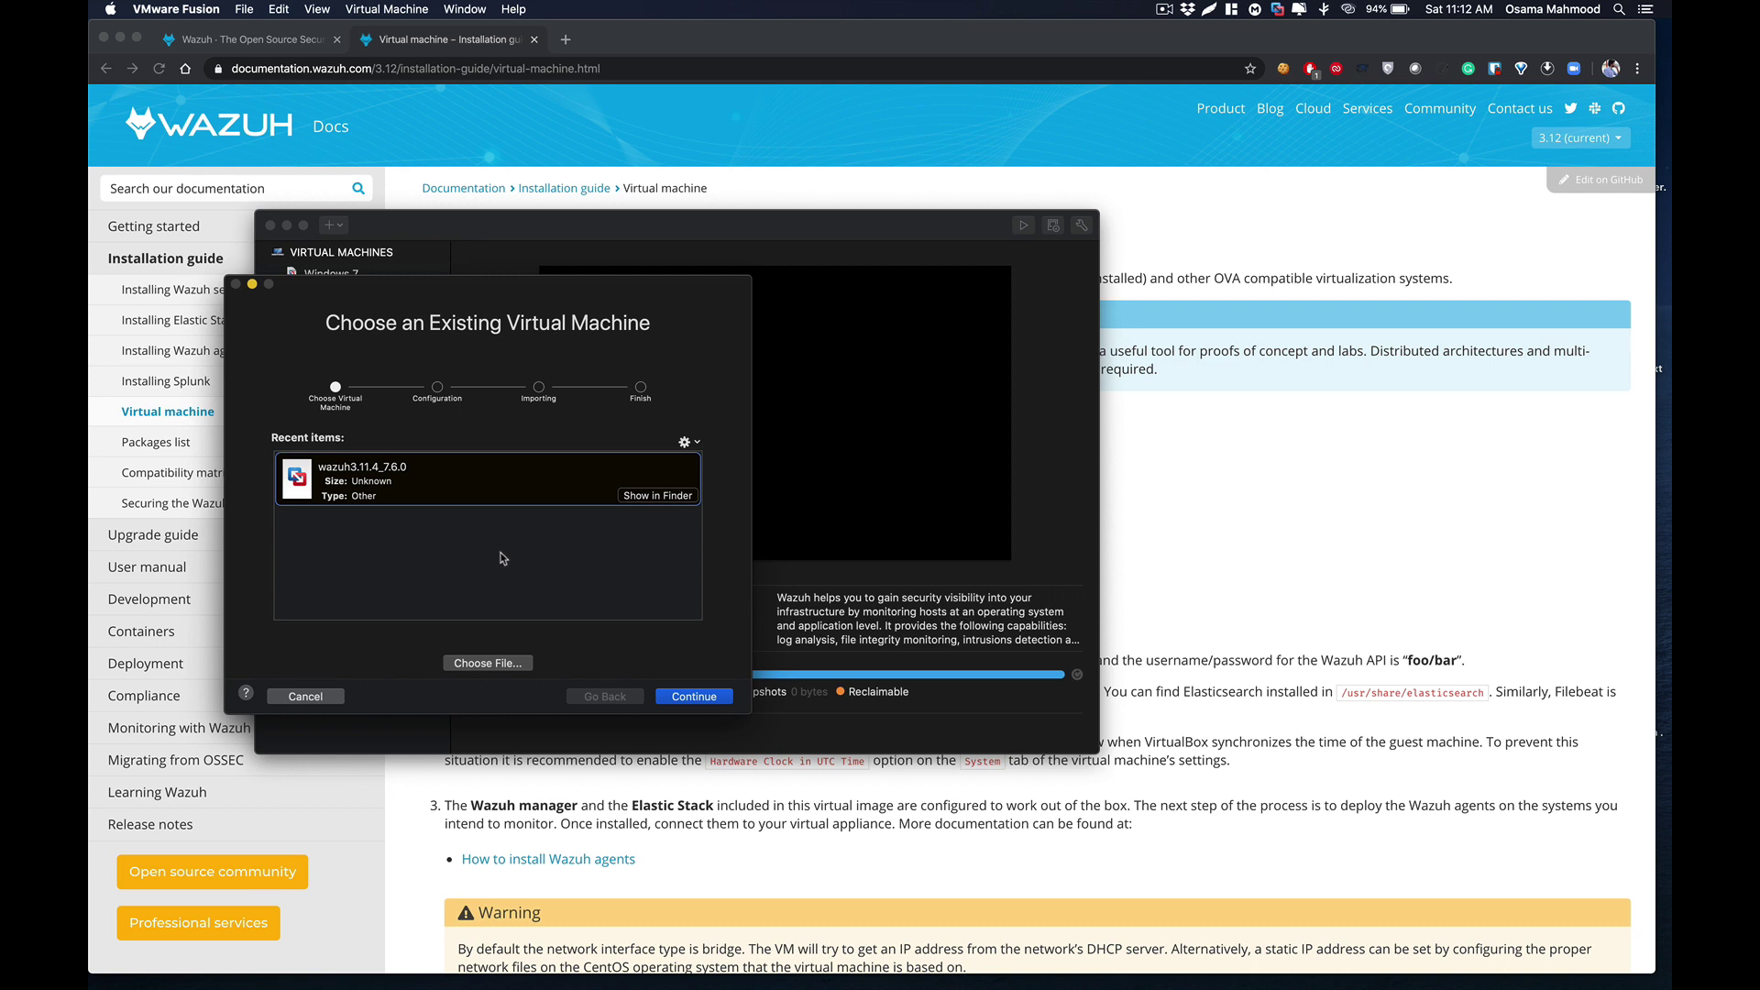
left_click(489, 672)
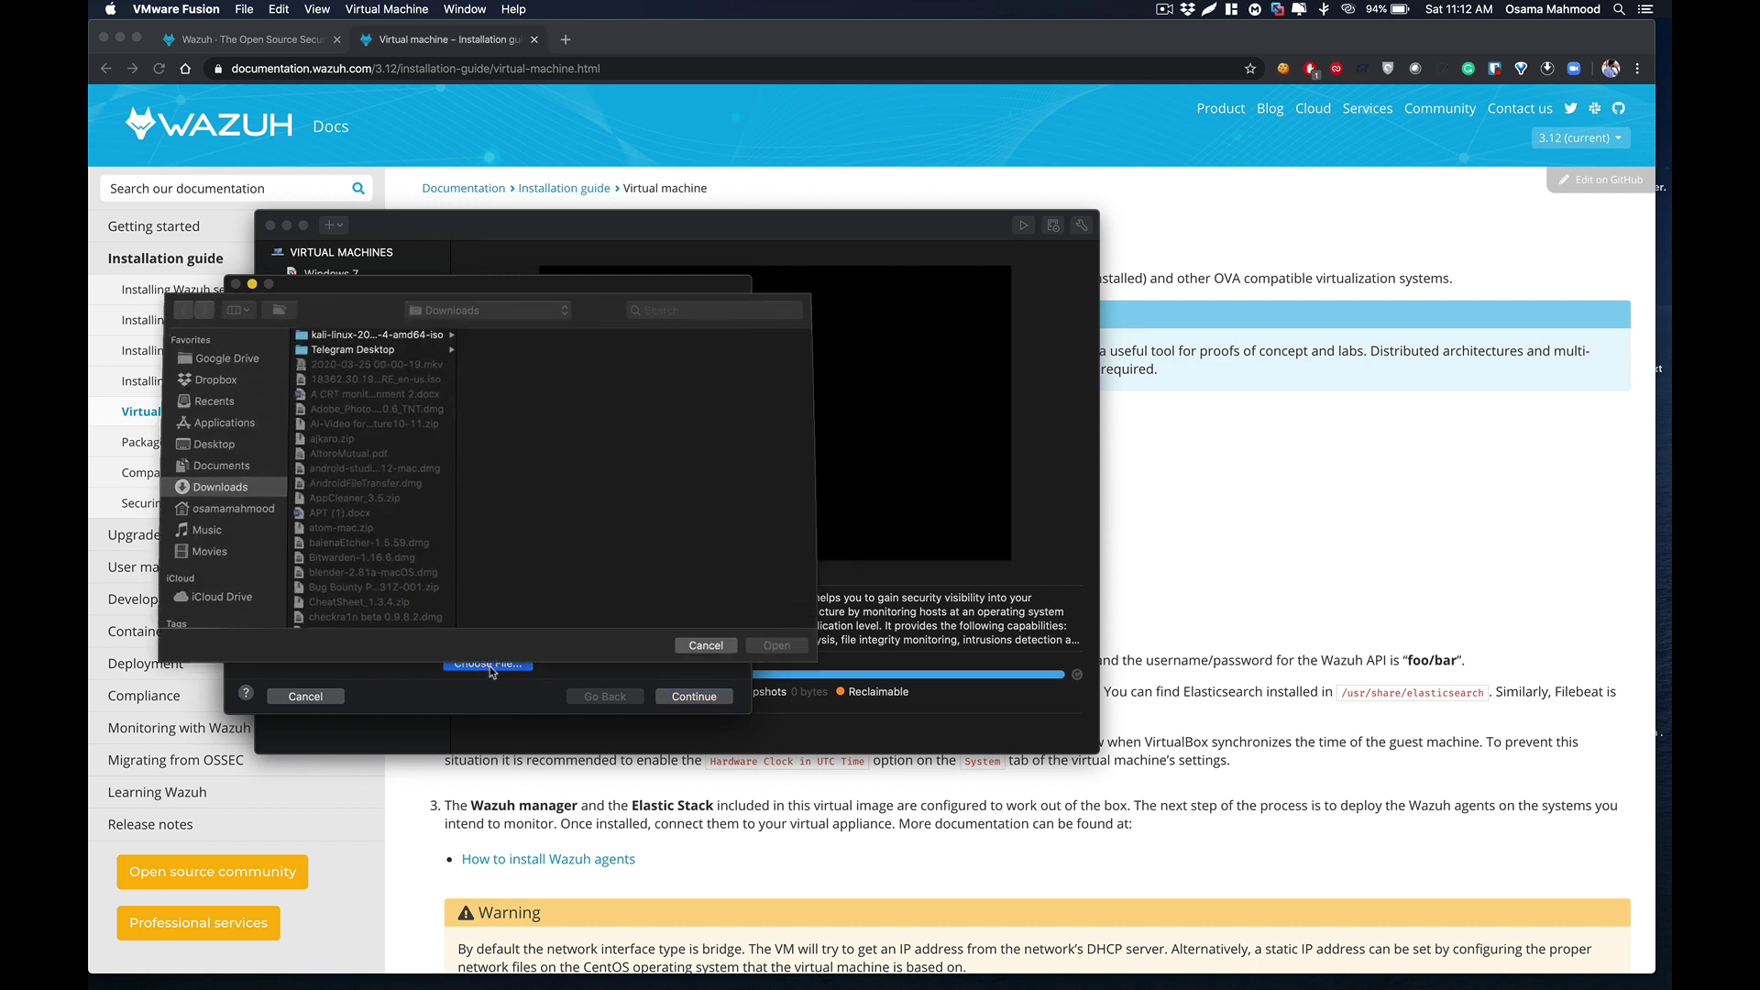
scroll(349, 544, "down", 15)
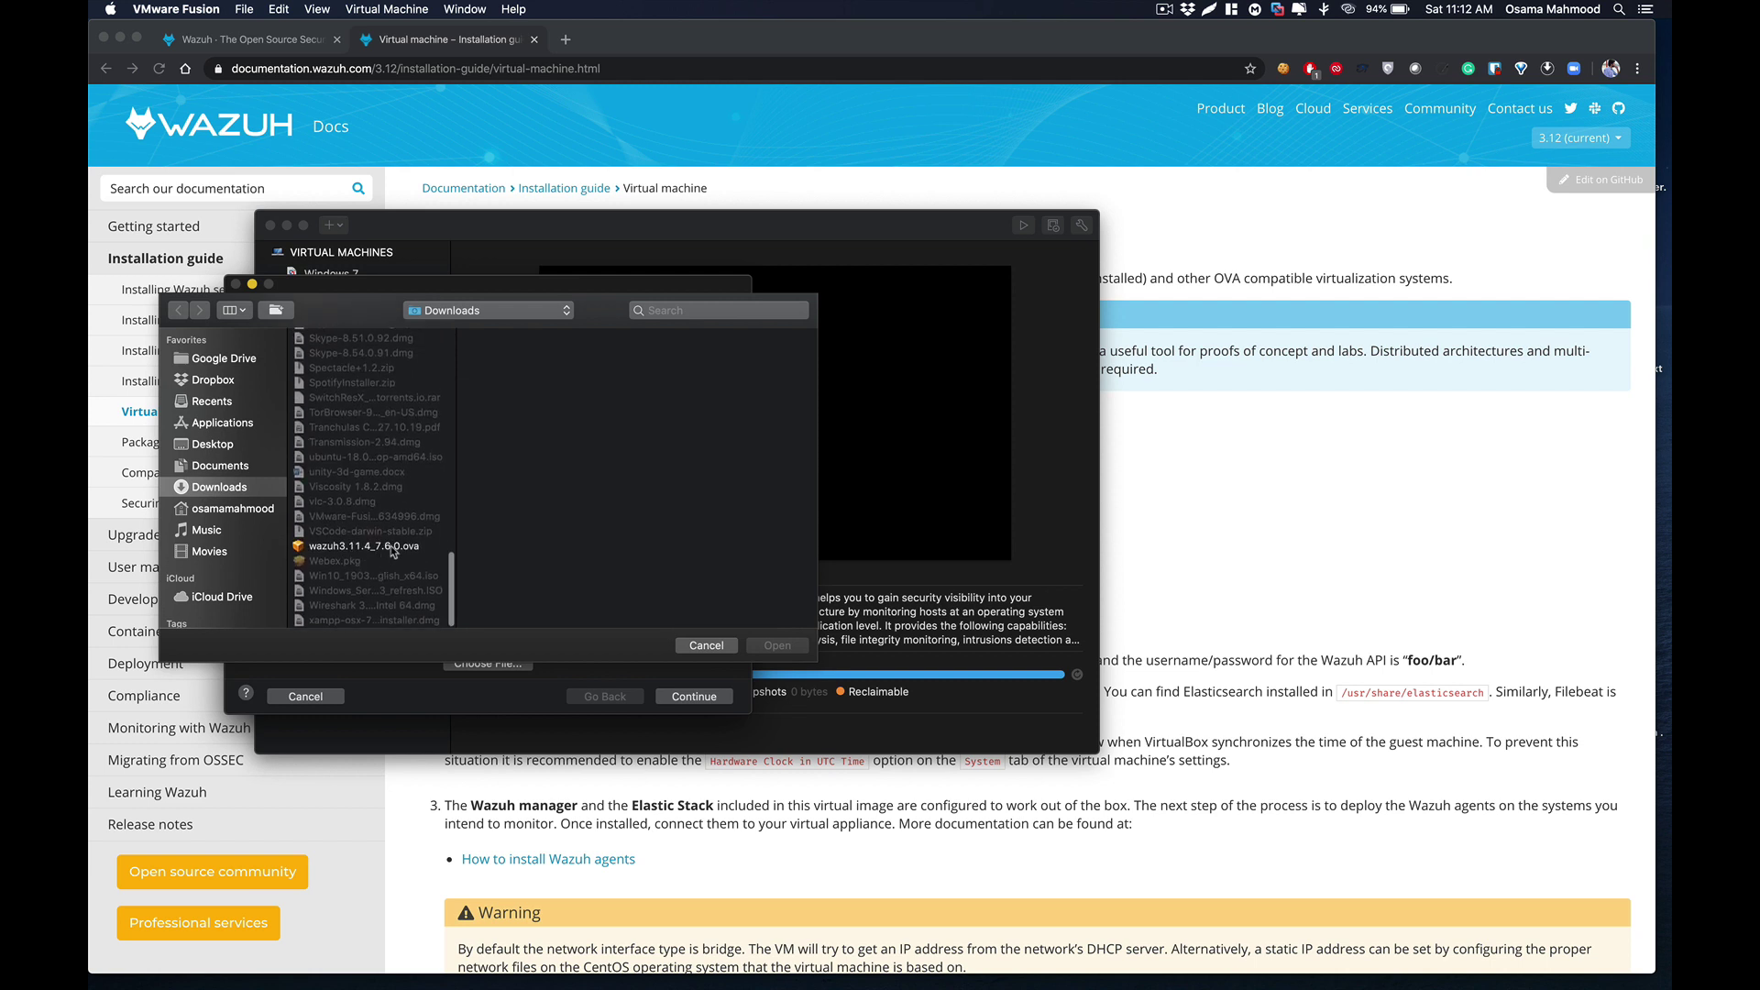
left_click(389, 548)
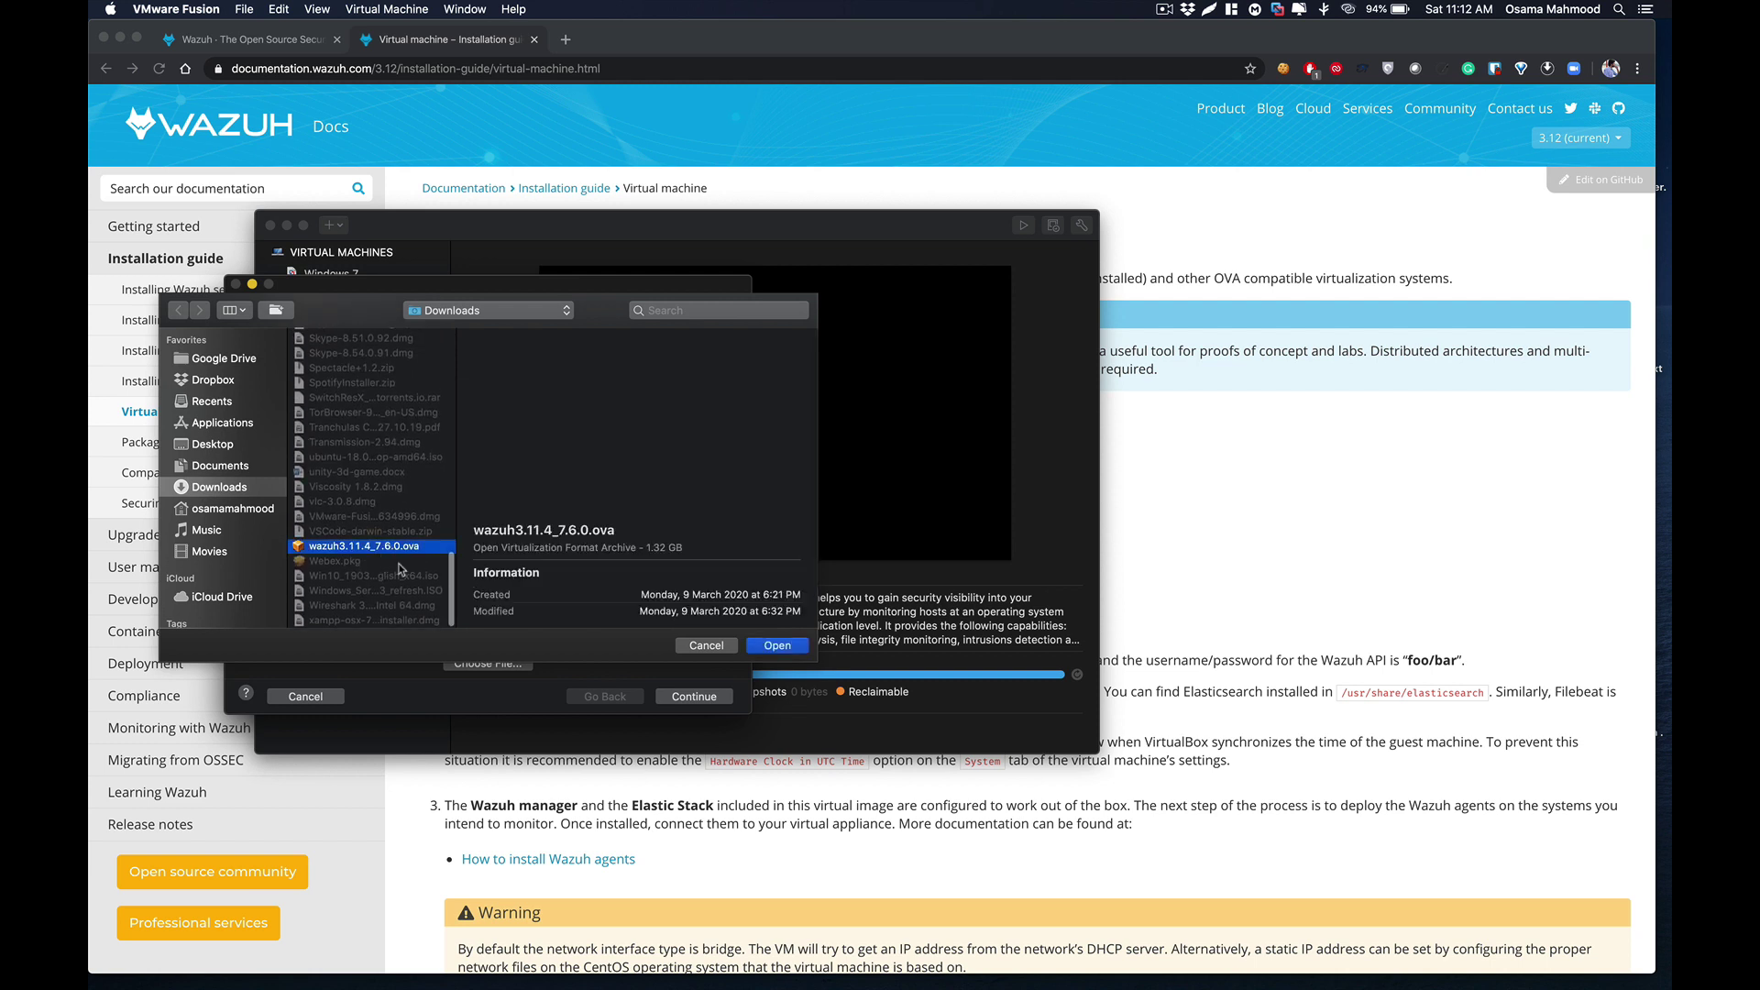
left_click(779, 646)
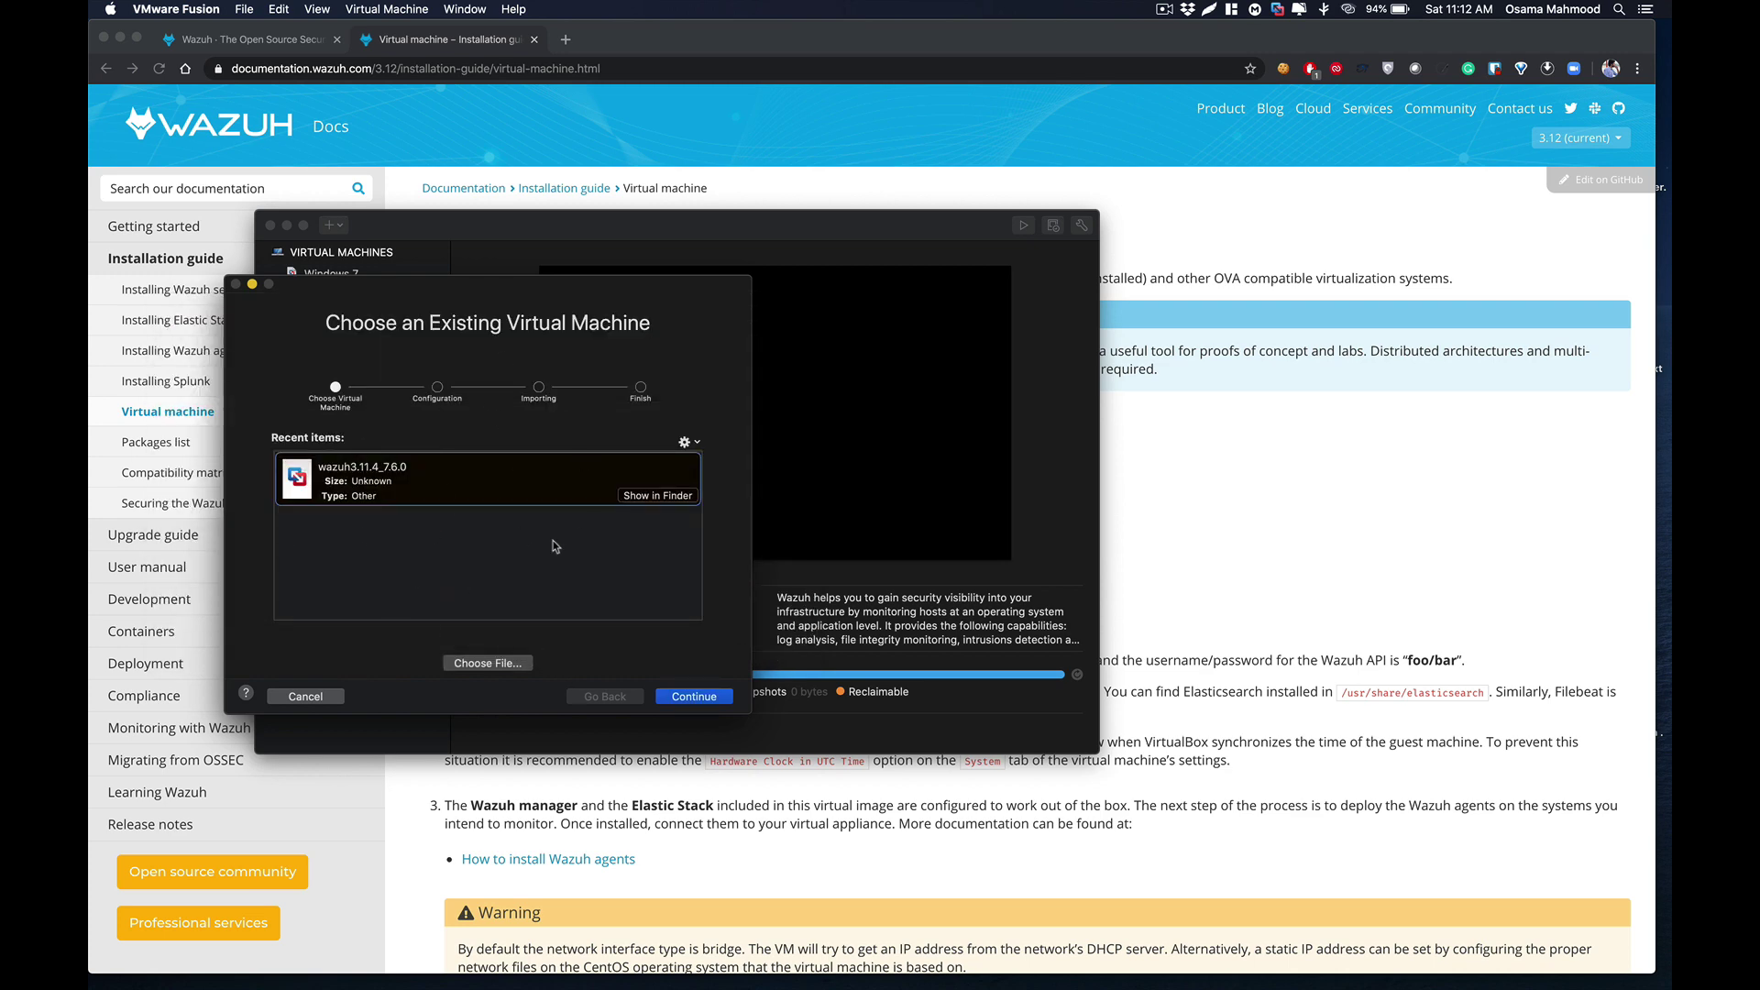
left_click(694, 697)
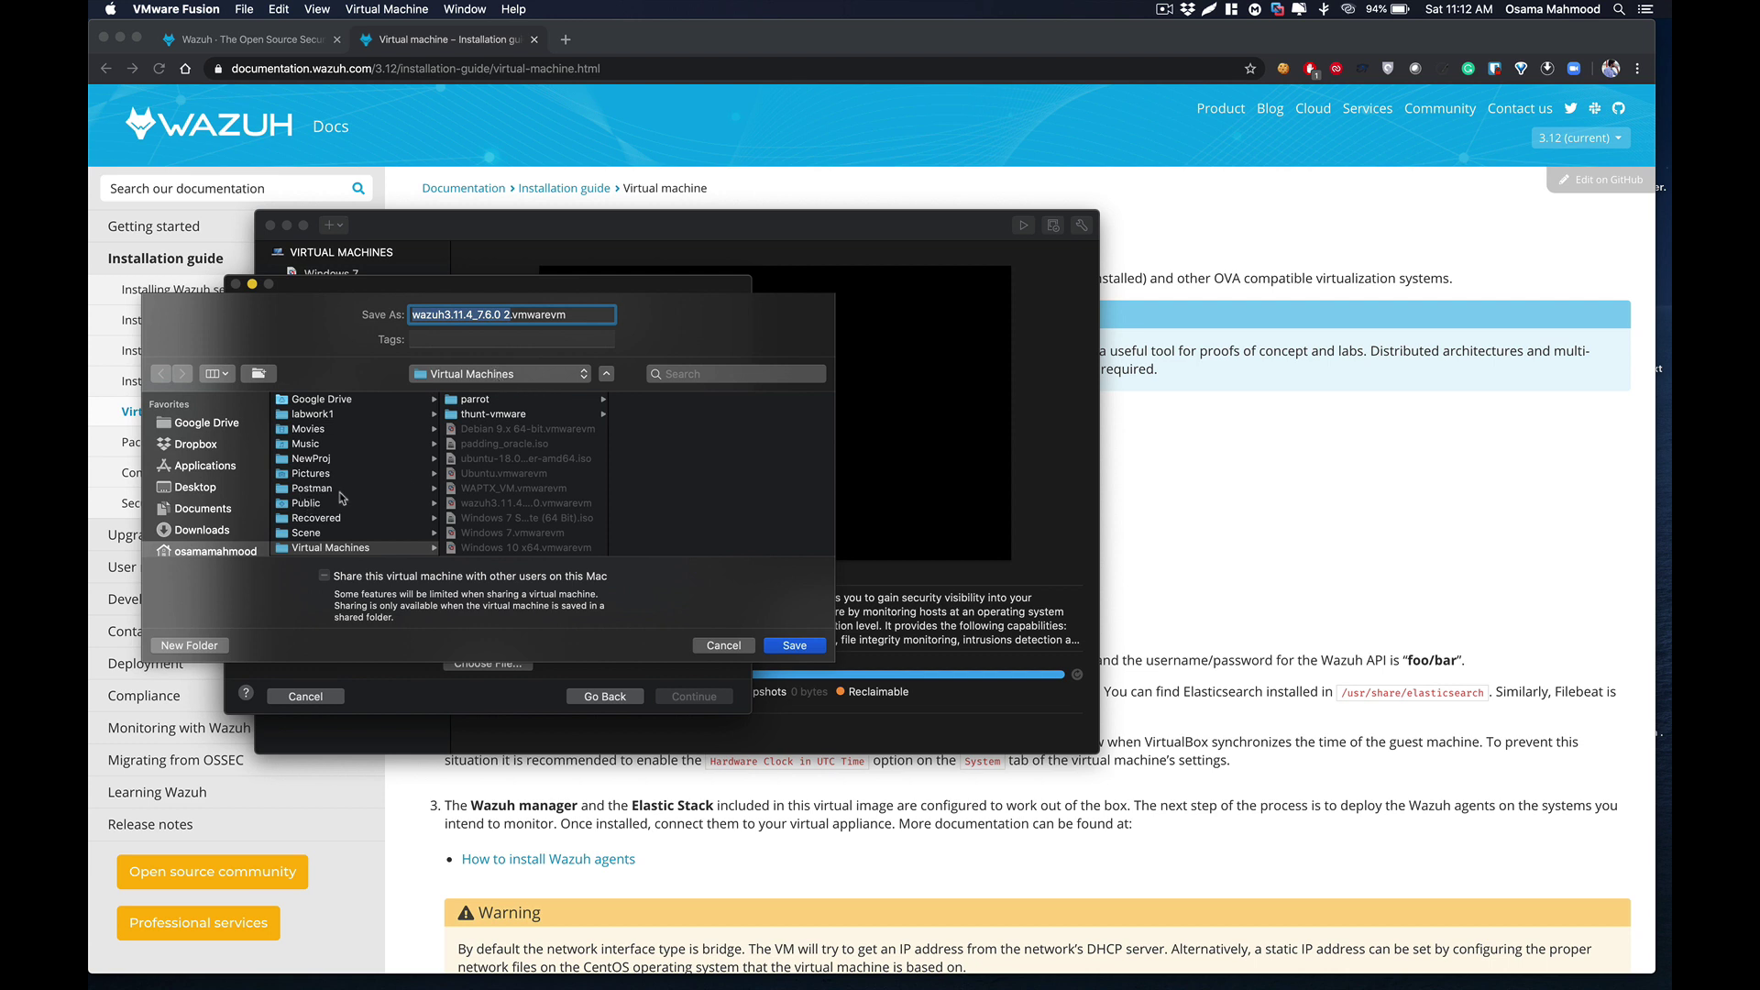
left_click(799, 648)
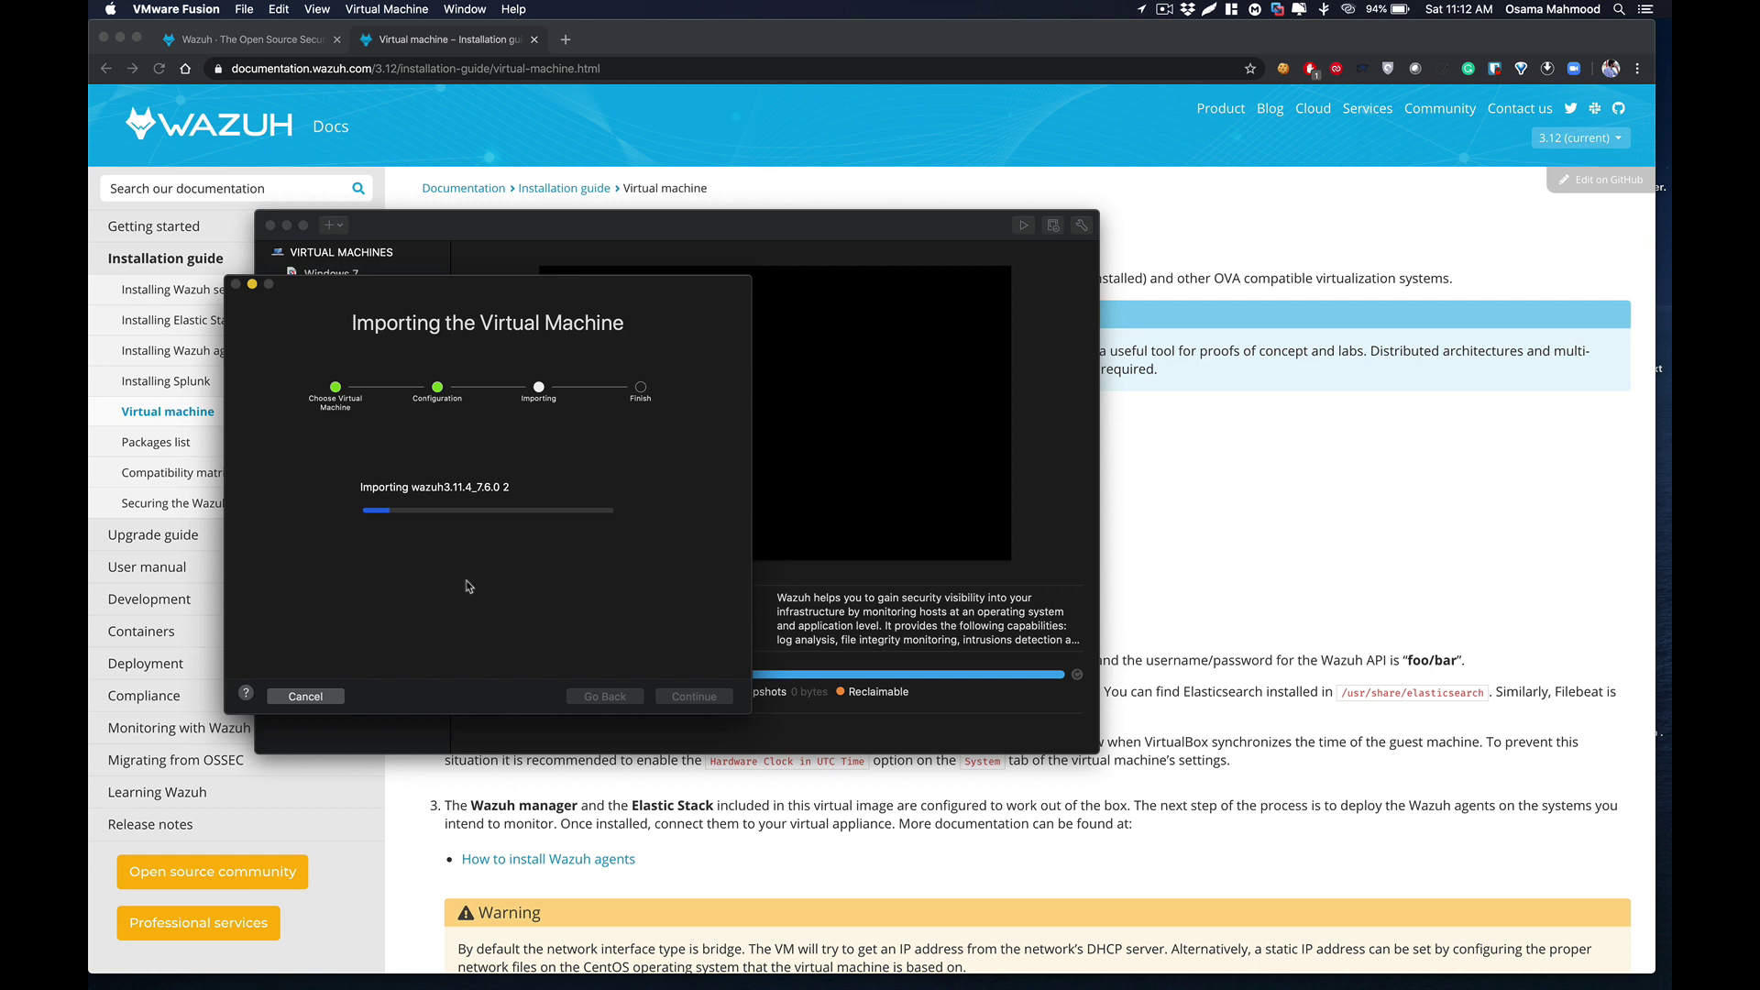
left_click(320, 696)
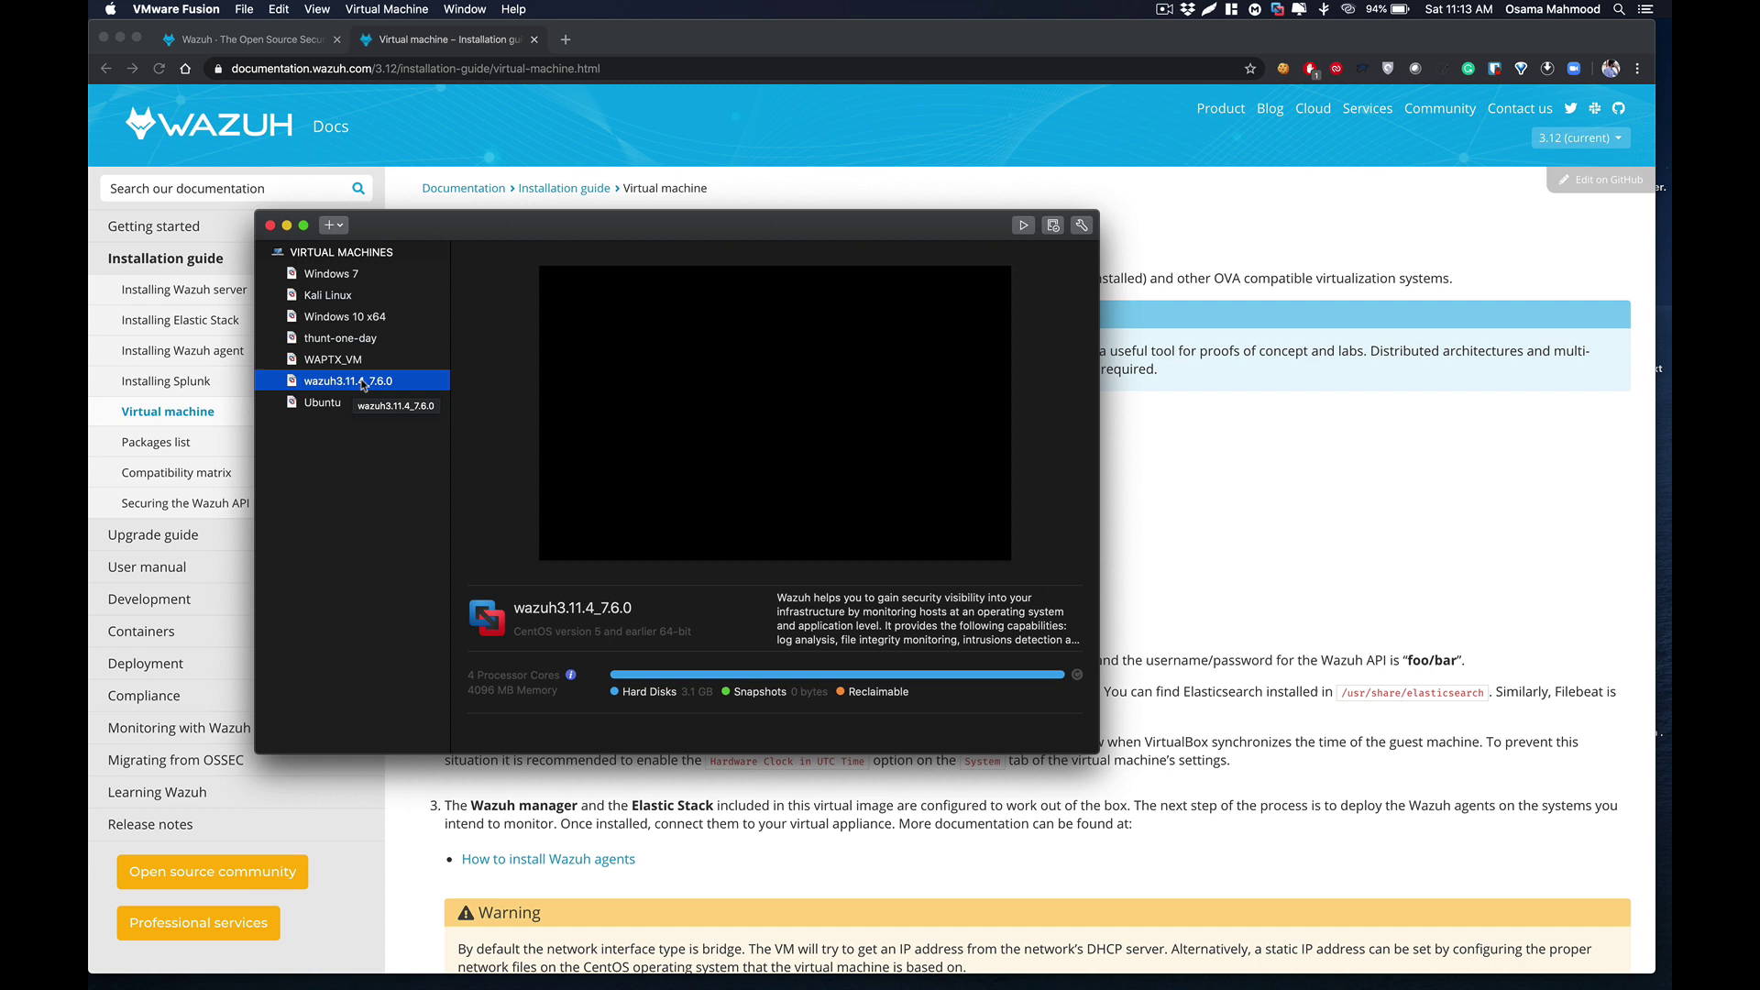
Open the wazuh3.11.4_7.6.0 console, power it on, and boot the default CentOS GRUB entry.
double_click(364, 386)
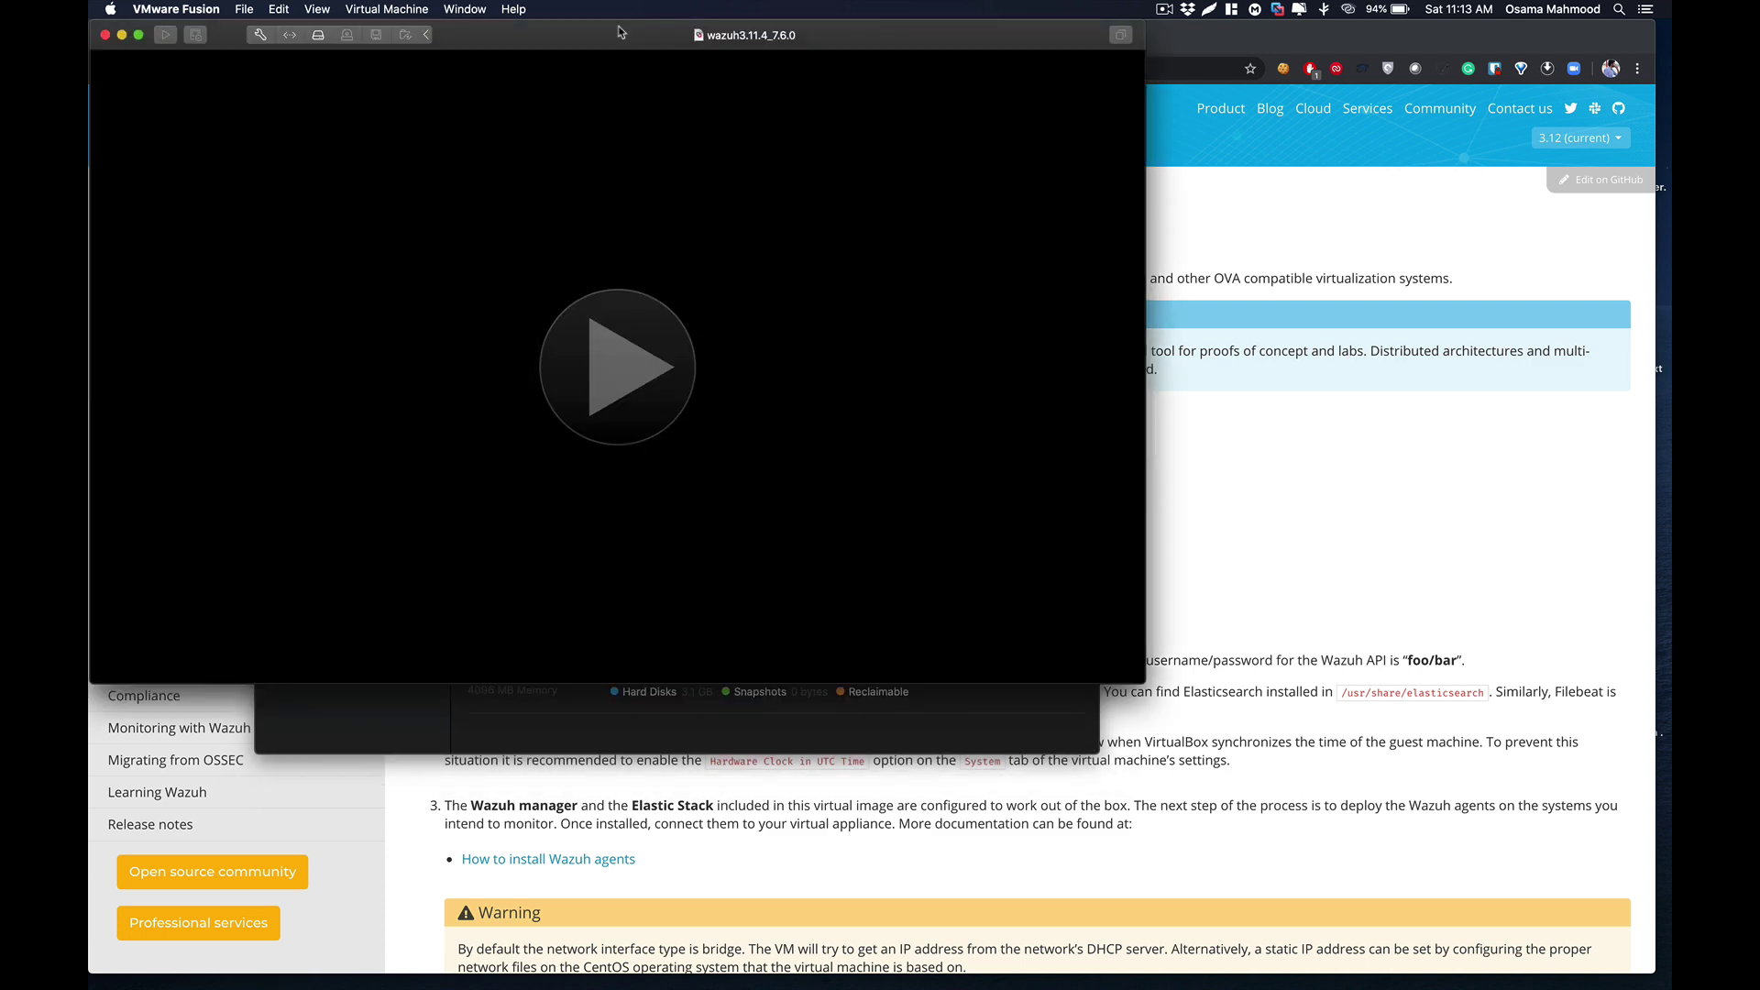
left_click_drag(620, 32, 841, 147)
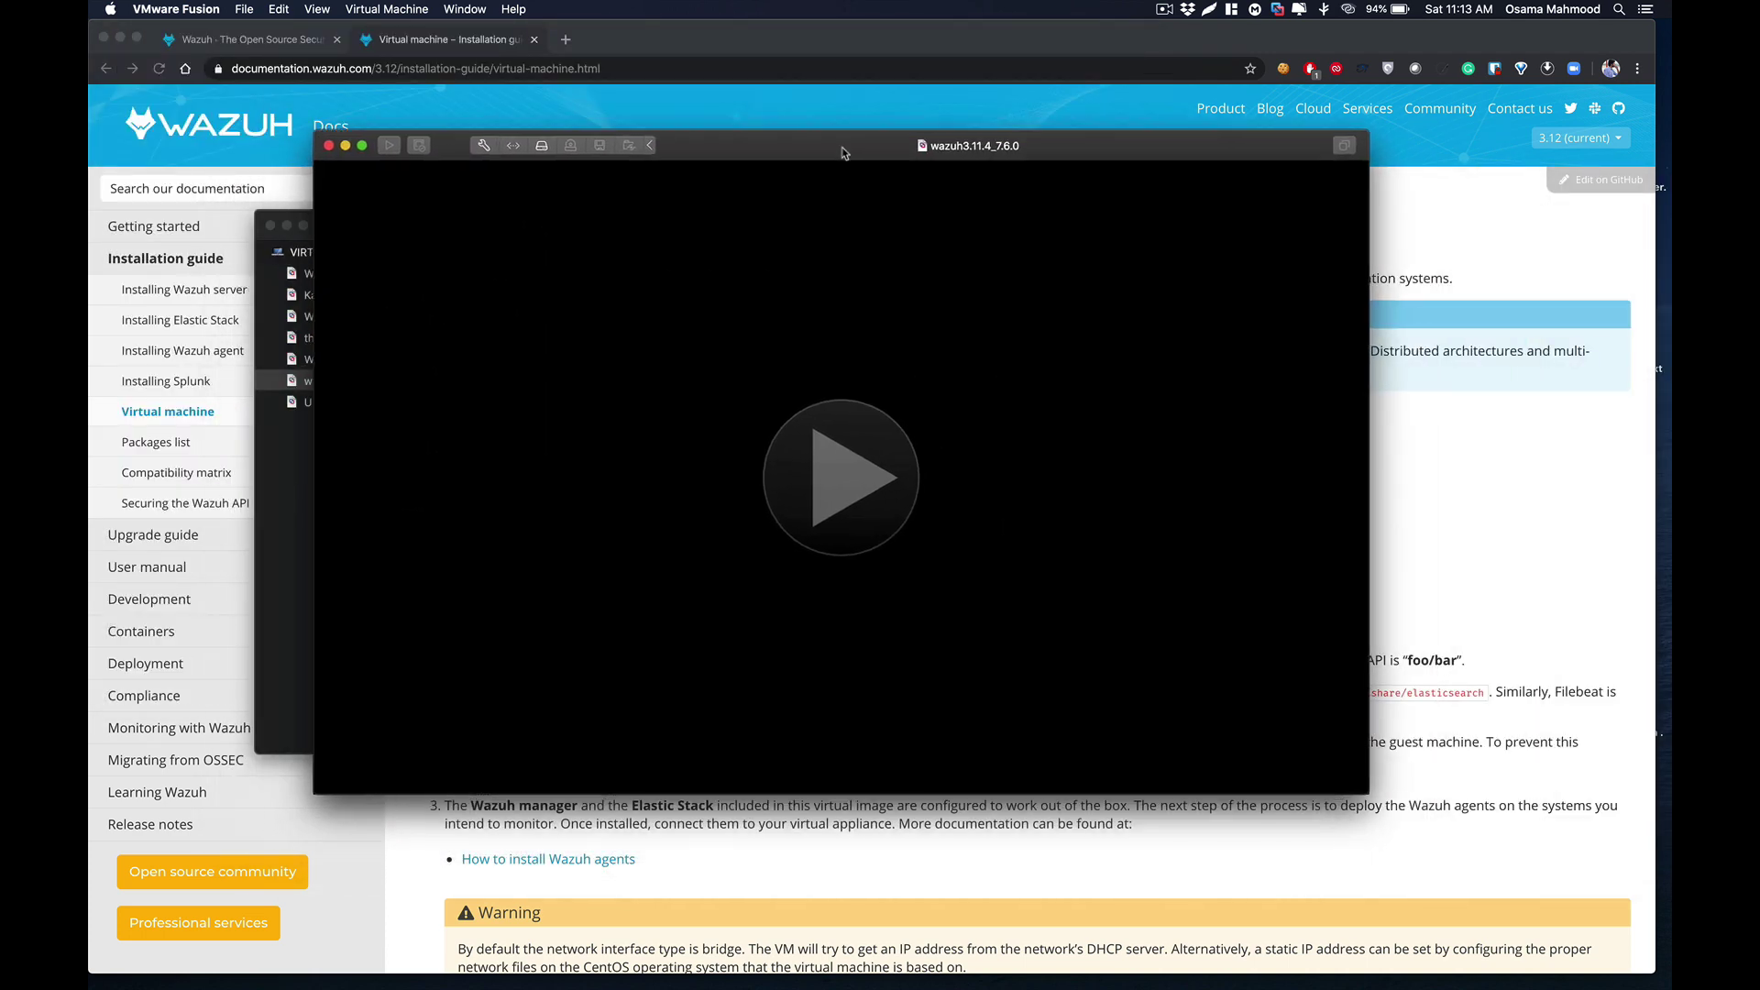
left_click(889, 413)
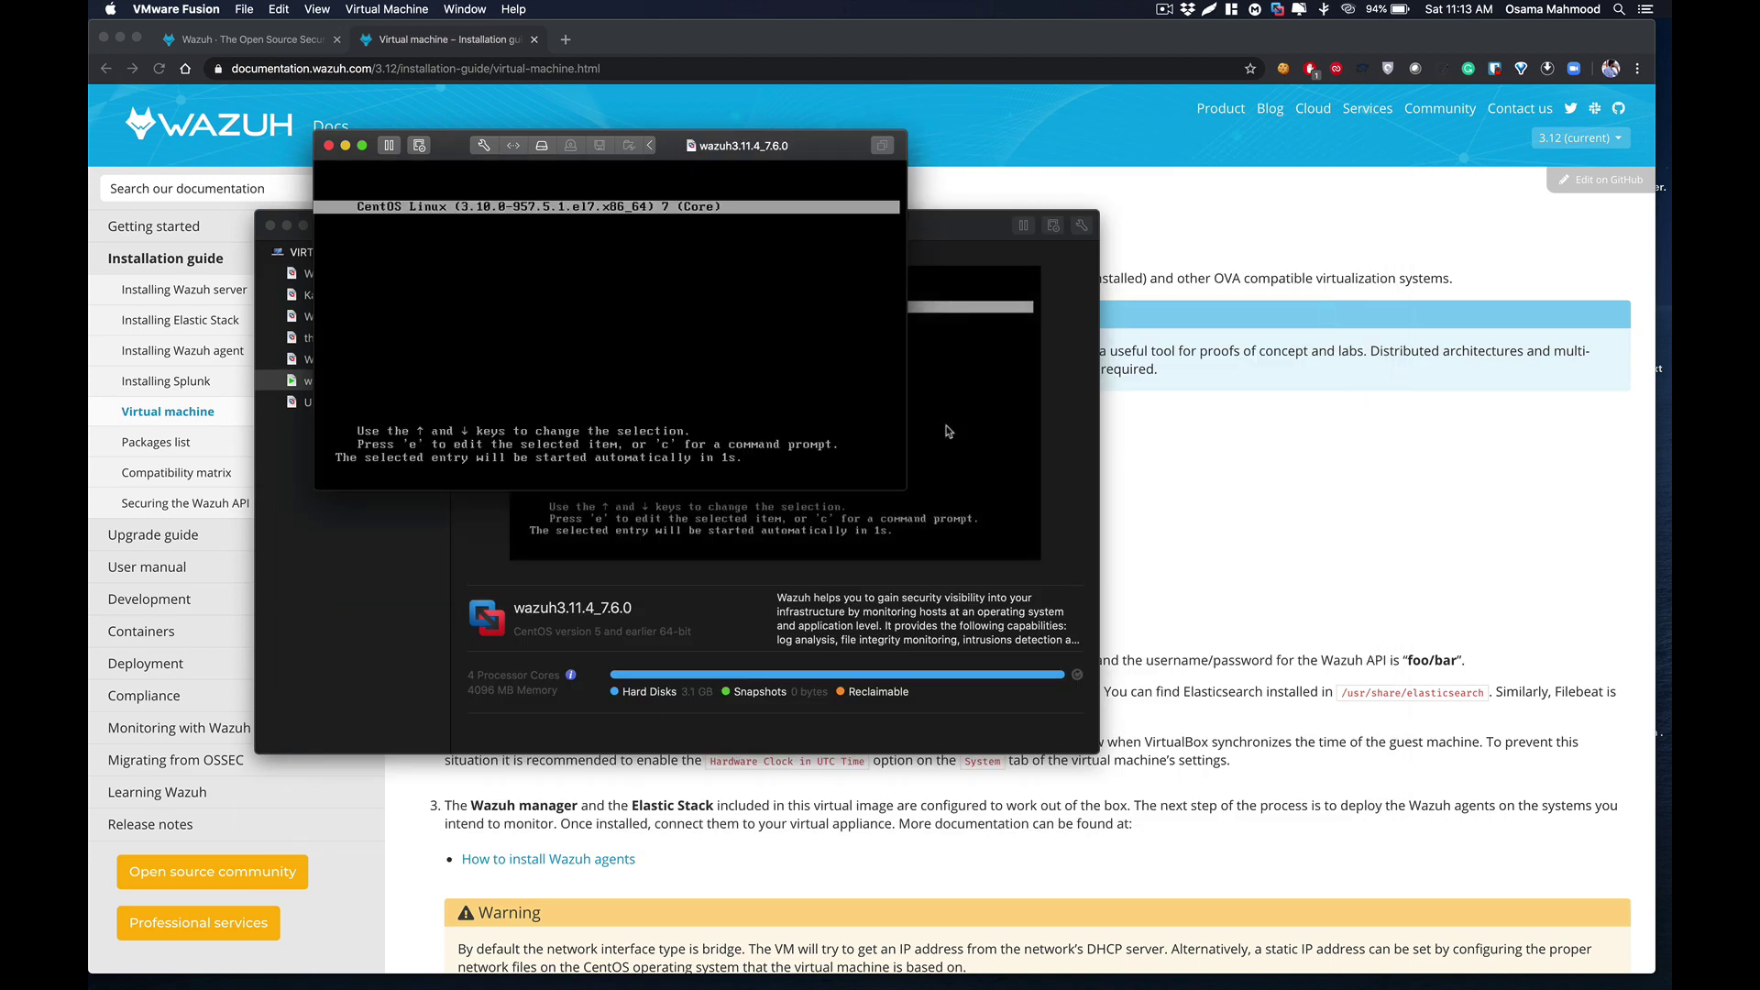
left_click(611, 312)
key("Return")
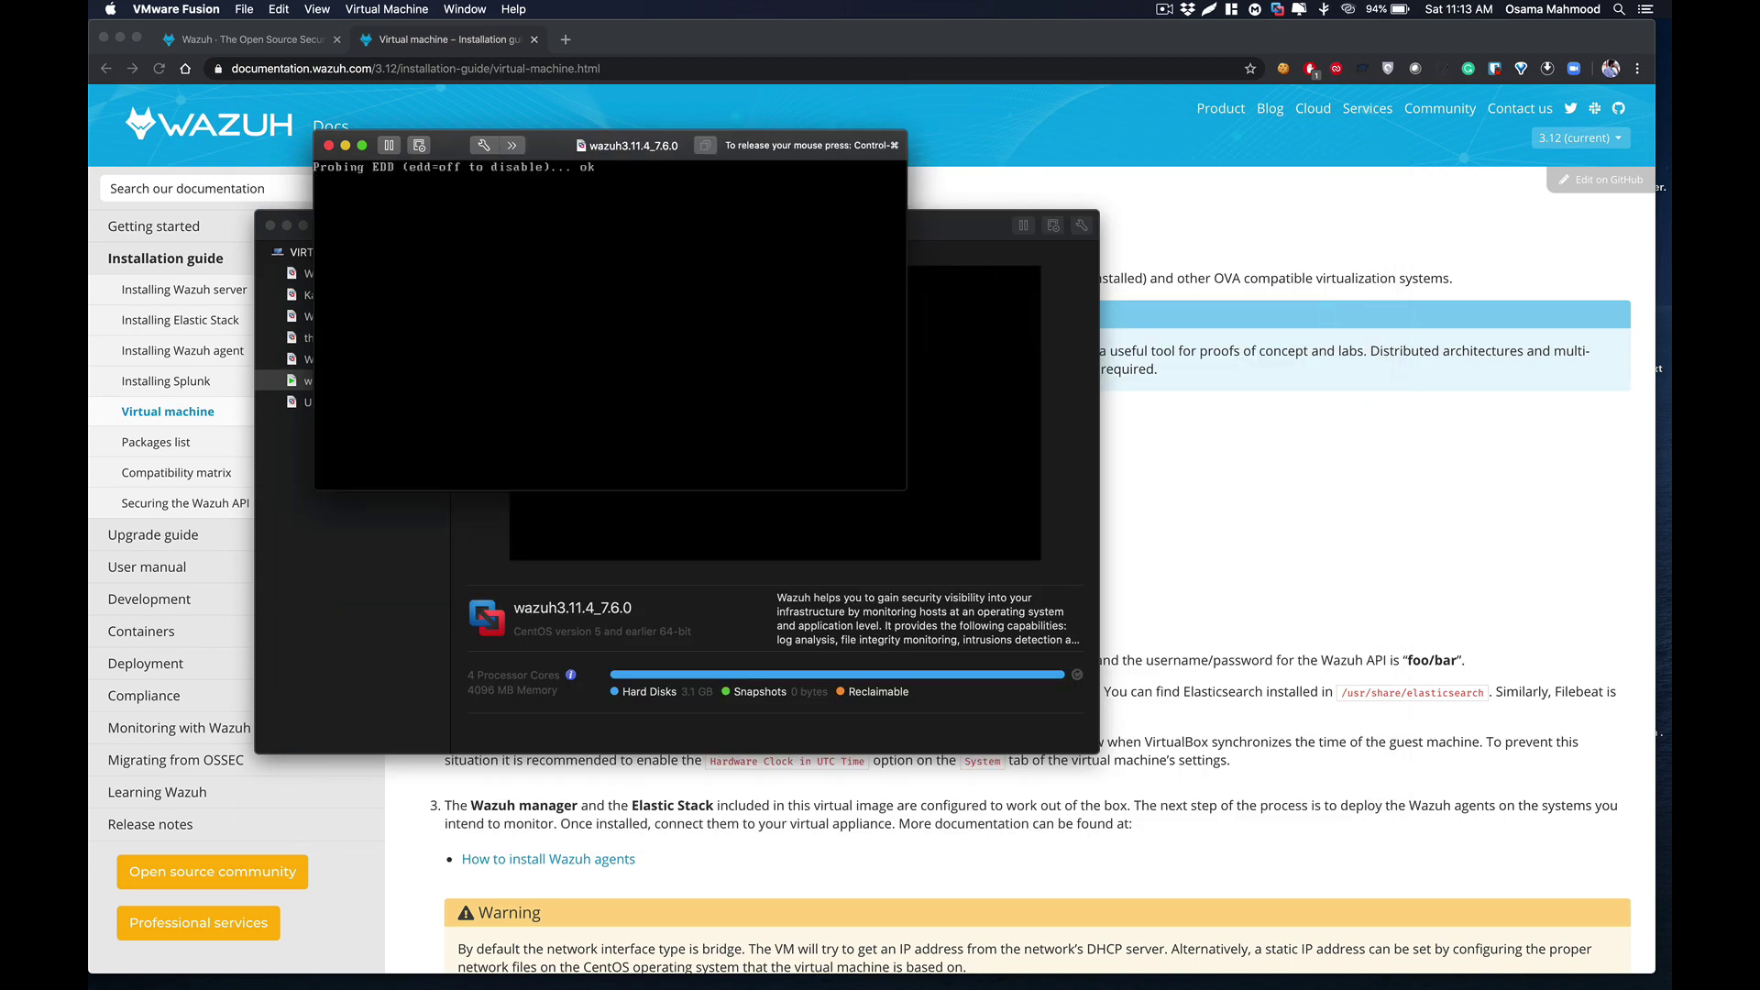
Release input from the VM and switch its console to full screen.
key("ctrl+super")
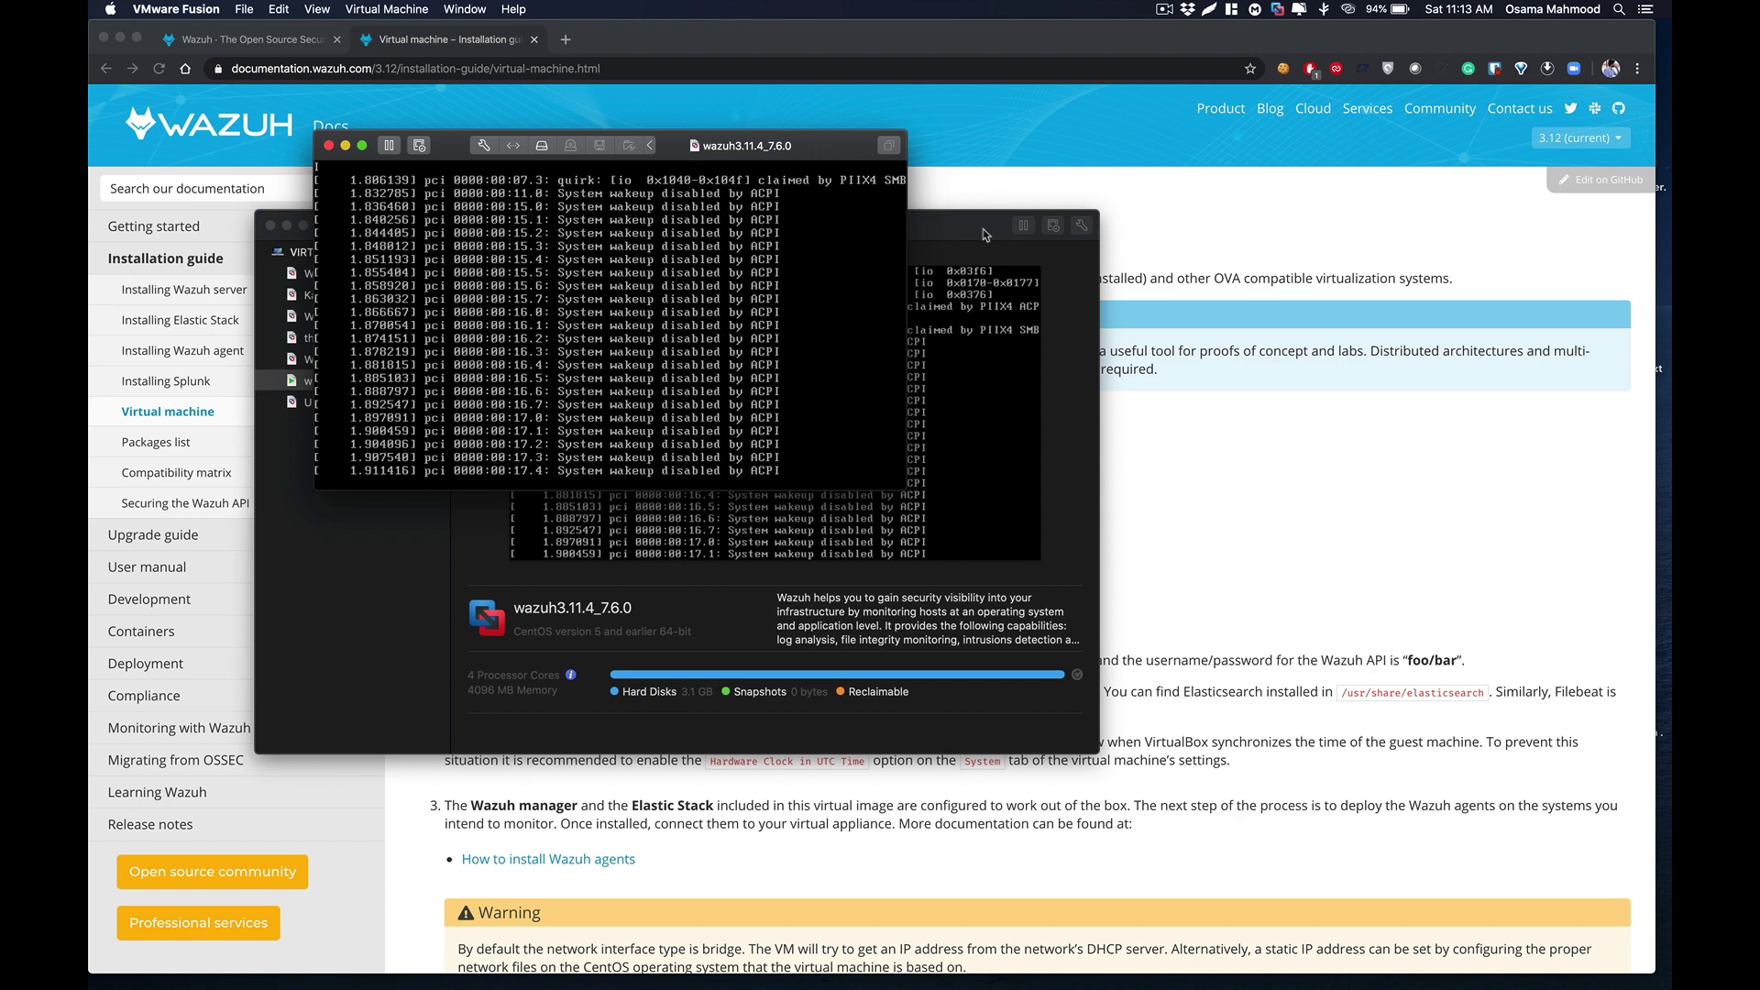
left_click(968, 229)
left_click(367, 145)
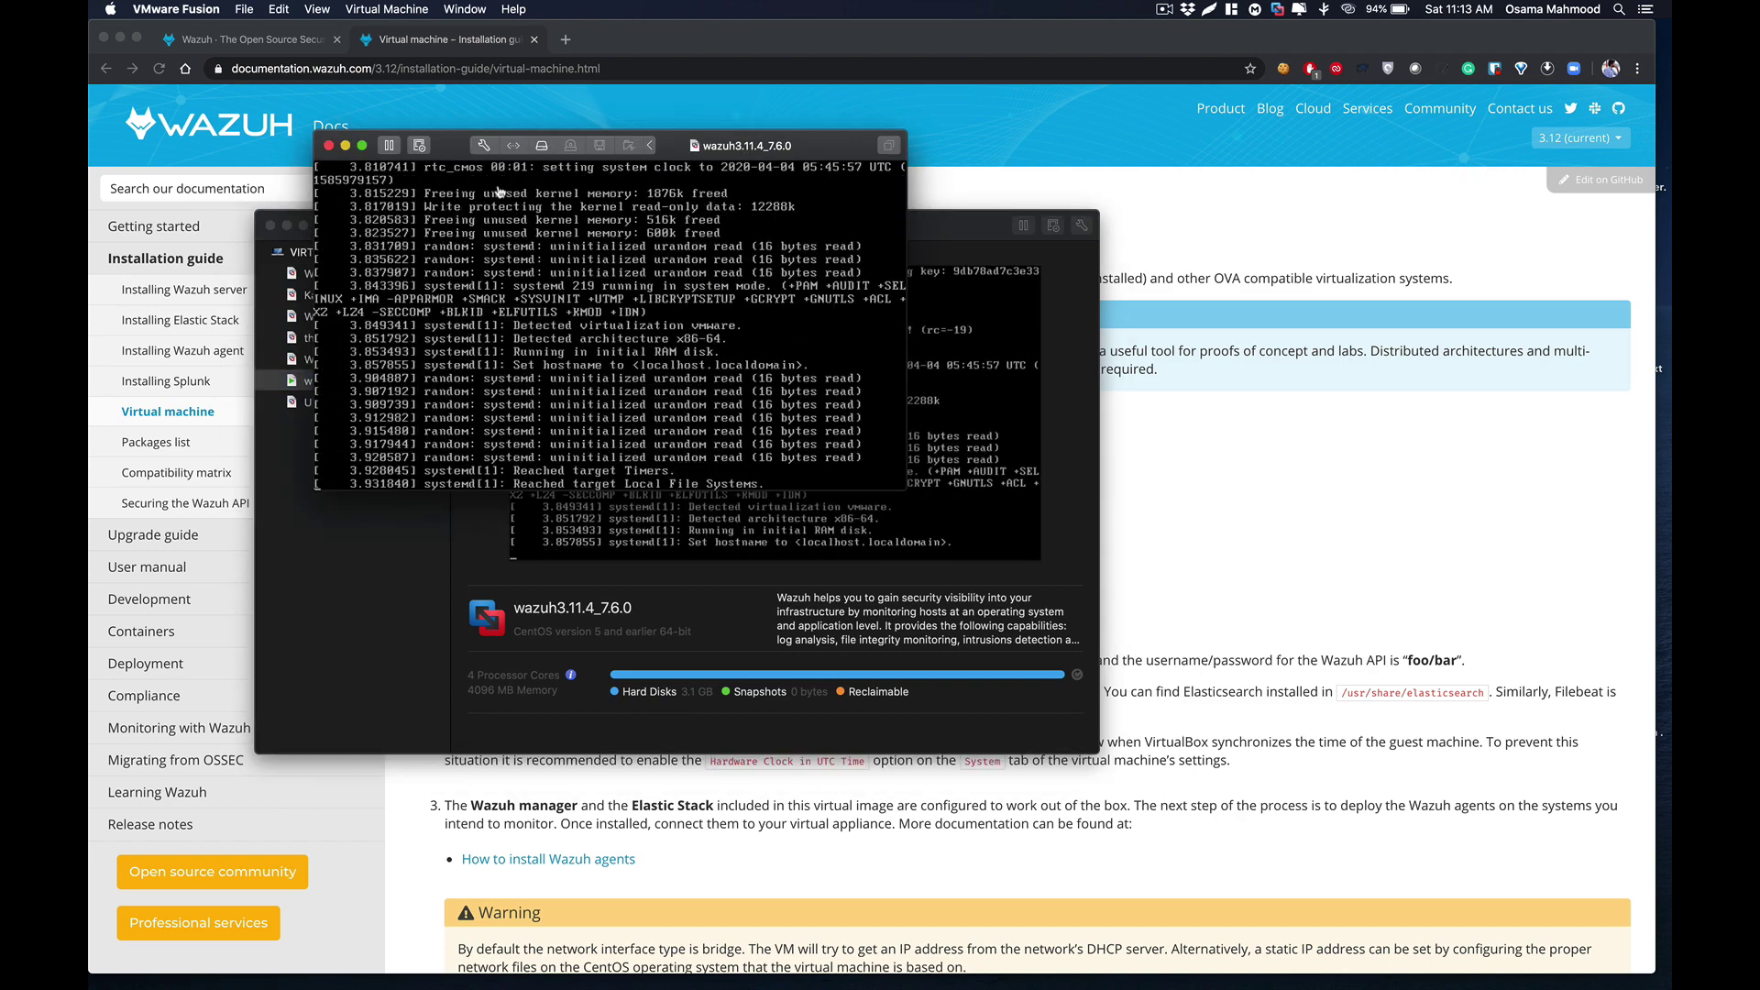
left_click(362, 144)
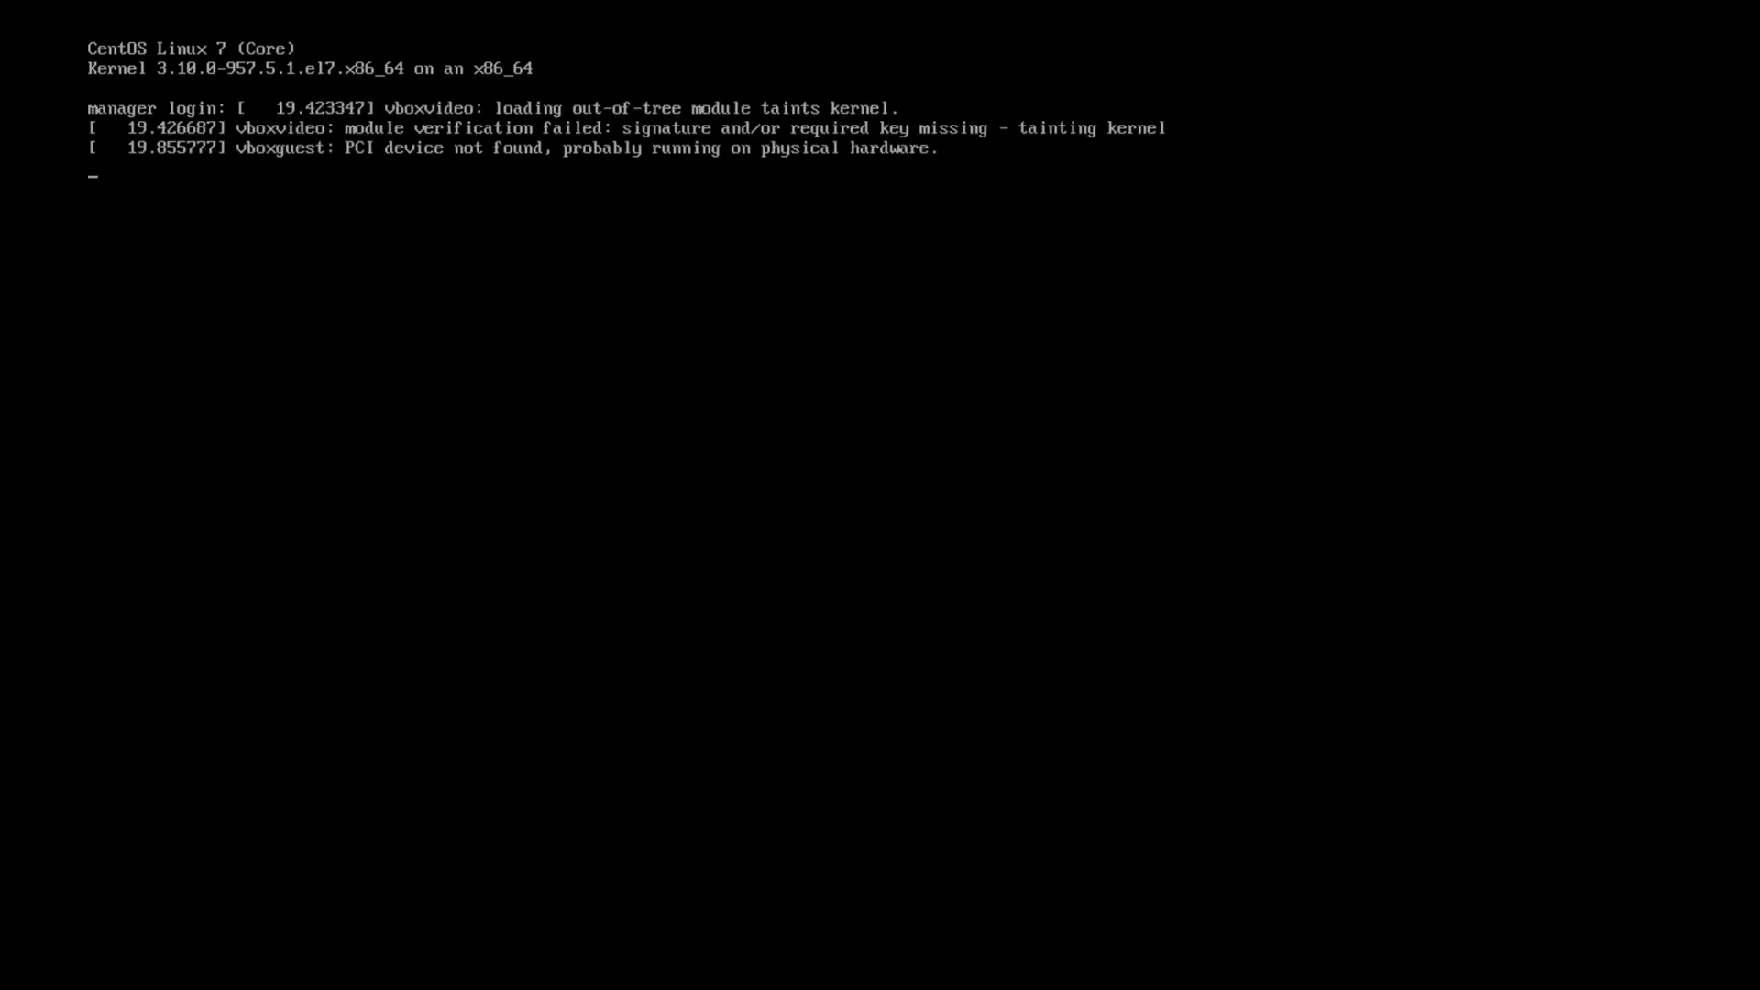
Log in to the Wazuh VM with the username root.
key("Return")
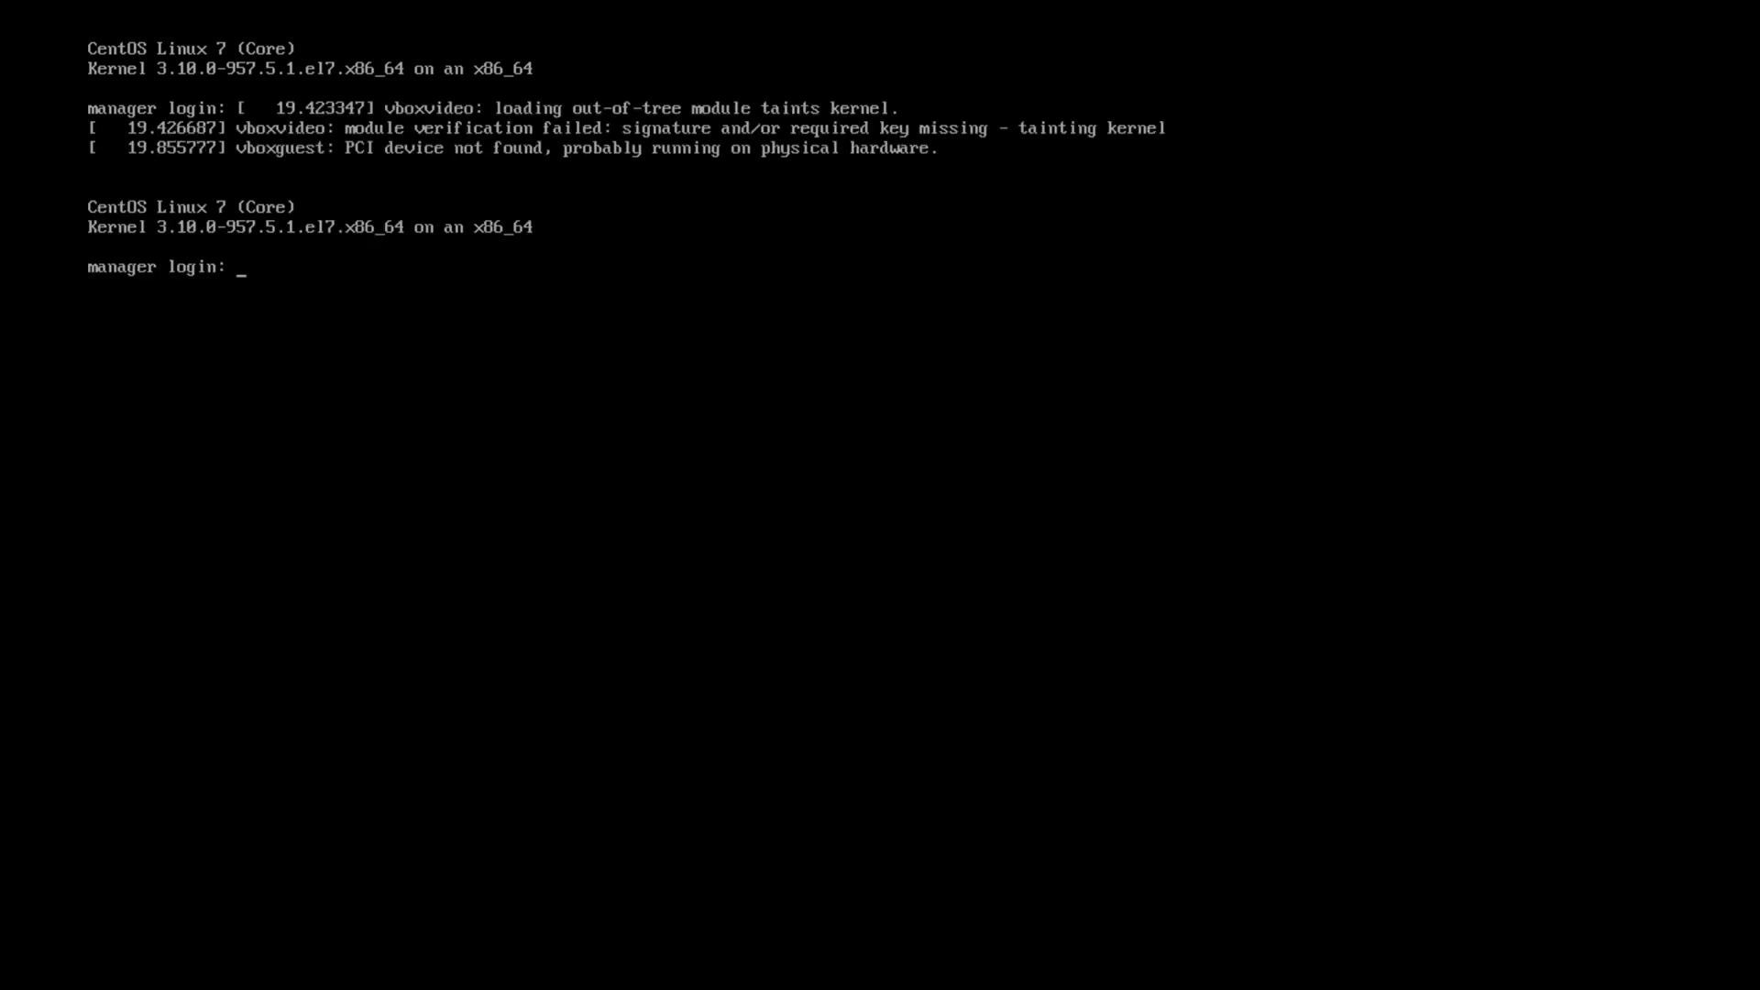
type("root")
key("Return")
key("Return")
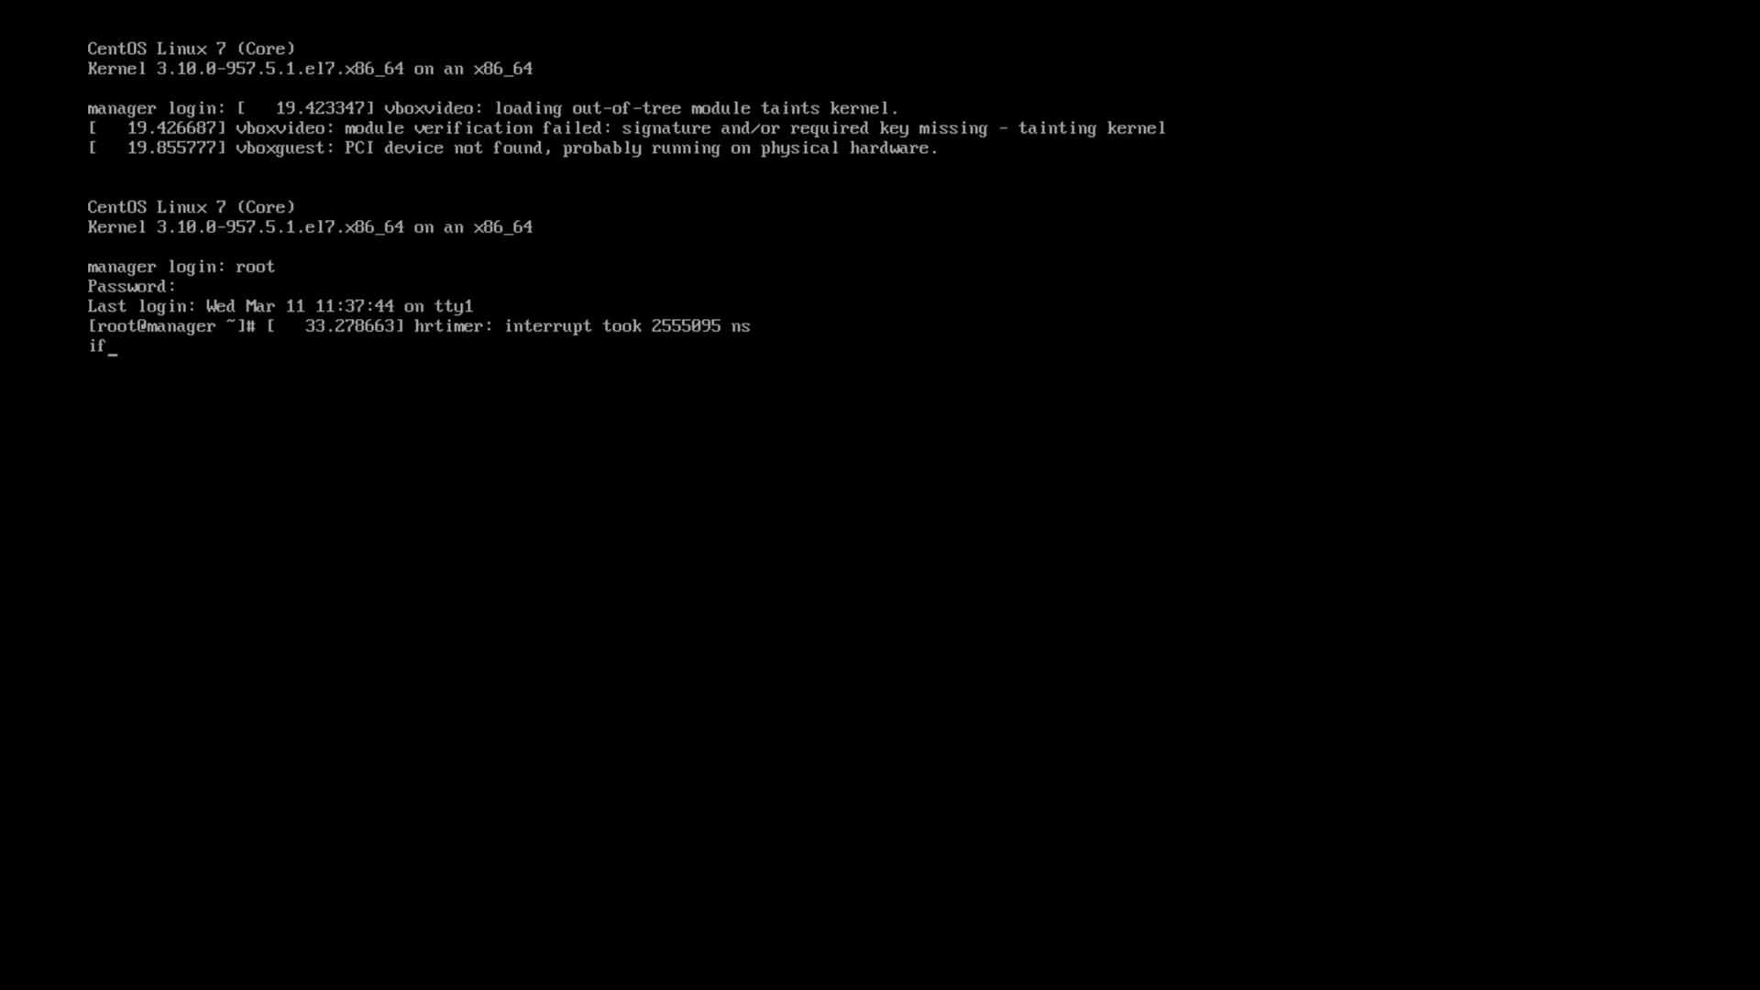
Run 'ip address' to show eth0 at 172.20.10.3, then leave full screen.
key("Return")
type("ifcfg")
type("ip address")
key("Return")
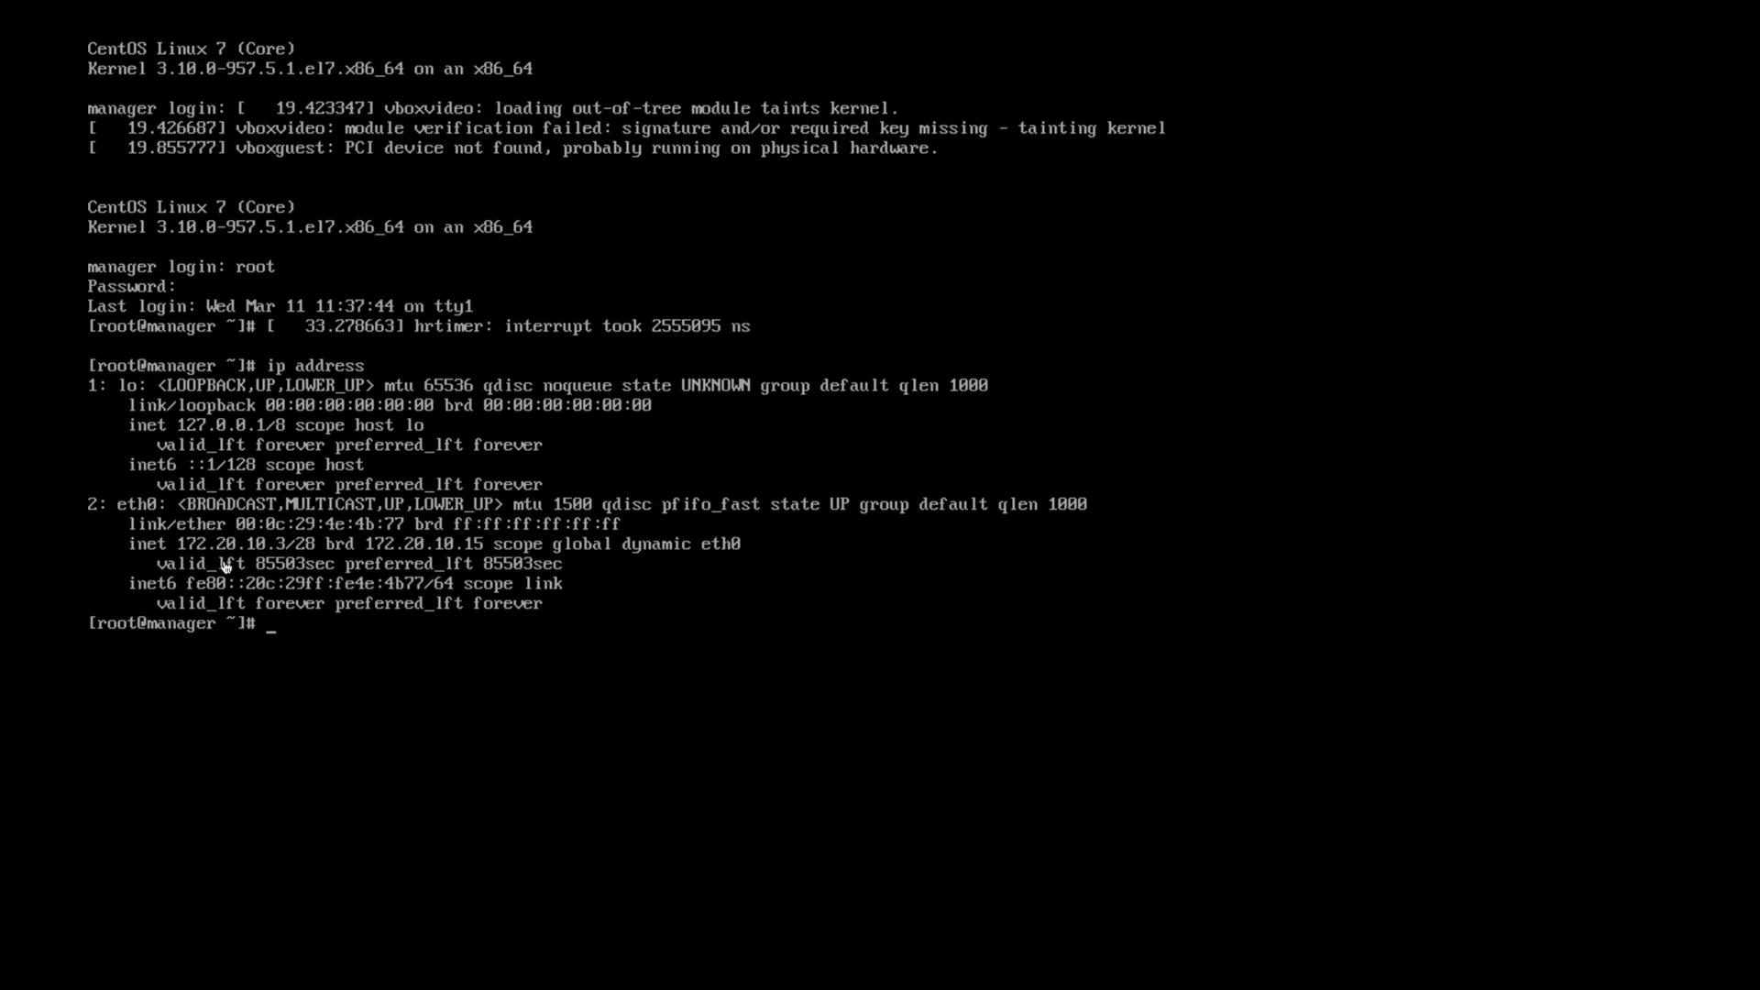
key("super+f")
Open a new Chrome tab and go to 172.20.10.3.
left_click(646, 136)
key("super+t")
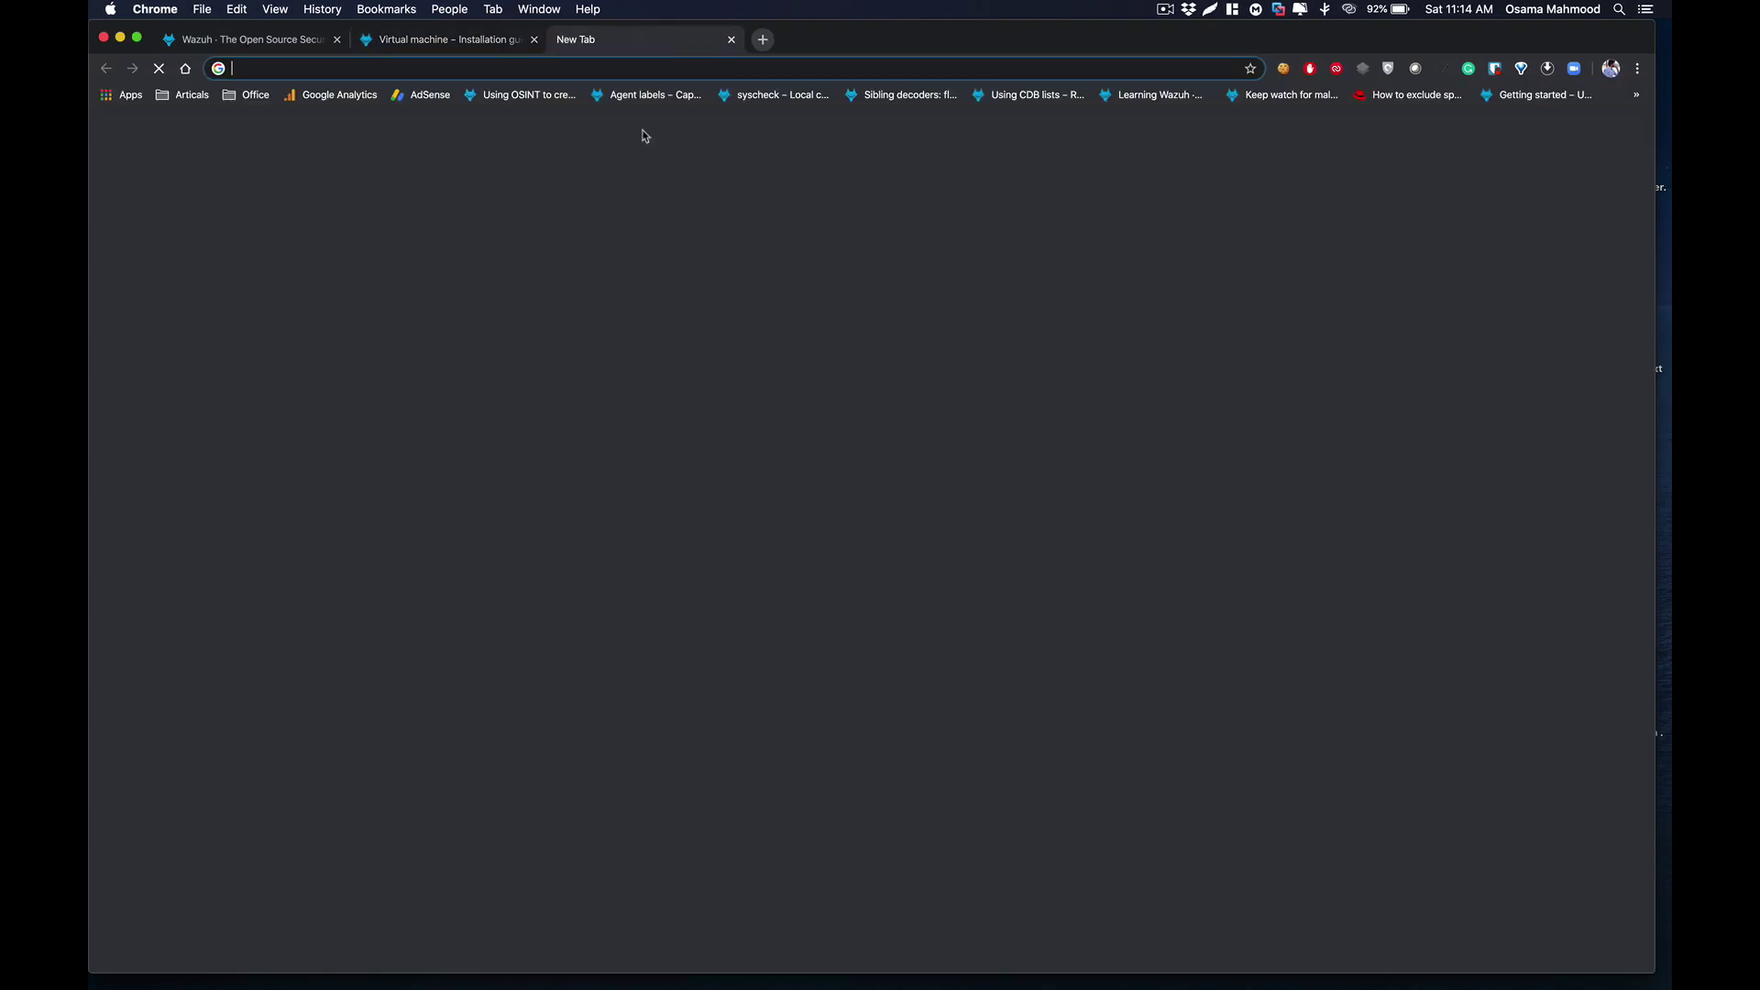
type("172.")
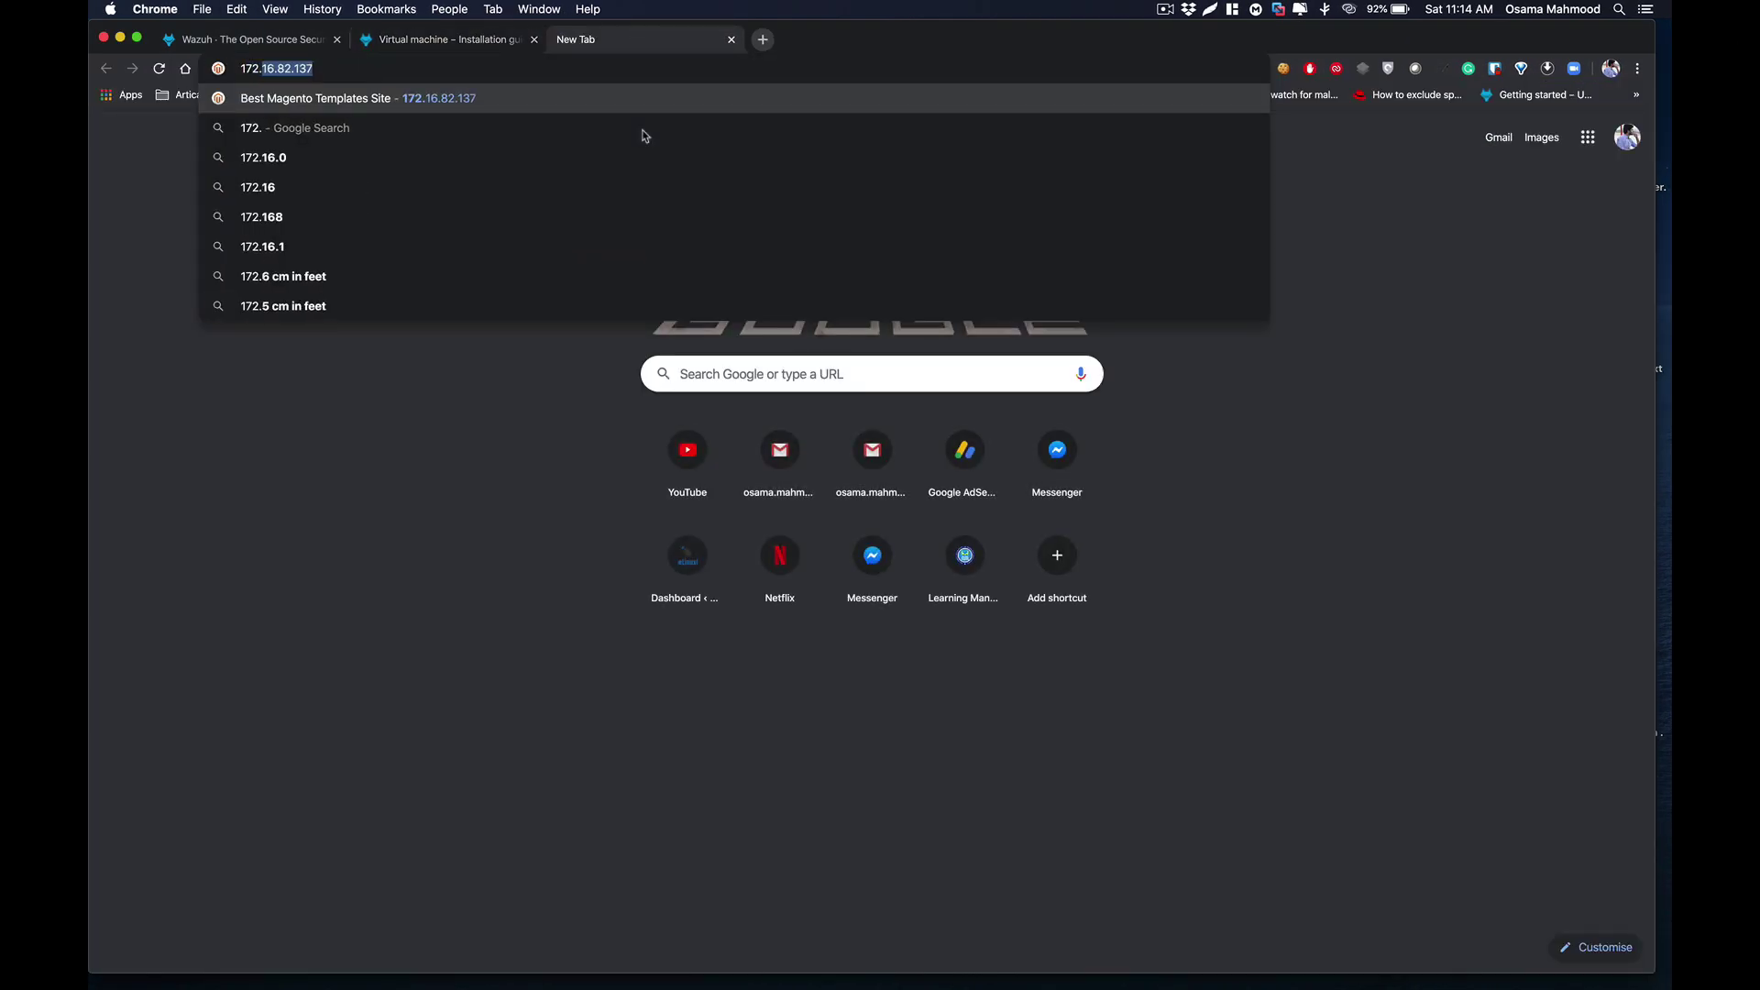
type("20.10.3")
key("Return")
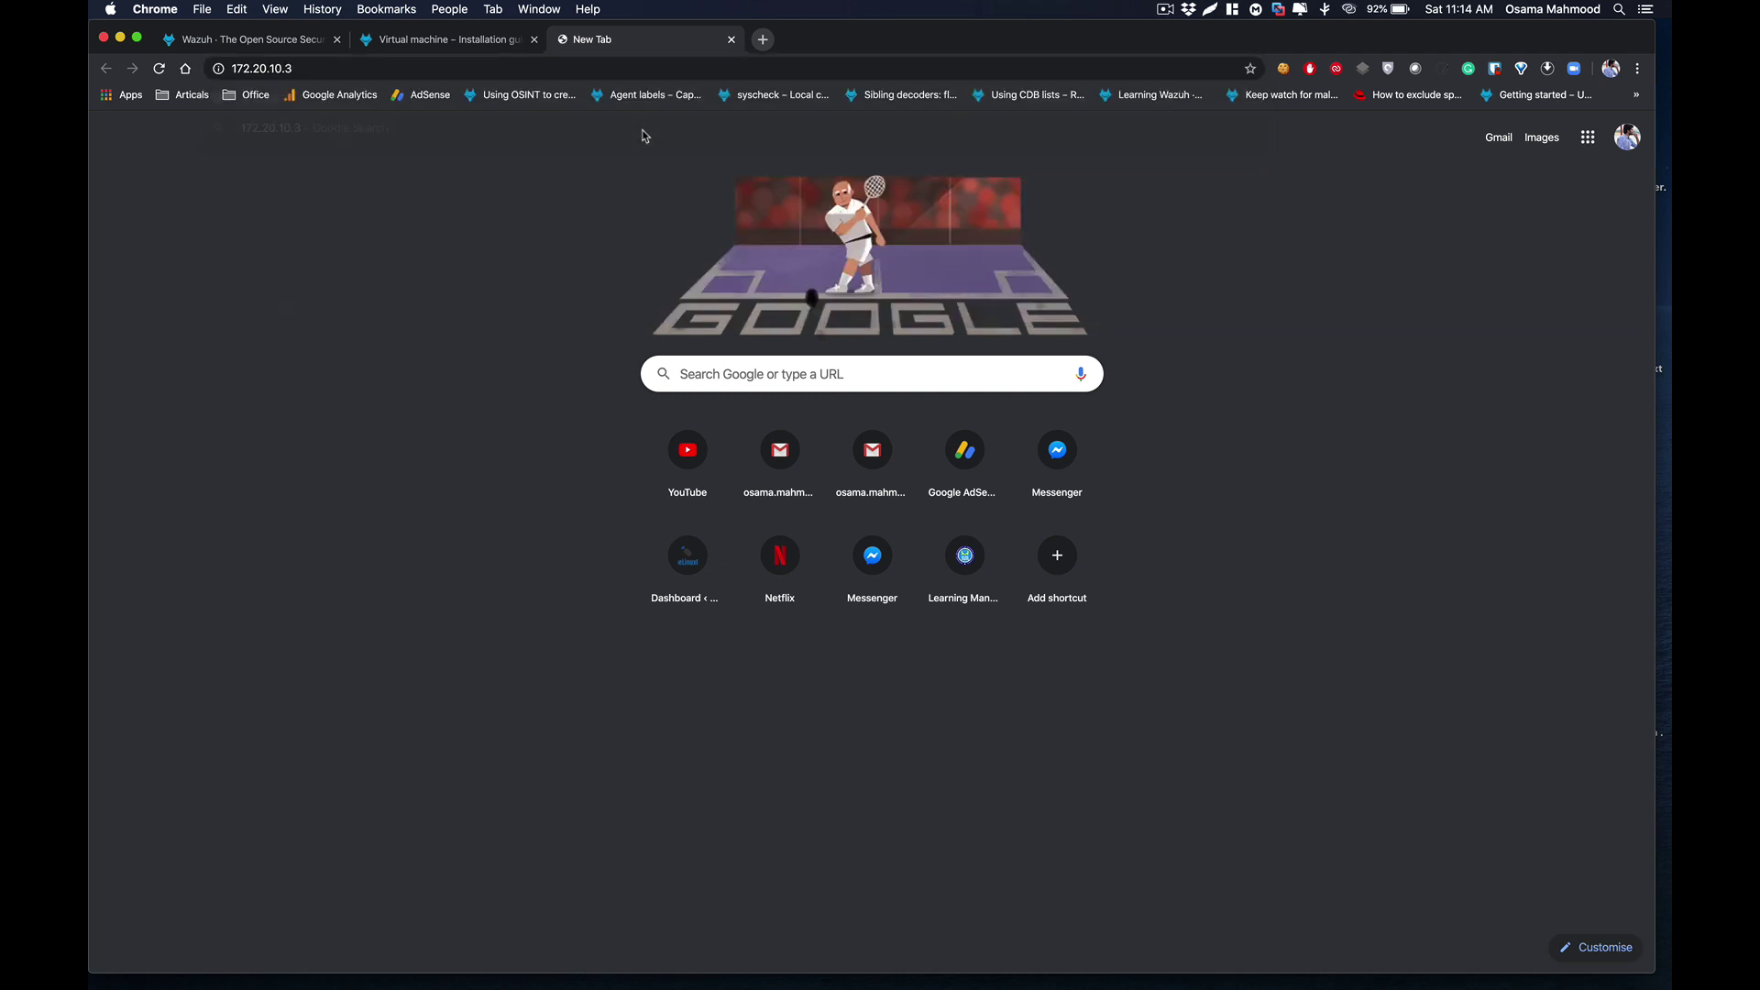
left_click(229, 68)
left_click(226, 67)
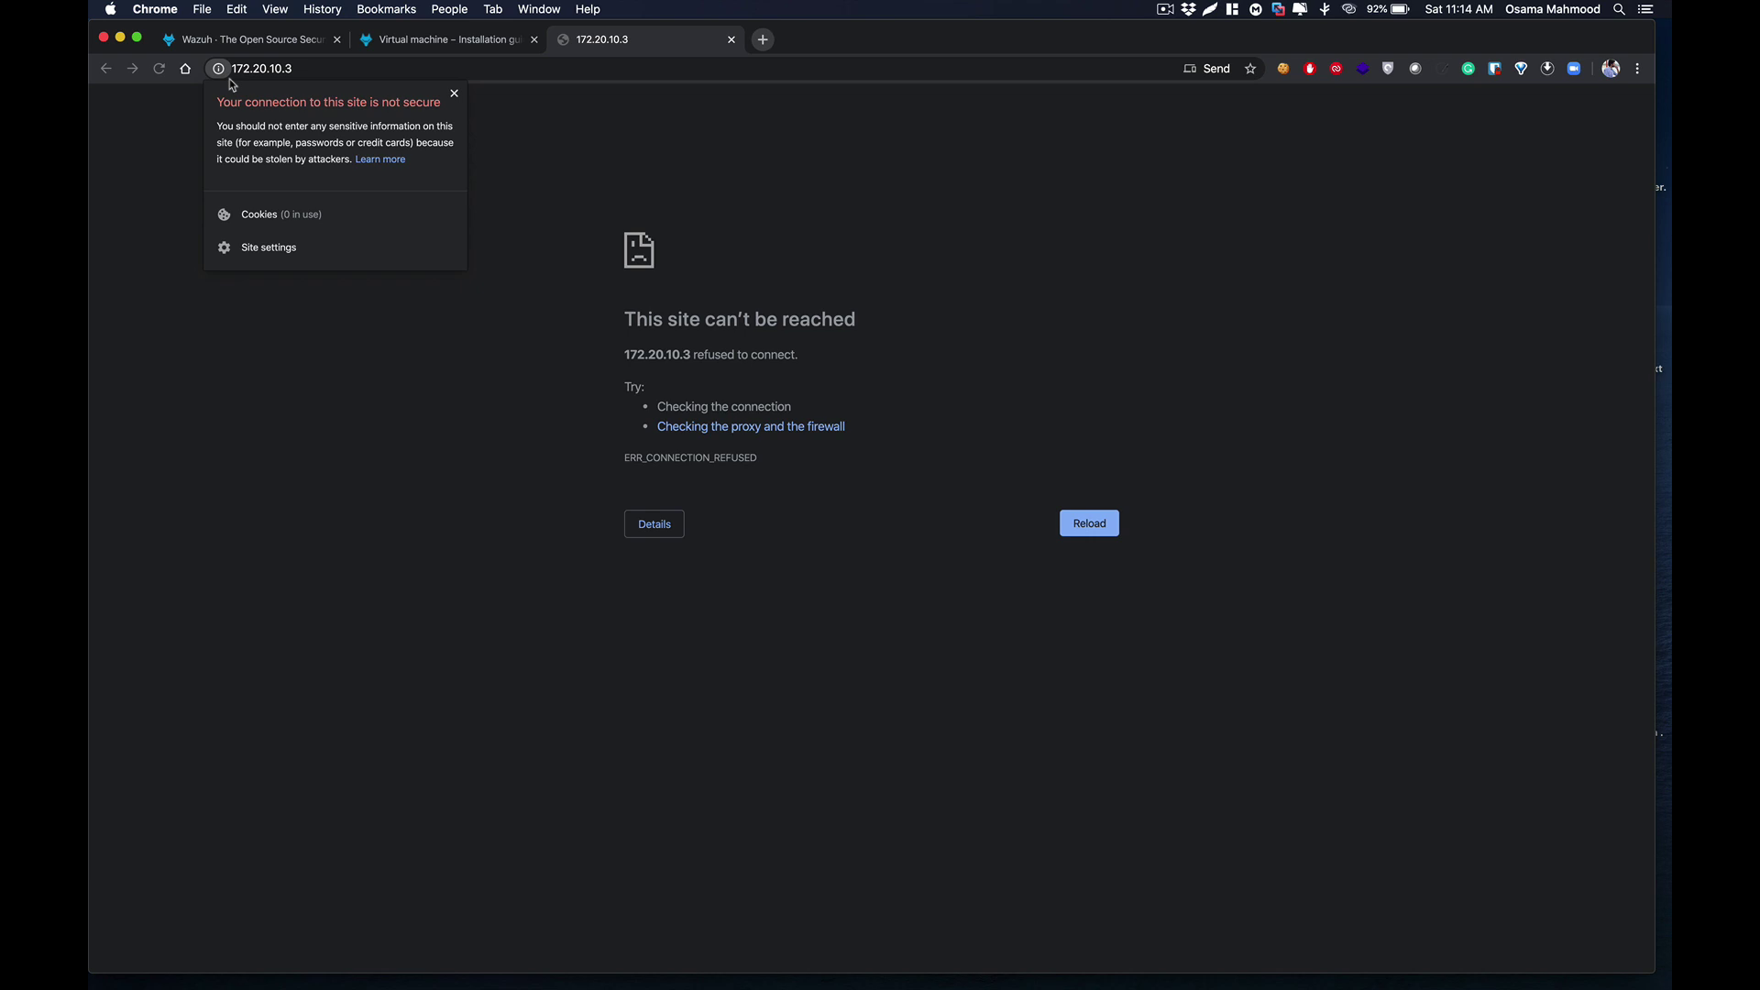
left_click(230, 74)
type("httpss")
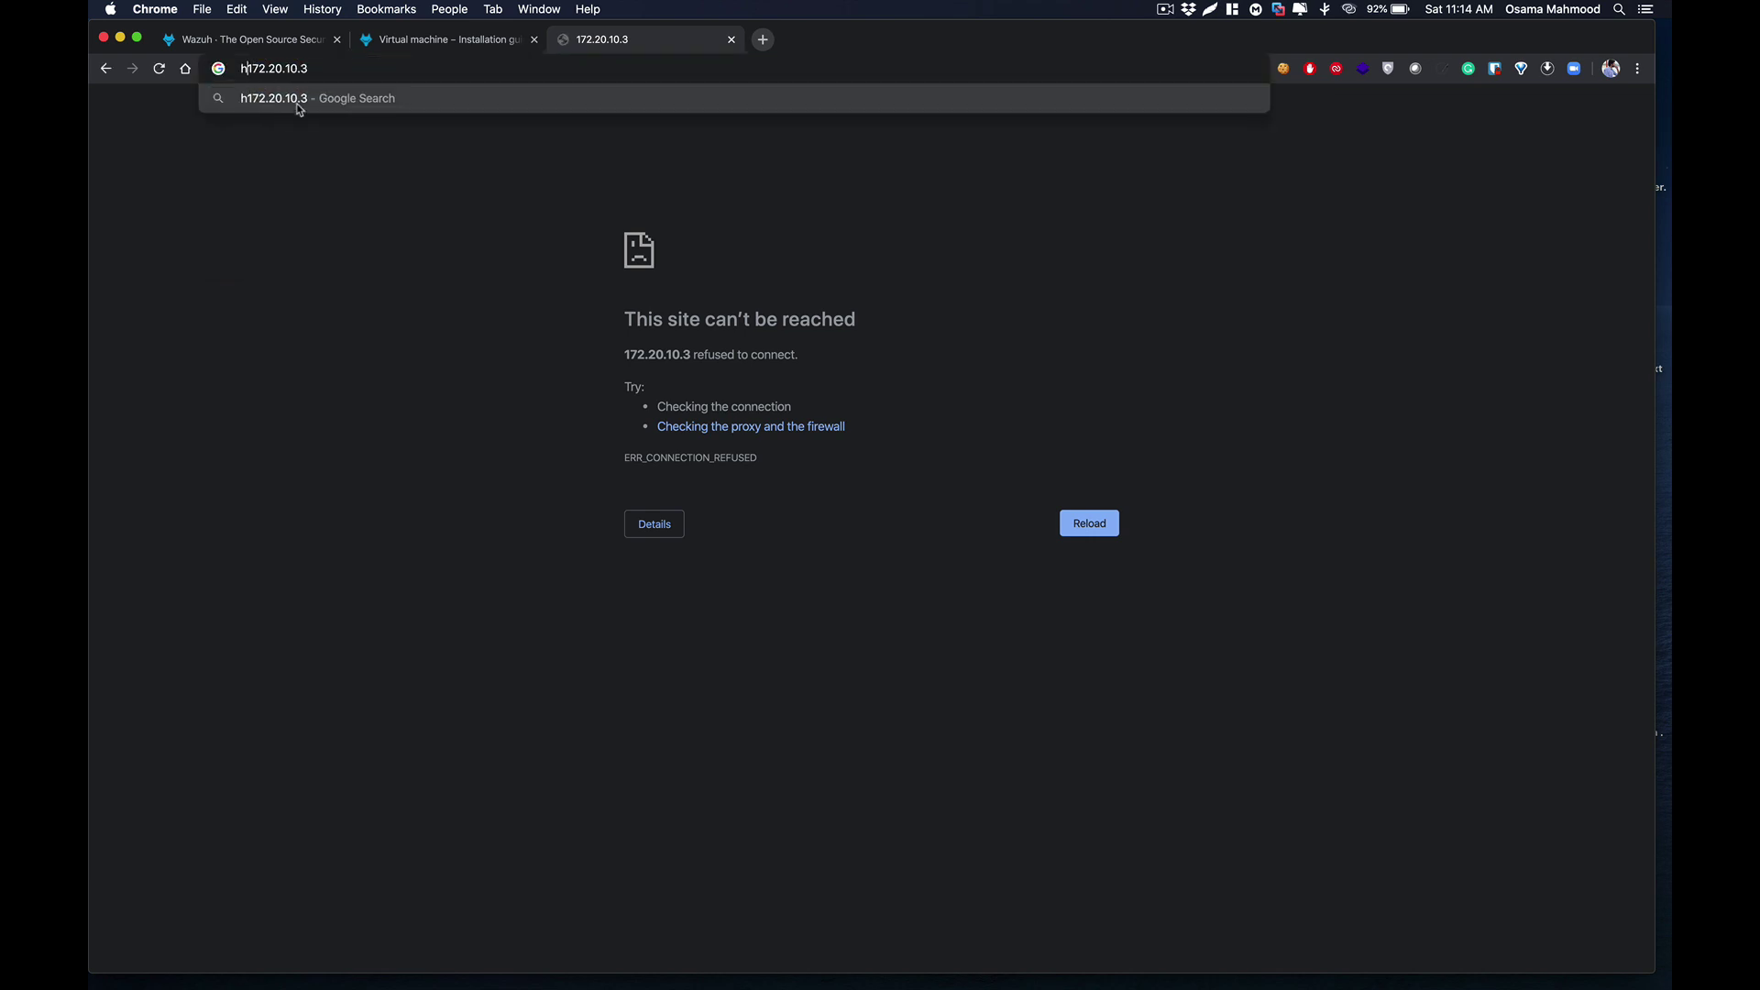
key("BackSpace")
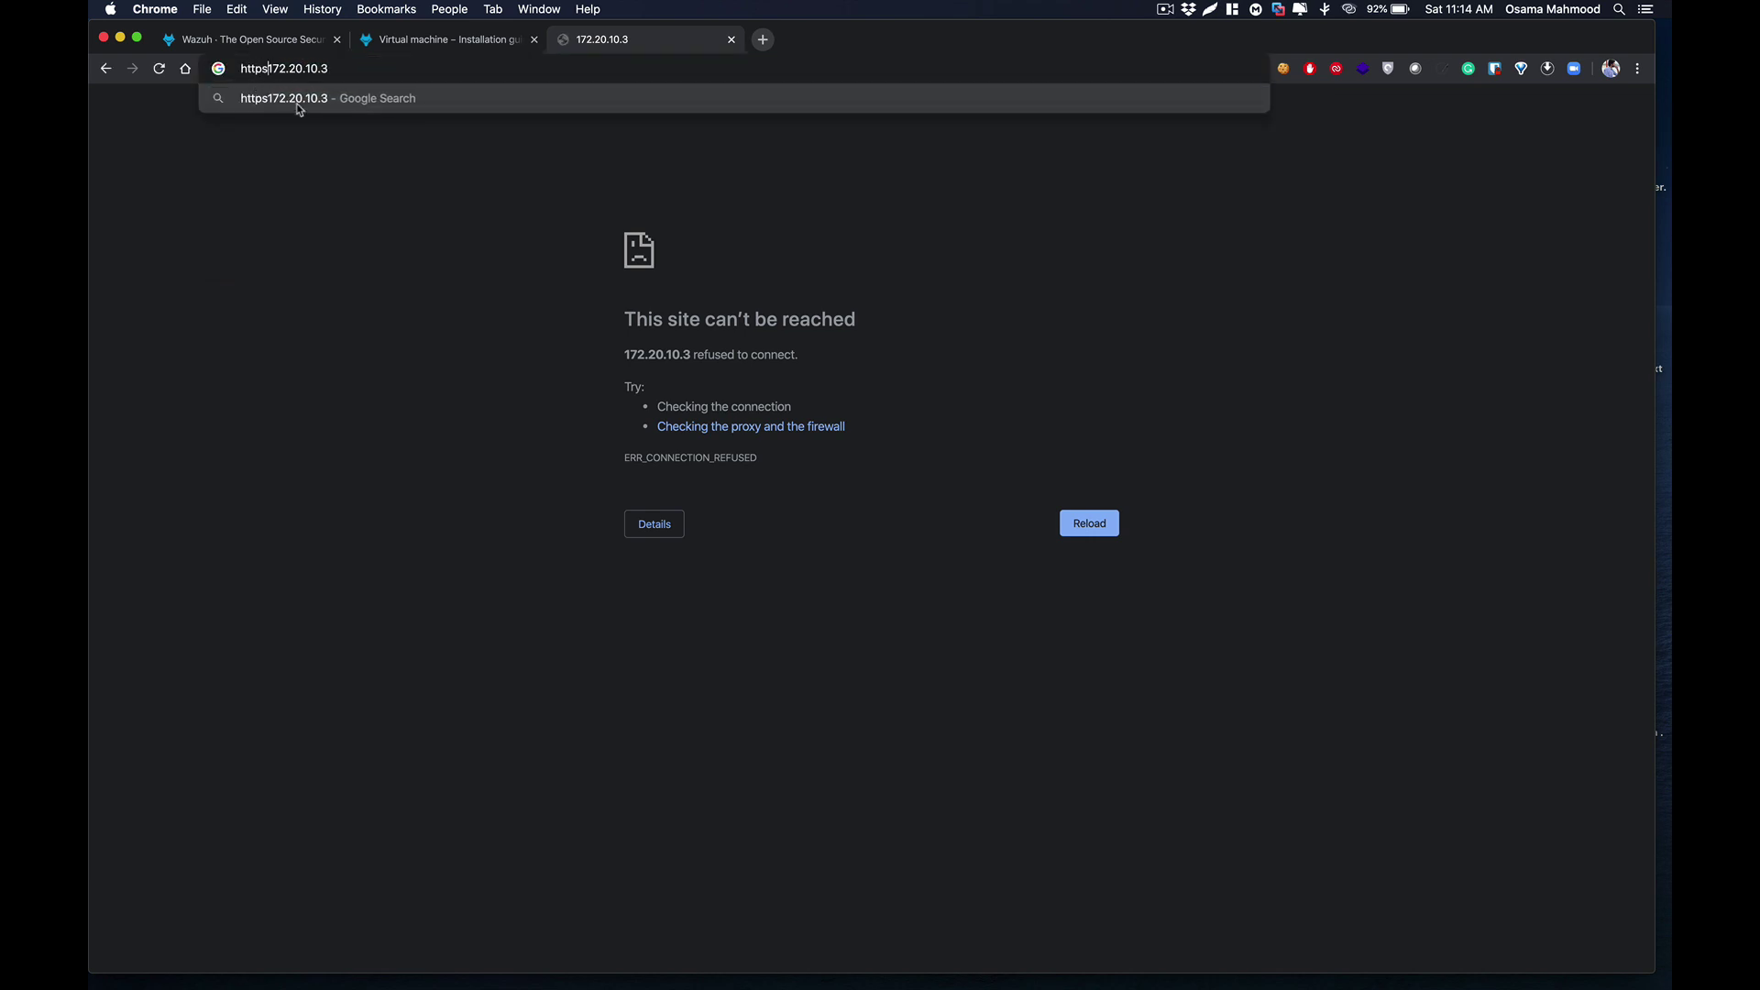
type("://")
key("Return")
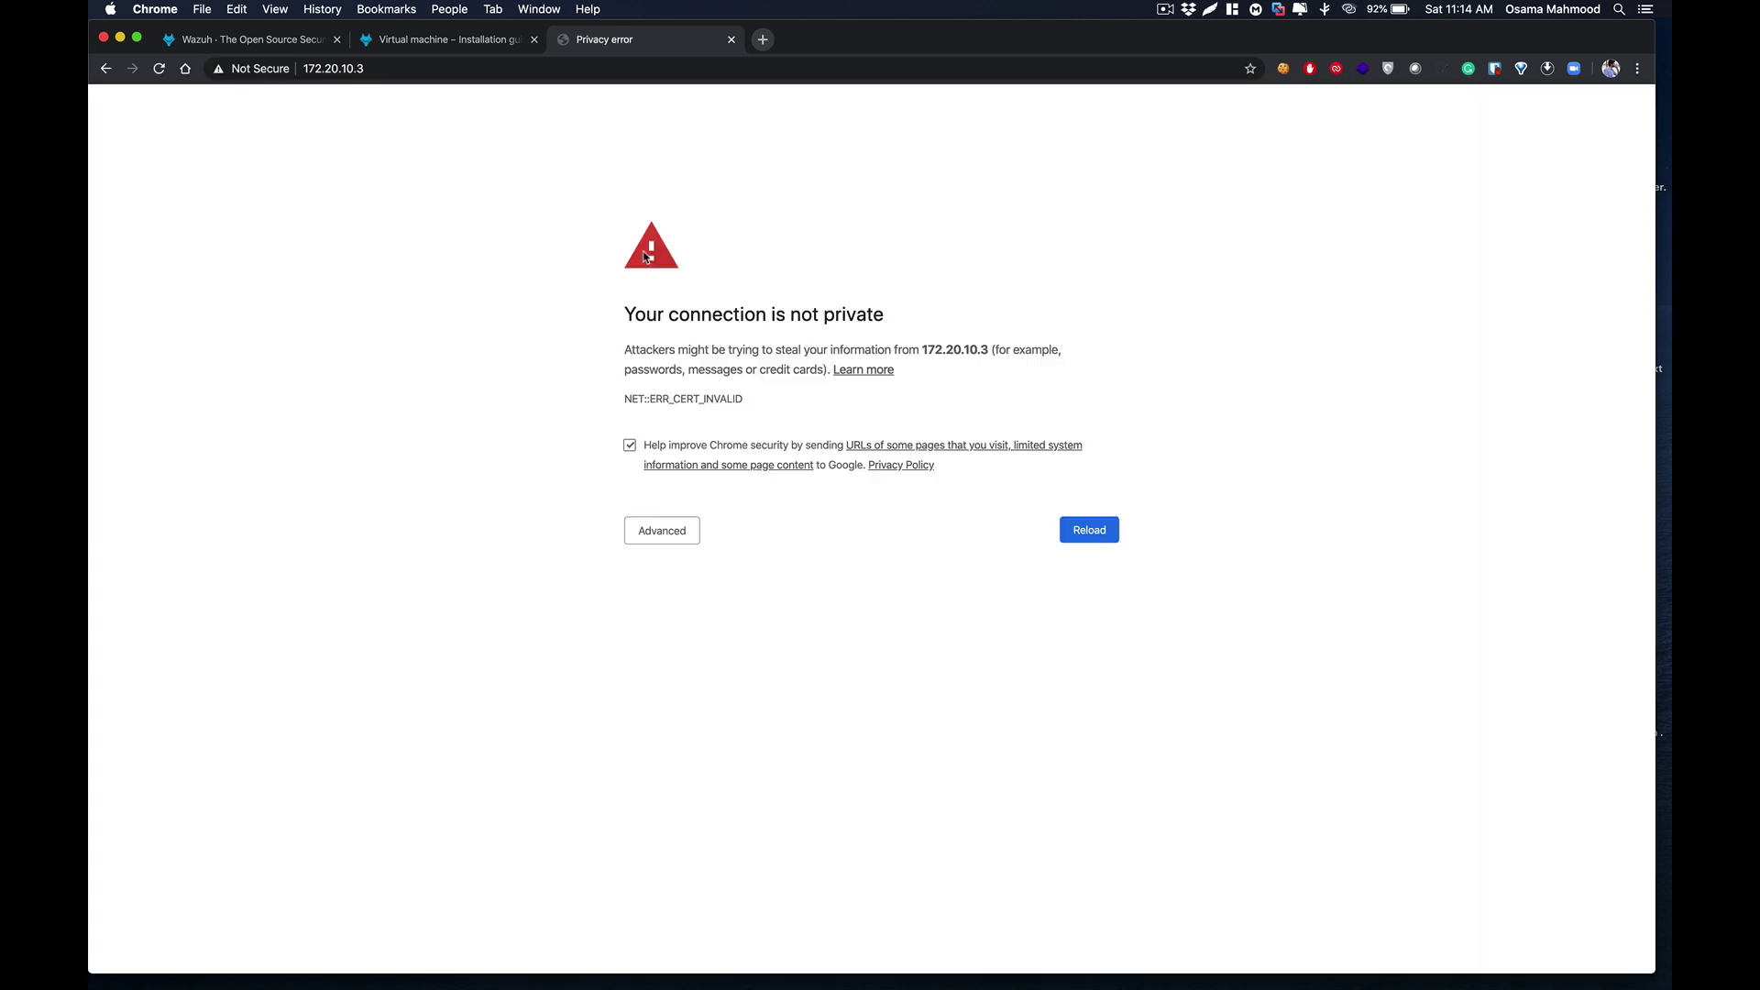
Expand Advanced on the invalid-certificate privacy error and select the URL for copying.
left_click(648, 530)
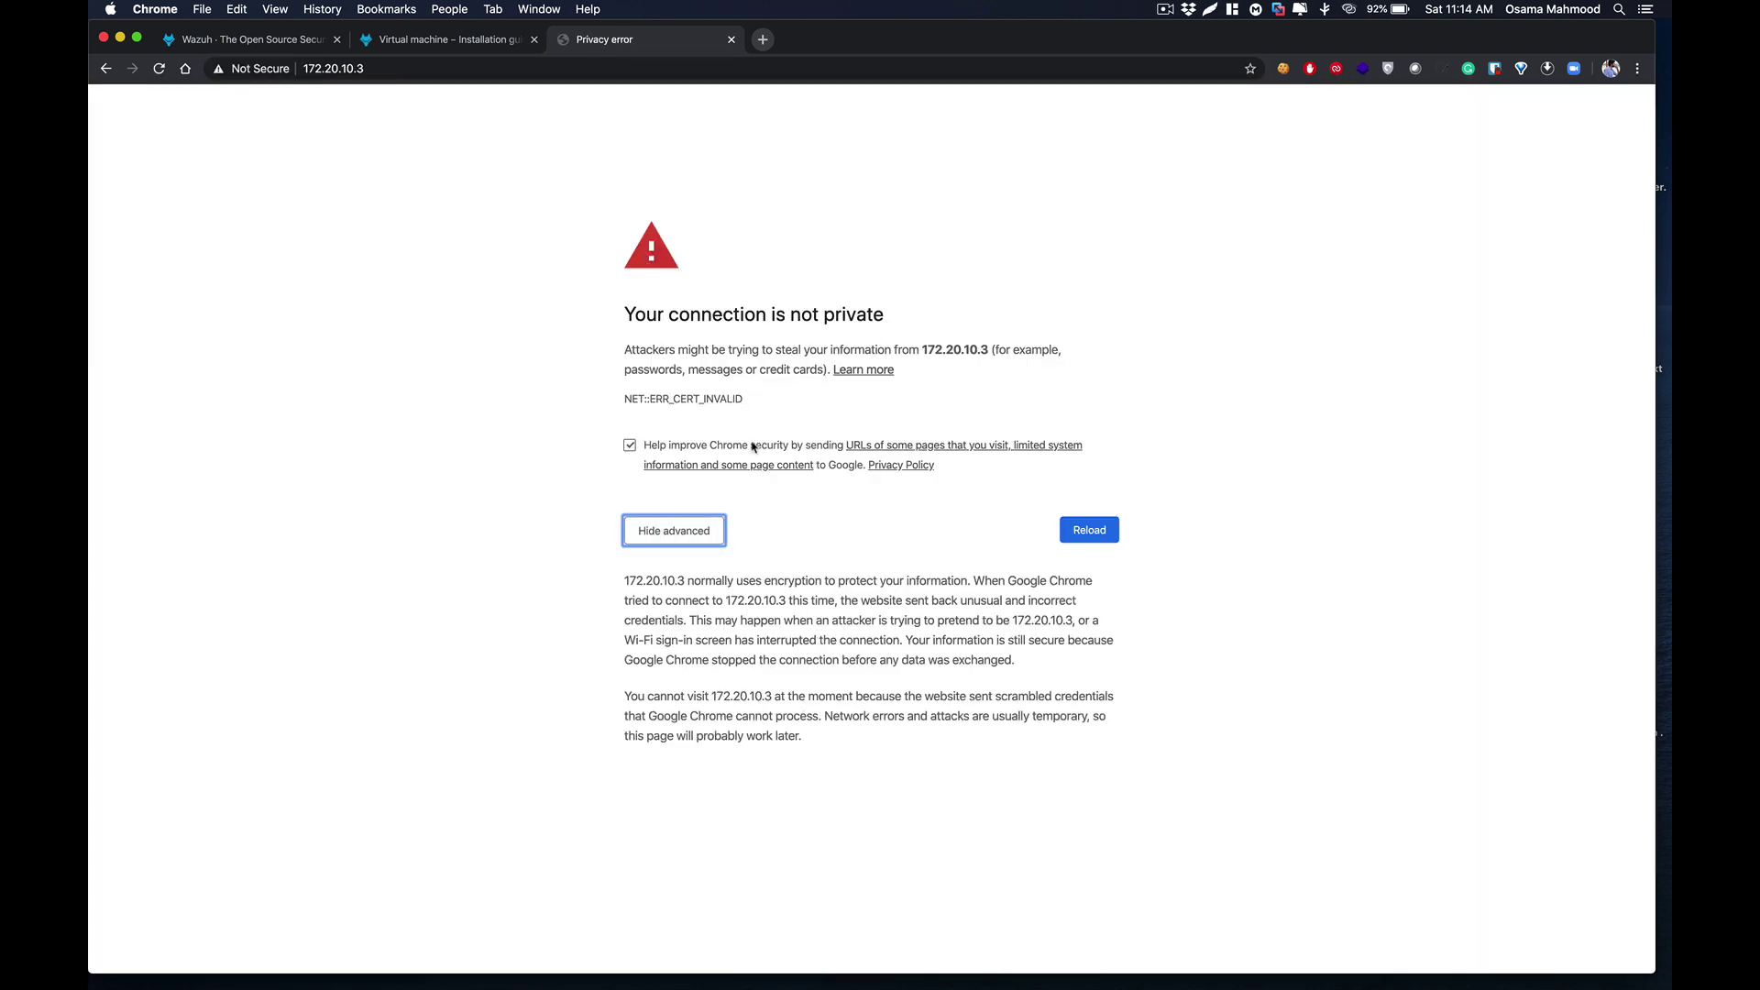
left_click_drag(612, 735, 807, 741)
left_click(807, 741)
left_click(559, 65)
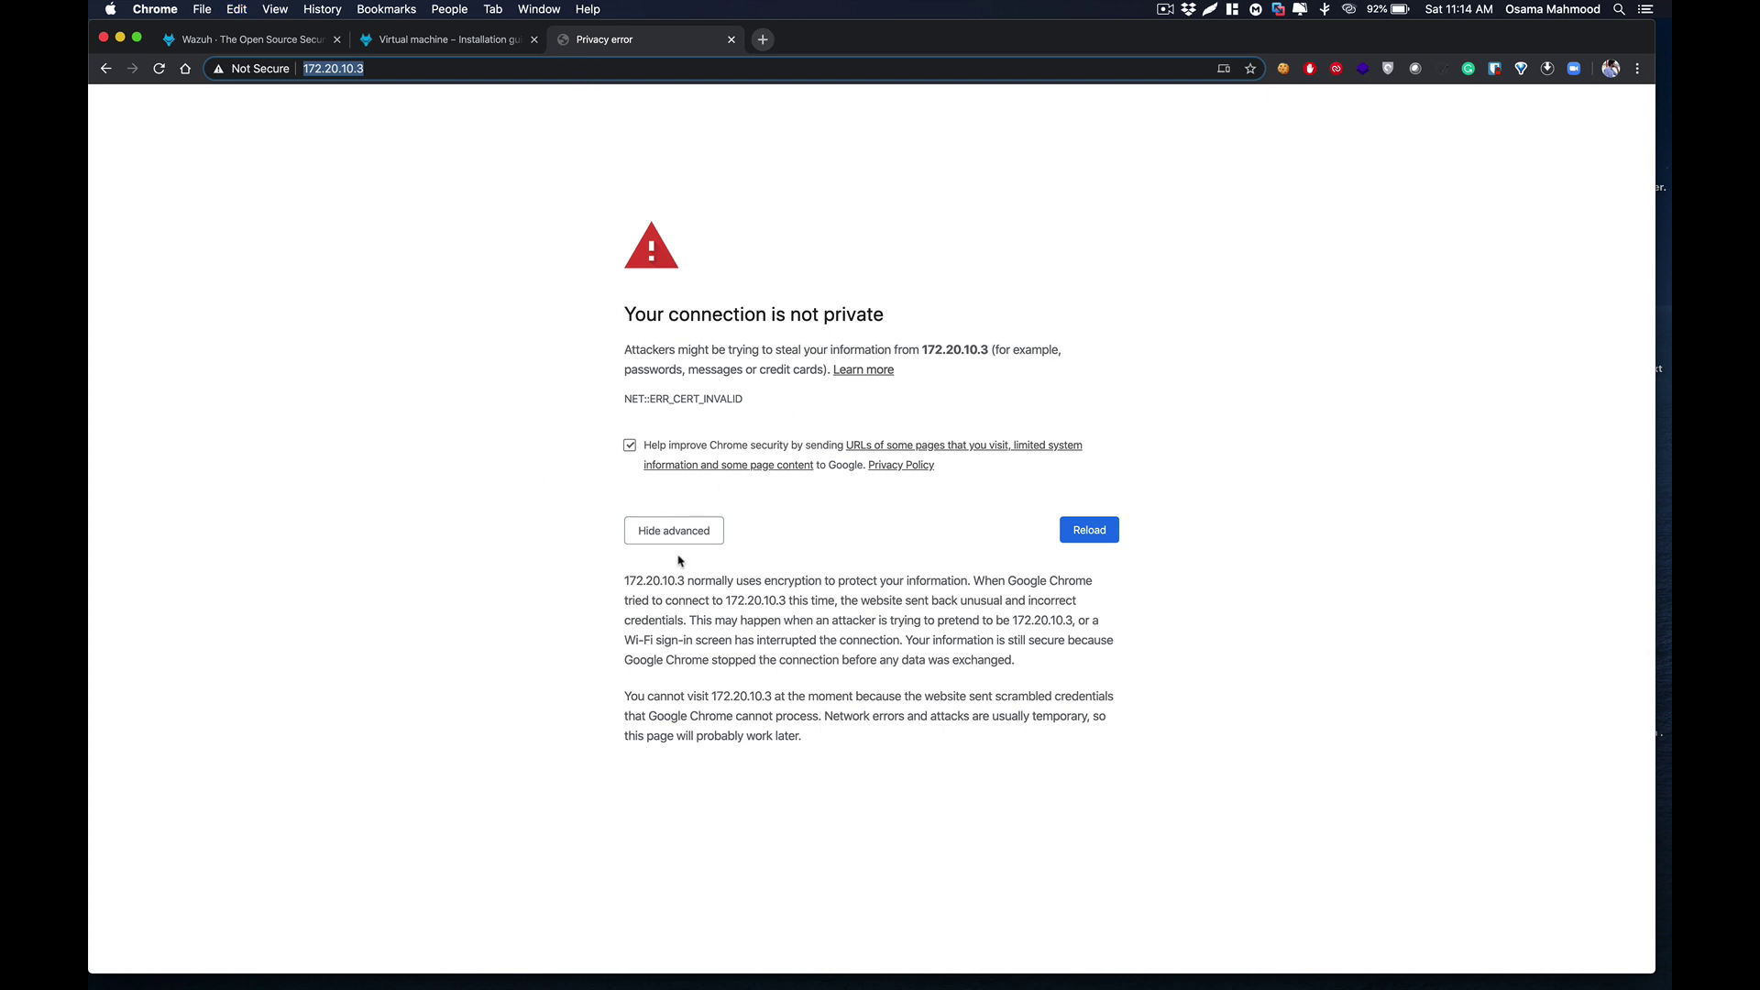
In Safari, show the certificate warning details and choose to visit 172.20.10.3 anyway.
mouse_move(105, 158)
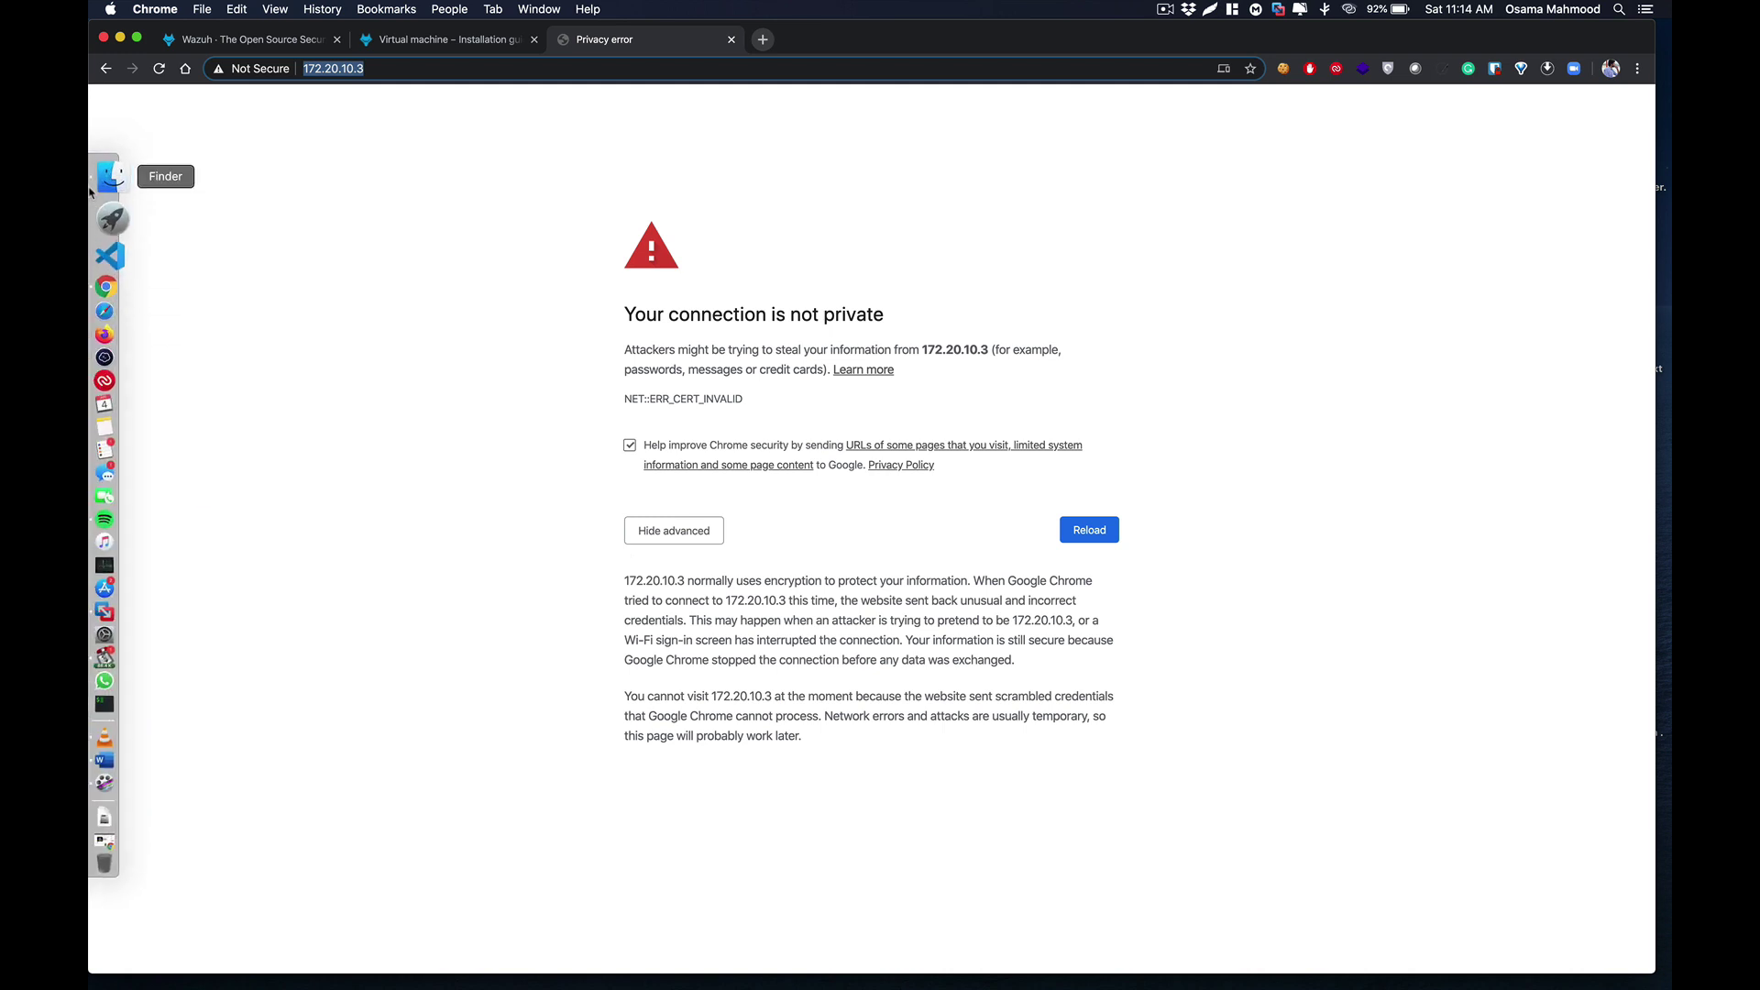
left_click(107, 231)
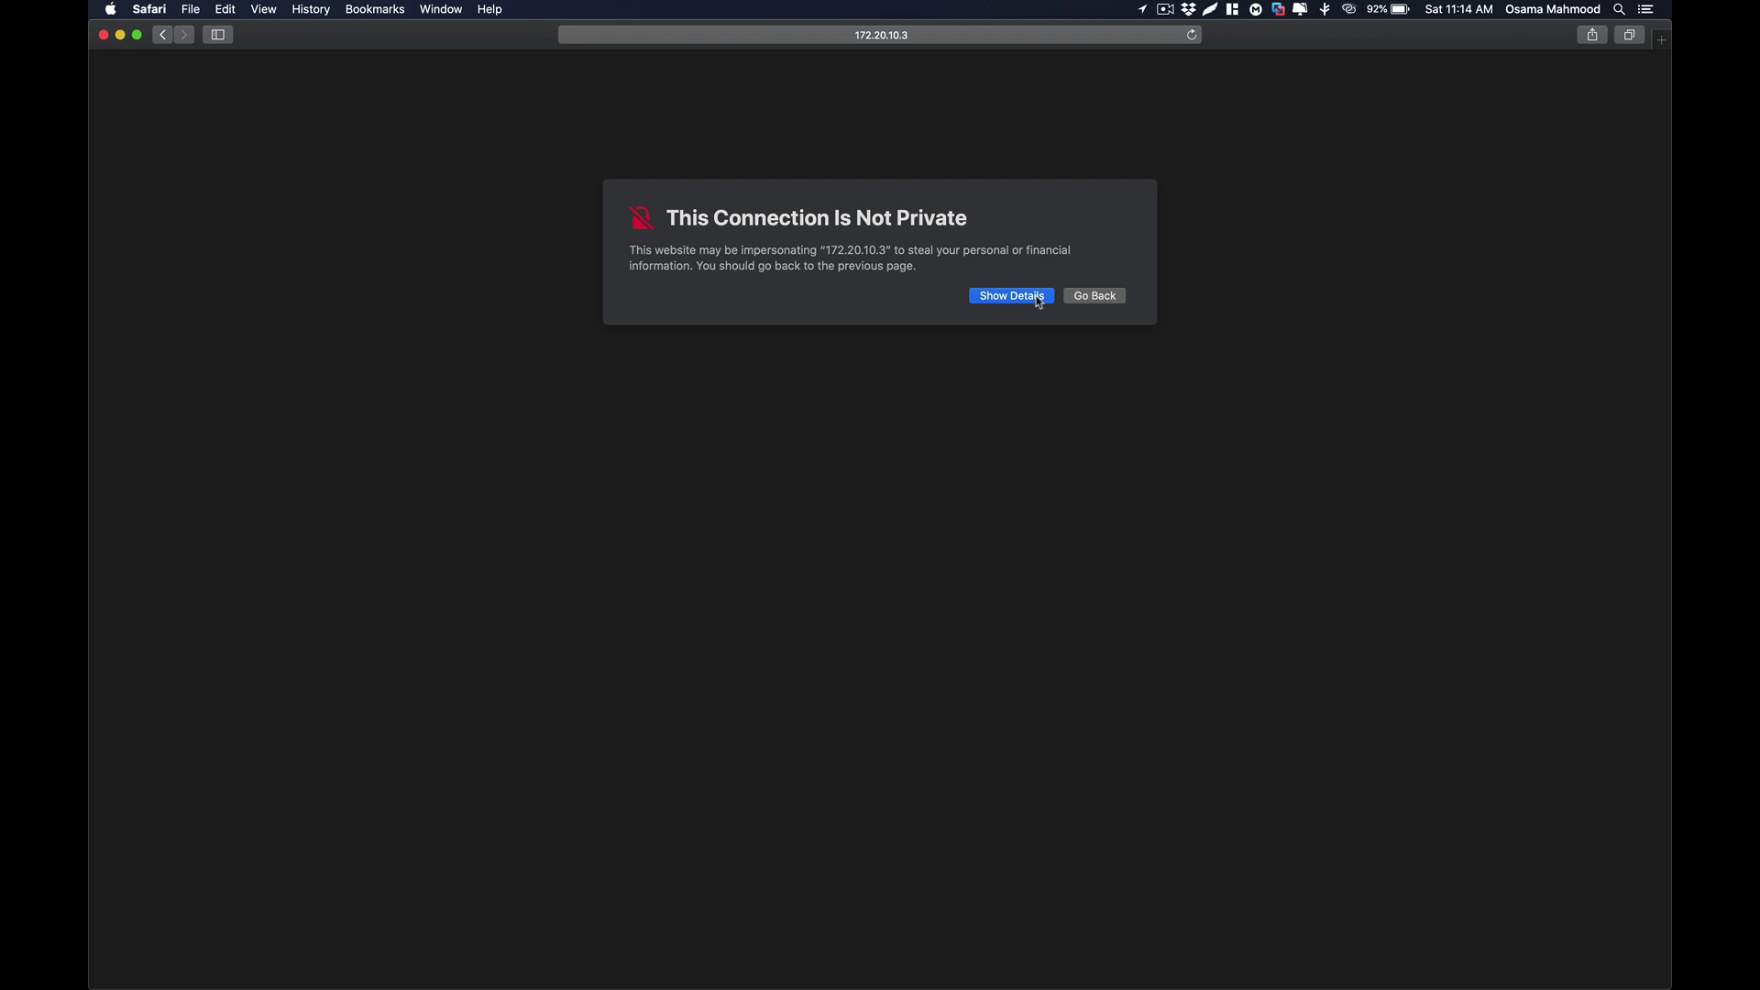
left_click(1040, 301)
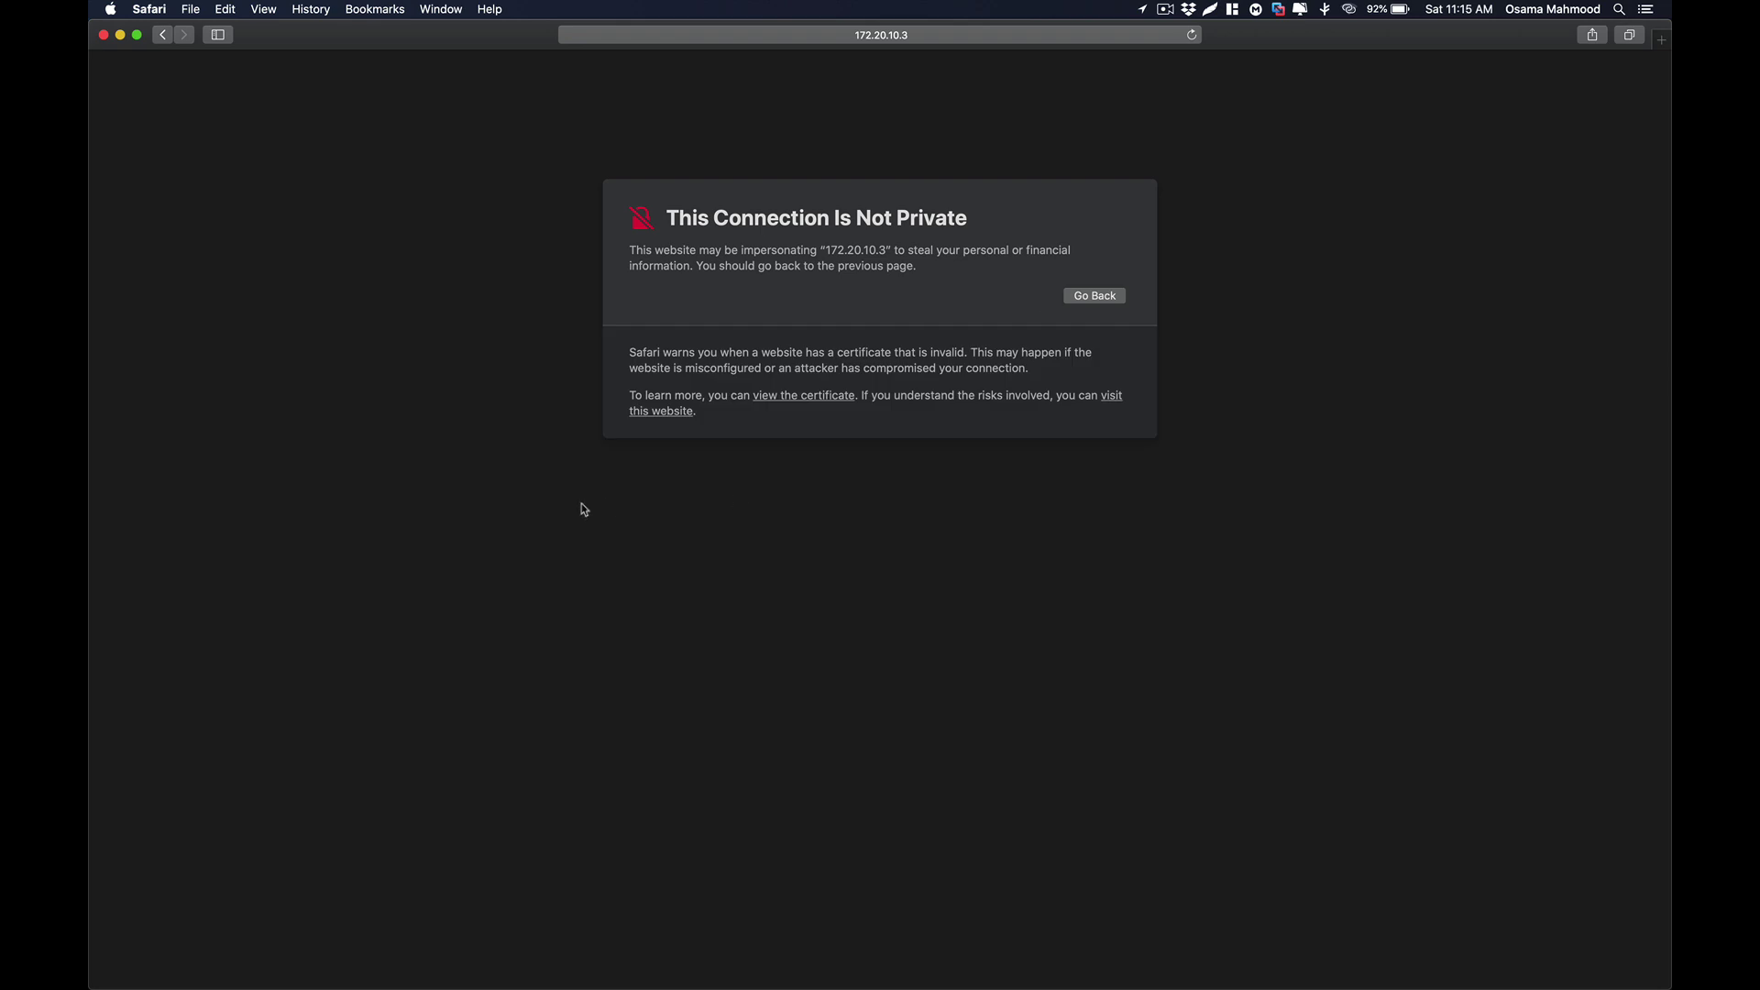
left_click(681, 414)
left_click(985, 138)
Authorize trusting the site's certificate with the macOS password.
left_click(984, 138)
type("*****")
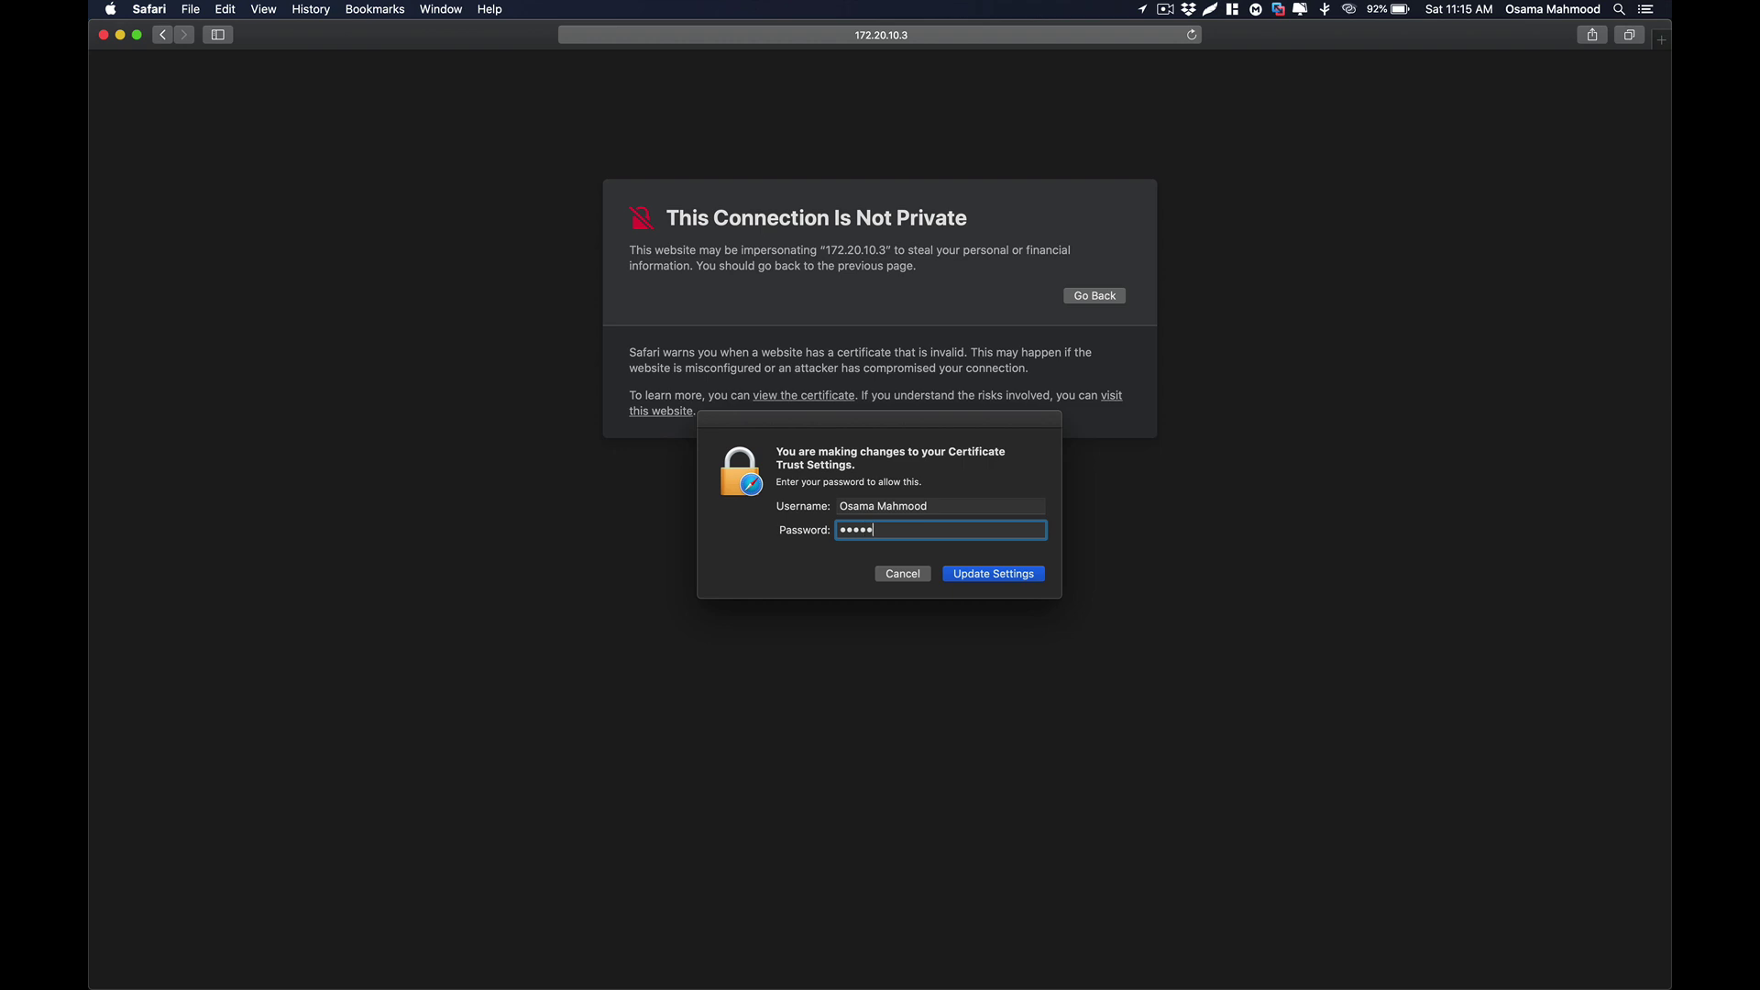
type("***")
key("Return")
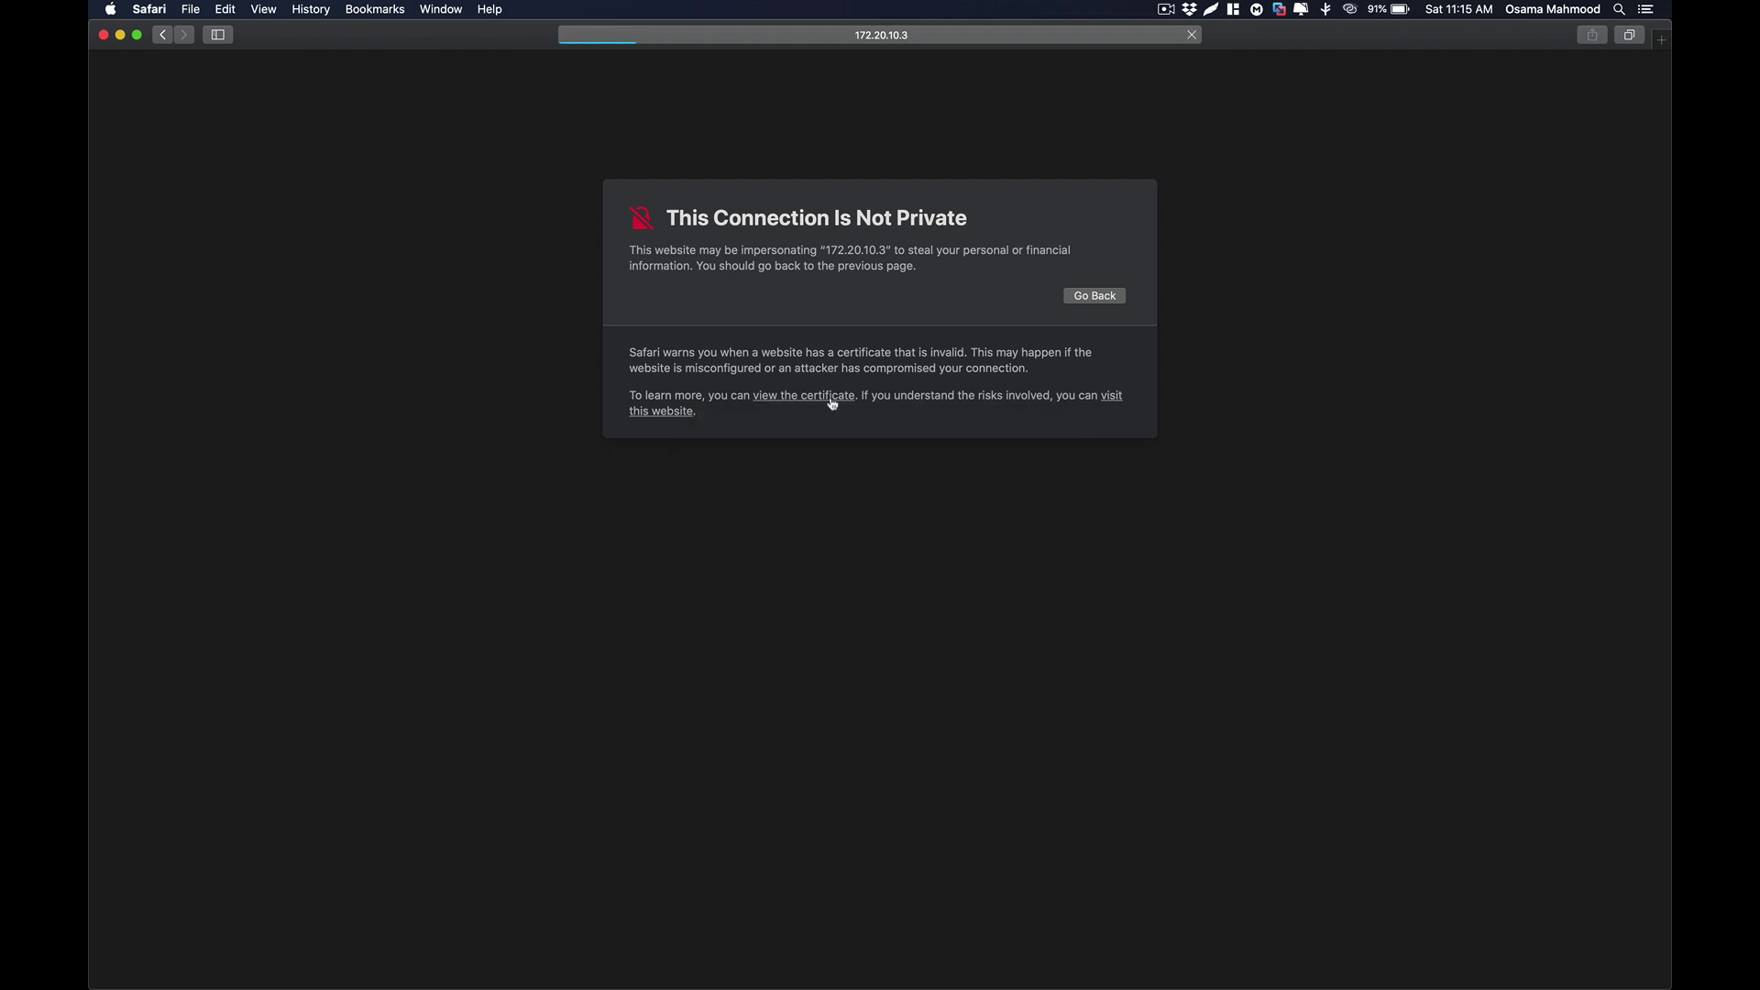